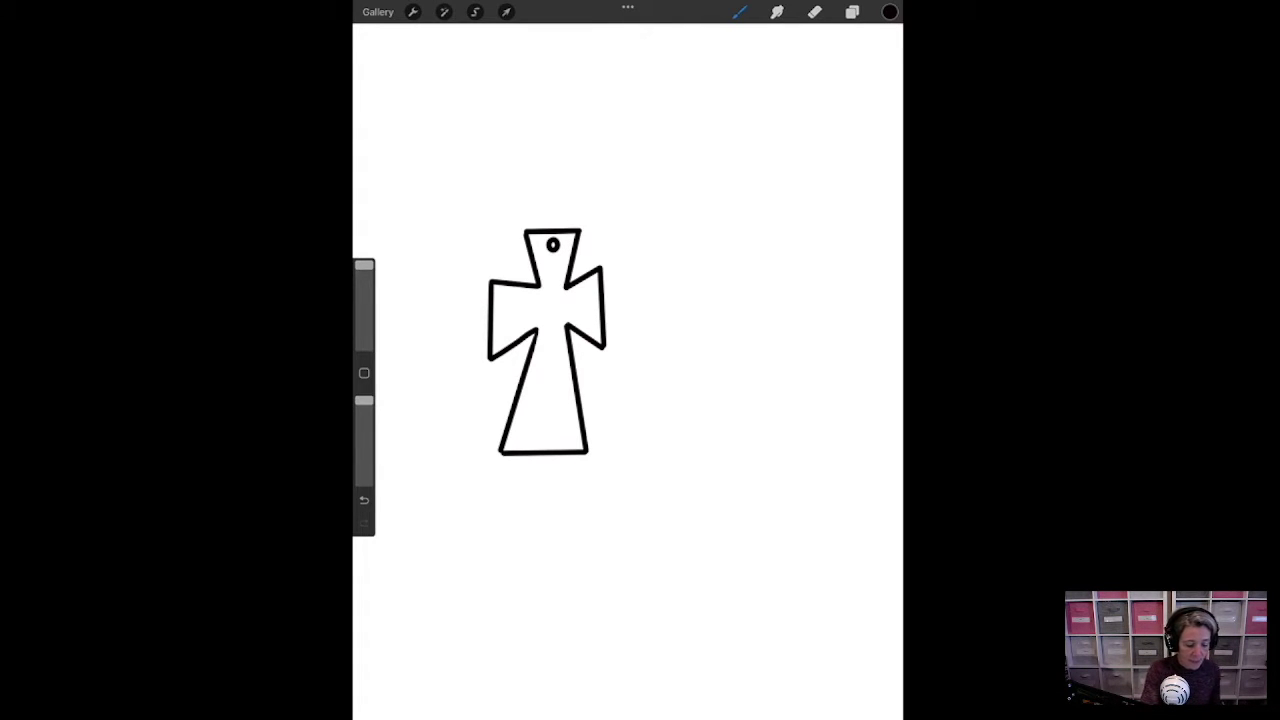
- Leave the finished cross canvas and return to the Procreate artwork gallery
left_click(378, 12)
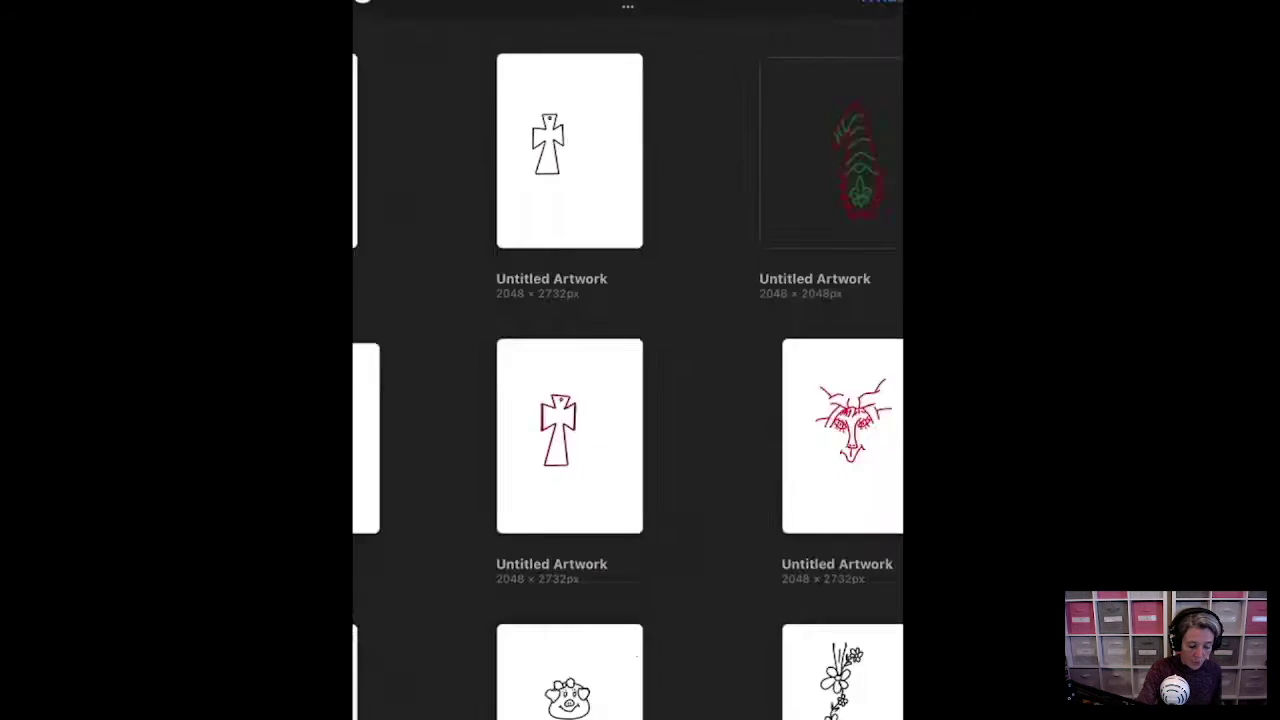
- Create a new blank Screen Size canvas in Procreate
left_click(886, 34)
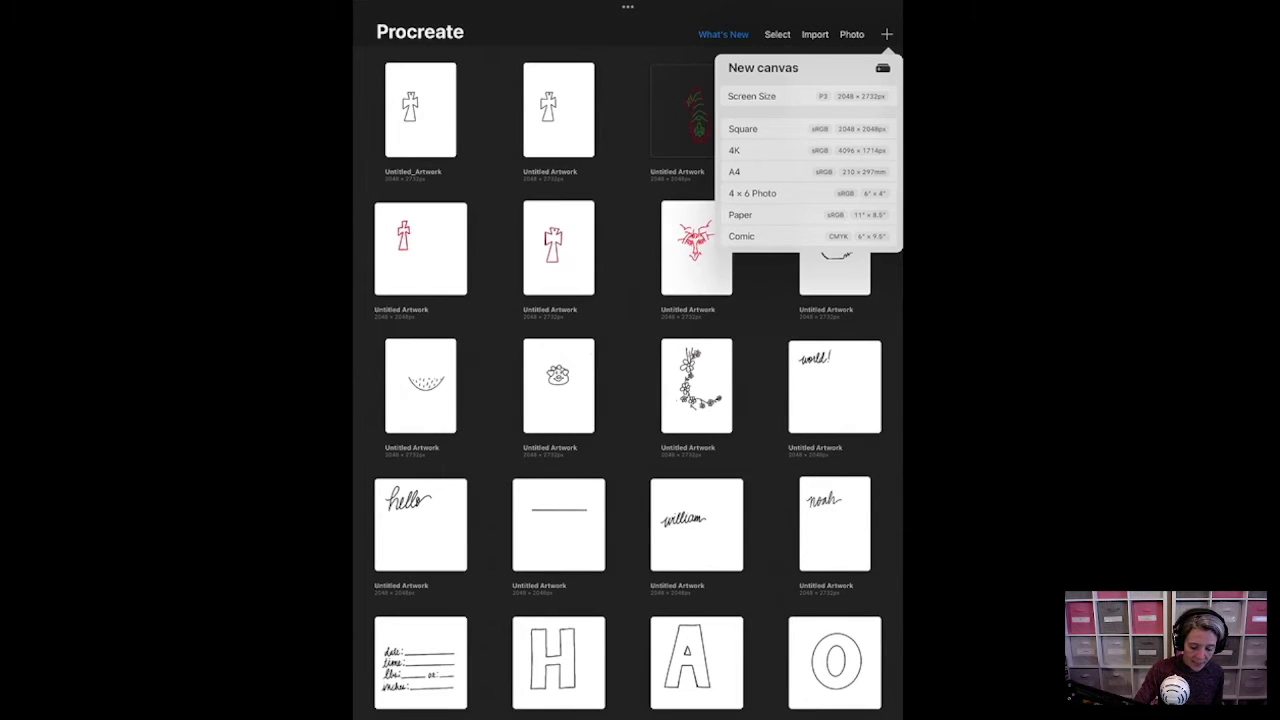
left_click(751, 96)
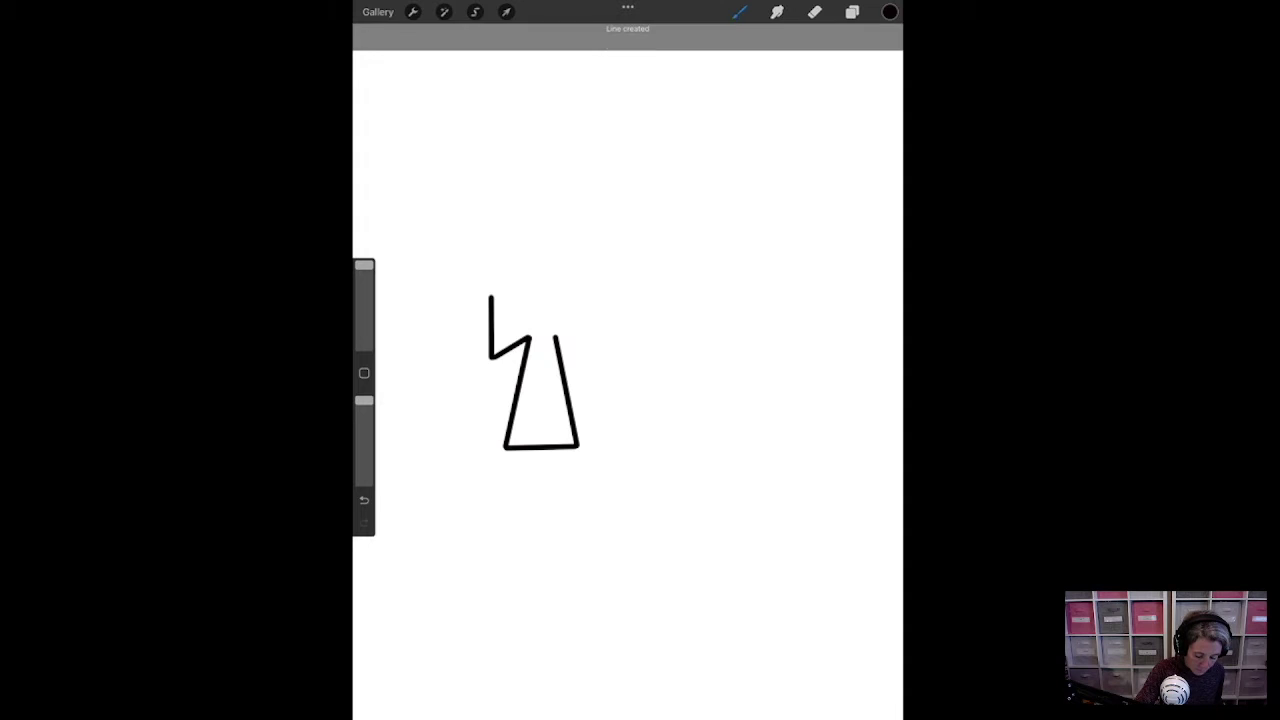
- Draw the right arm's lower edge and the upper-left arm, redoing its top stroke
mouse_move(554, 336)
left_mouse_down()
mouse_move(594, 347)
mouse_move(595, 280)
mouse_move(552, 302)
mouse_move(567, 256)
mouse_move(516, 256)
mouse_move(530, 300)
mouse_move(492, 285)
mouse_move(490, 296)
left_mouse_up()
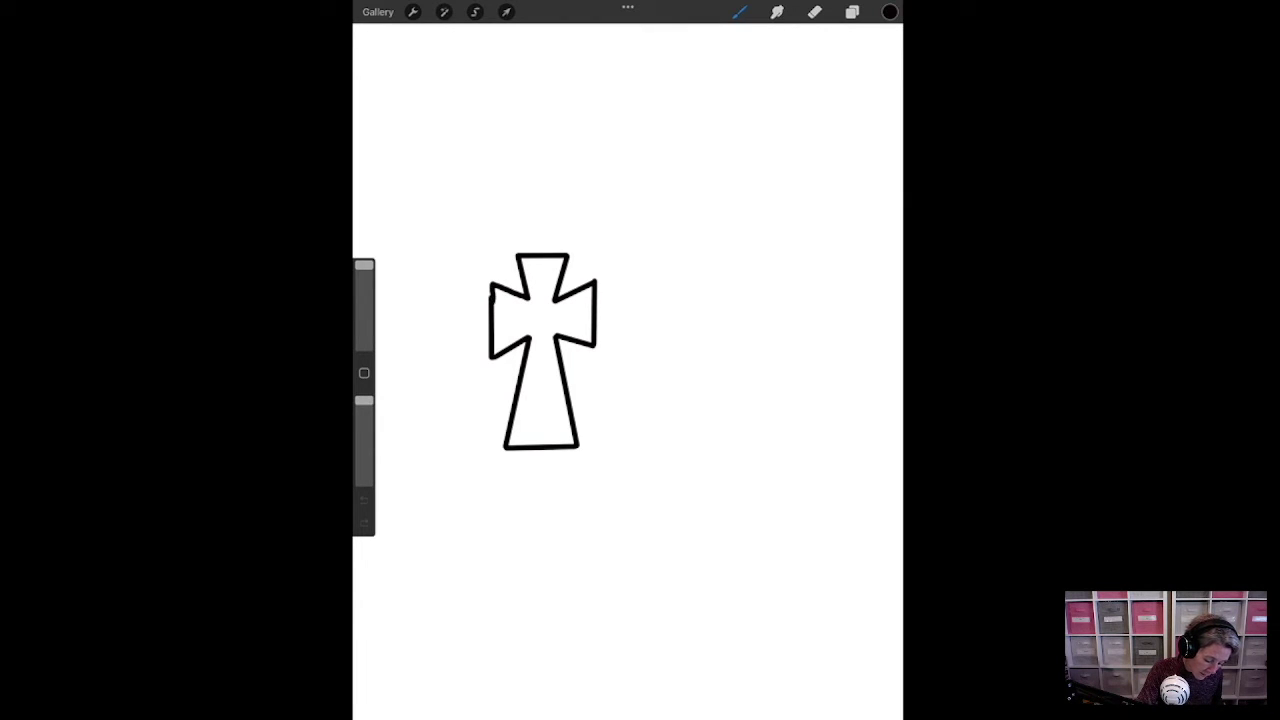
left_click_drag(490, 296, 490, 296)
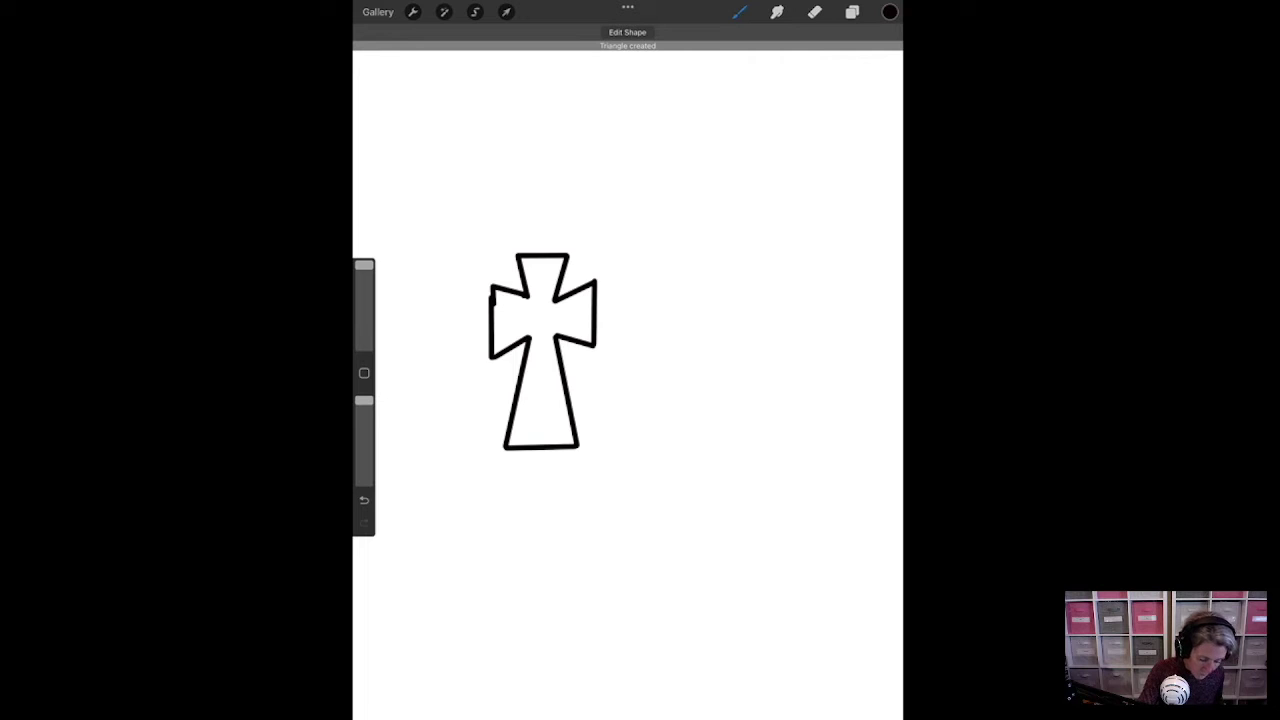
key("ctrl+z")
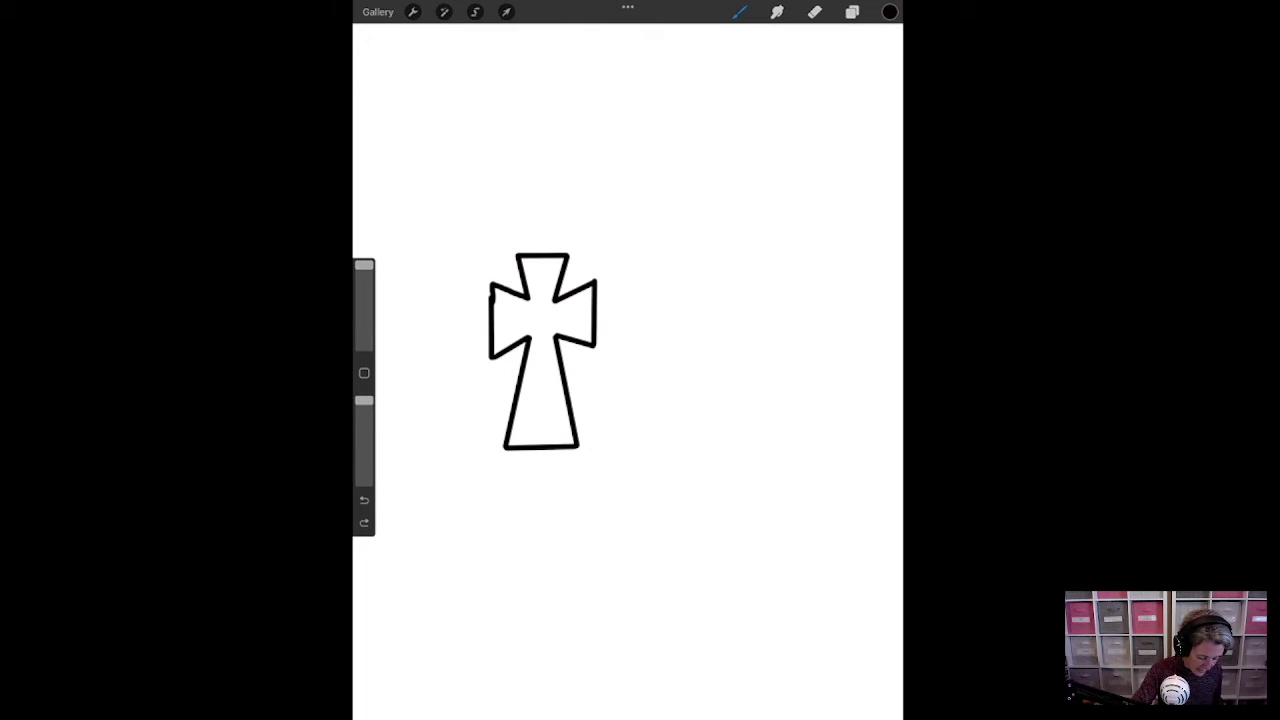
key("ctrl+z")
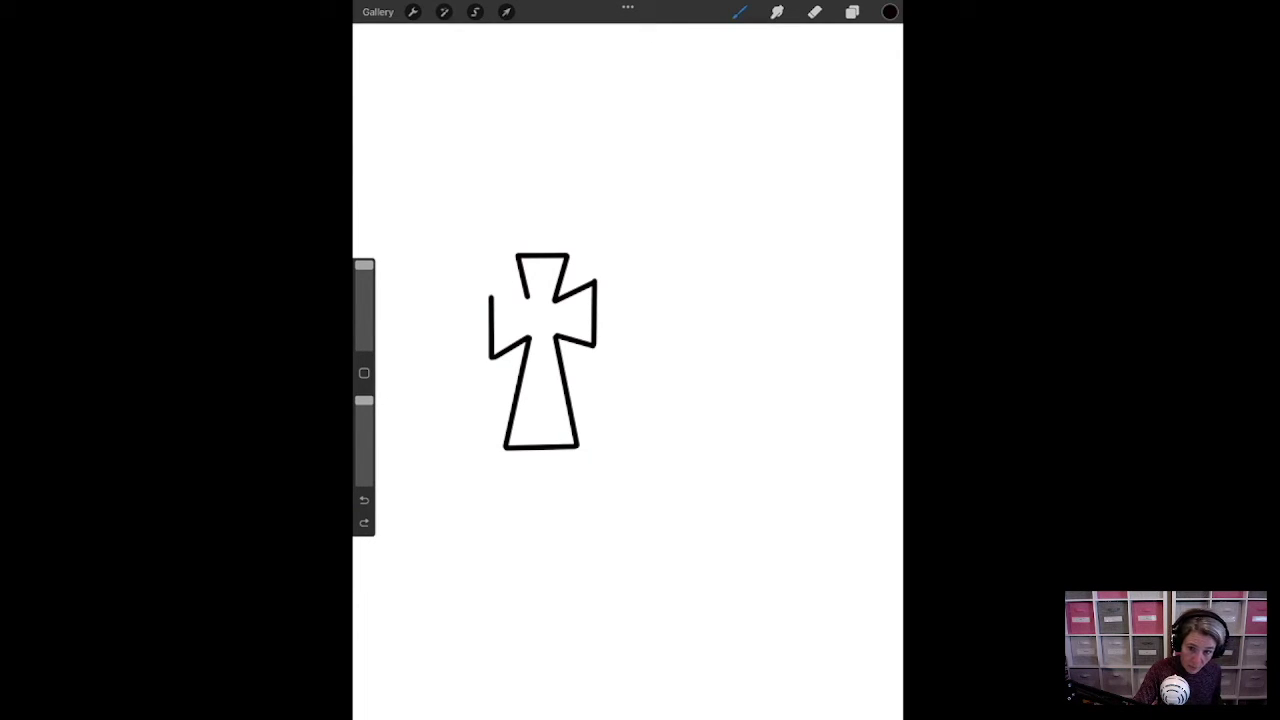
key("ctrl+z")
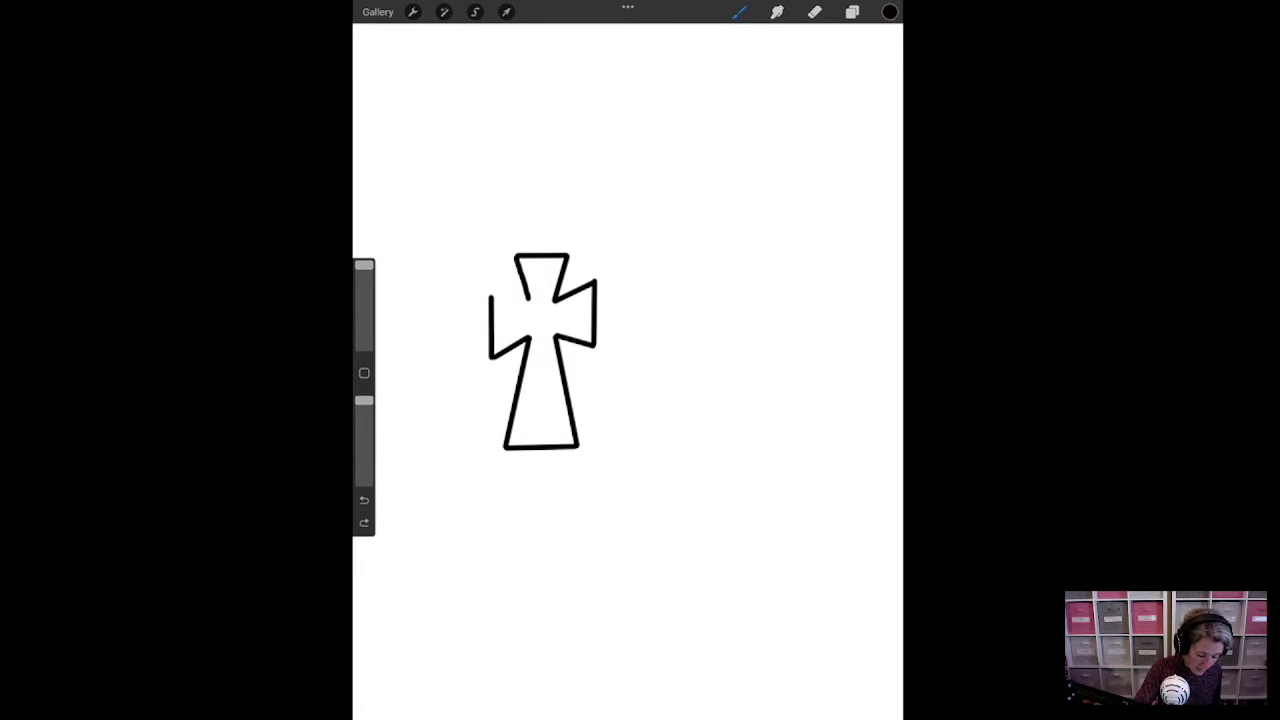
key("ctrl+z")
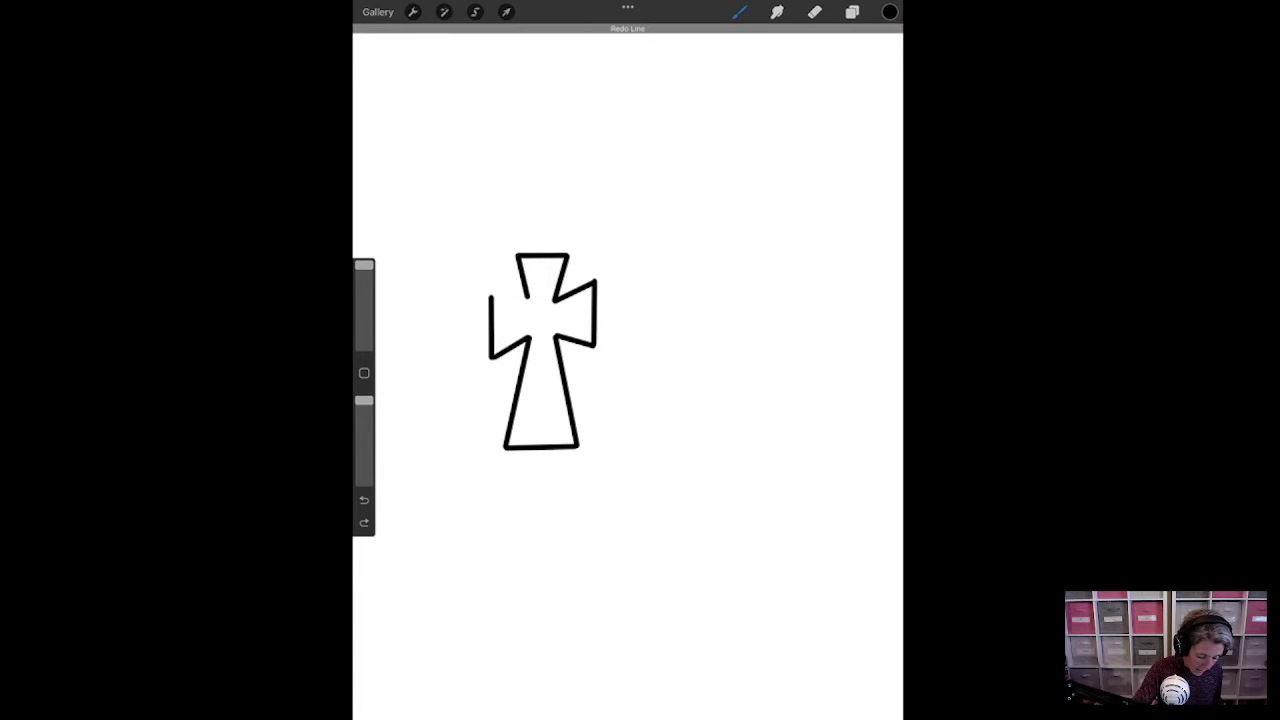
left_click_drag(527, 300, 491, 300)
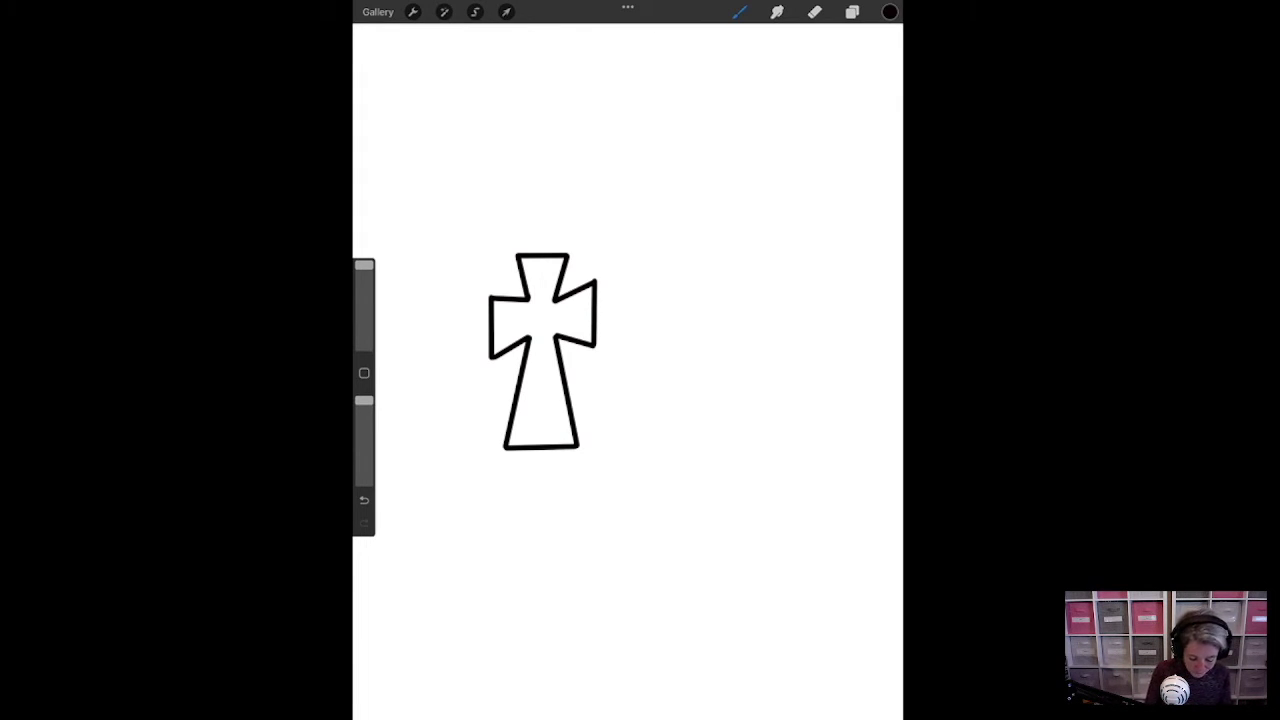
- Erase the uneven top of the right arm and redraw it as a straight edge
key("e")
mouse_move(558, 298)
left_mouse_down()
mouse_move(595, 285)
mouse_move(562, 299)
left_mouse_up()
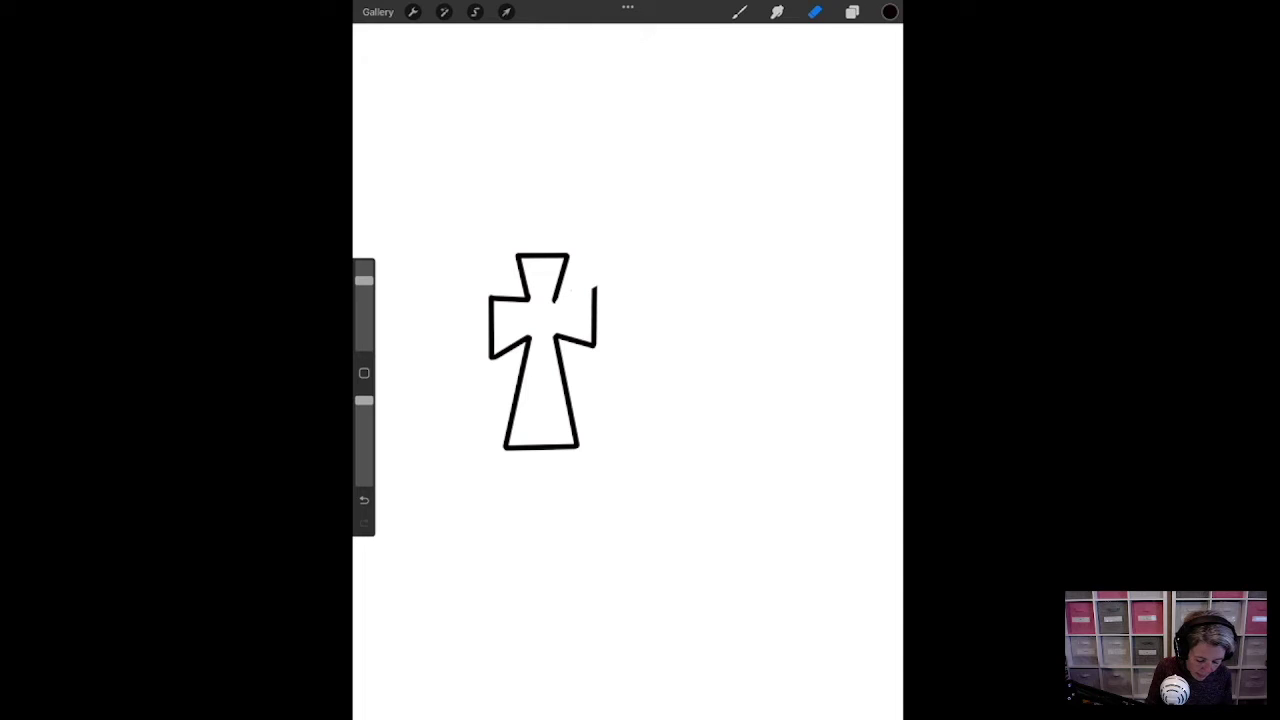
left_click_drag(595, 300, 593, 286)
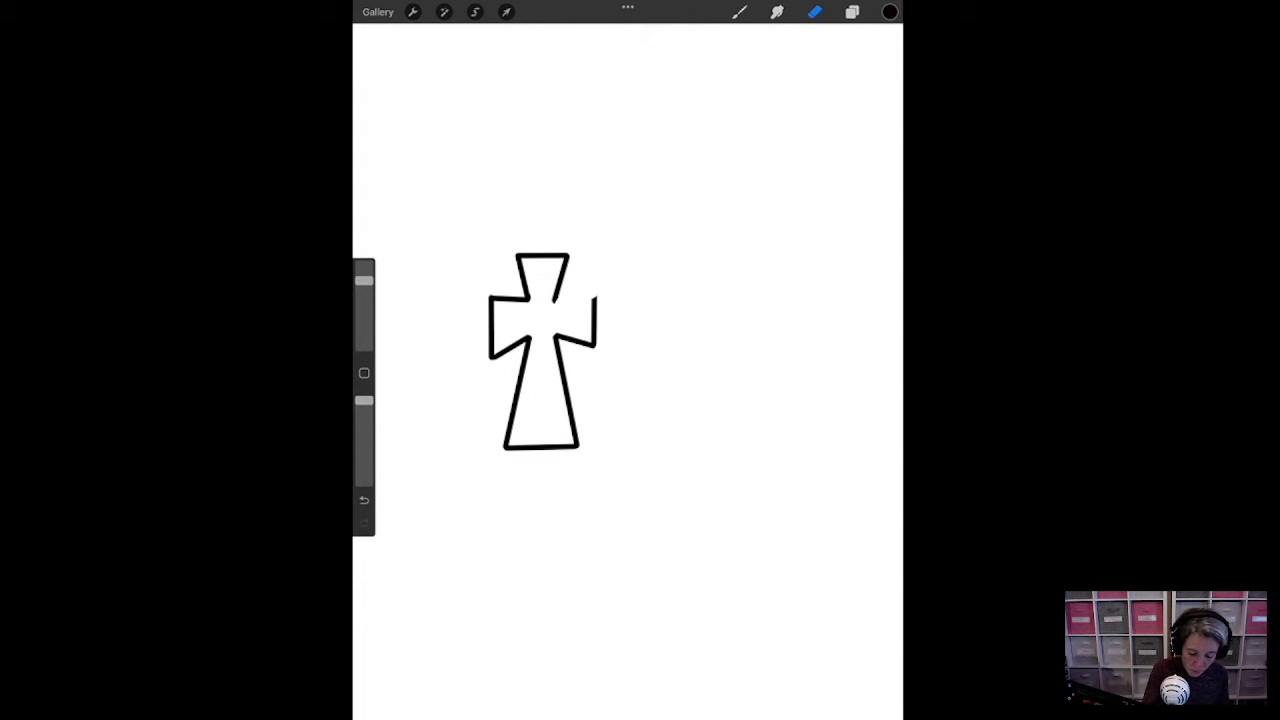
left_click(740, 11)
left_click_drag(553, 304, 596, 296)
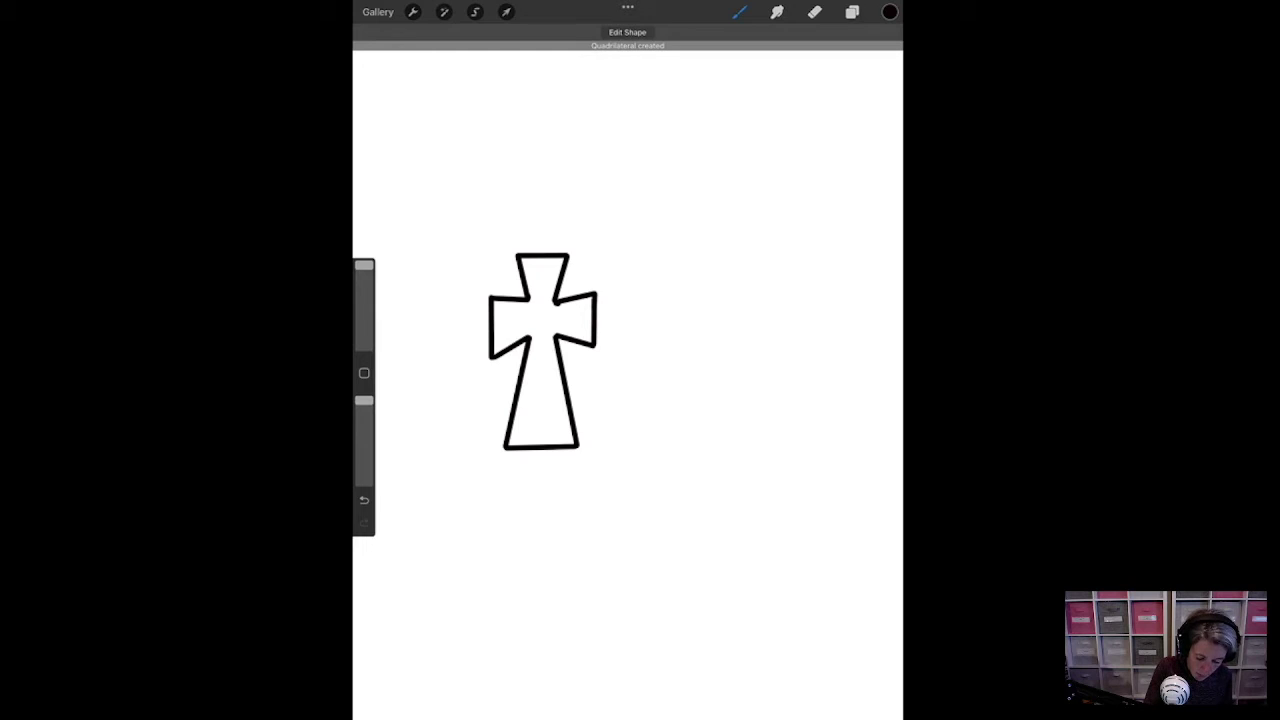
- Begin drawing the small earring hole near the top of the cross
key("e")
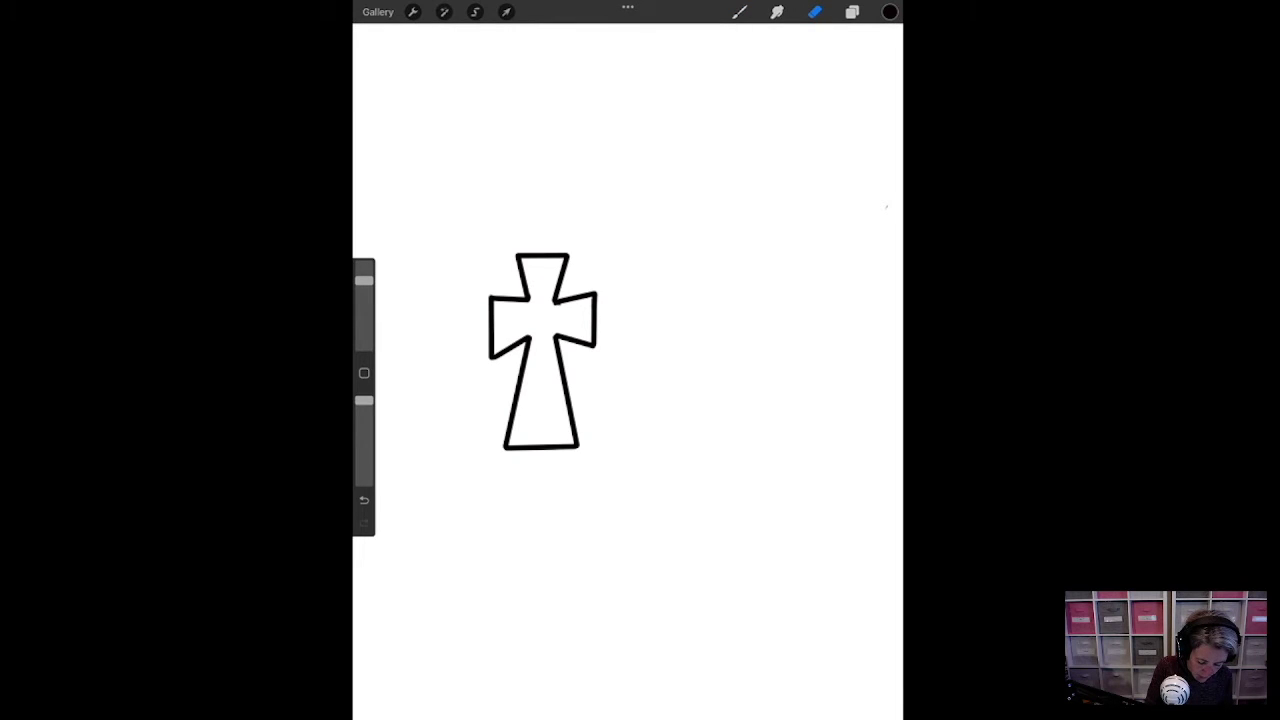
key("b")
mouse_move(540, 262)
left_mouse_down()
mouse_move(536, 272)
mouse_move(542, 261)
left_mouse_up()
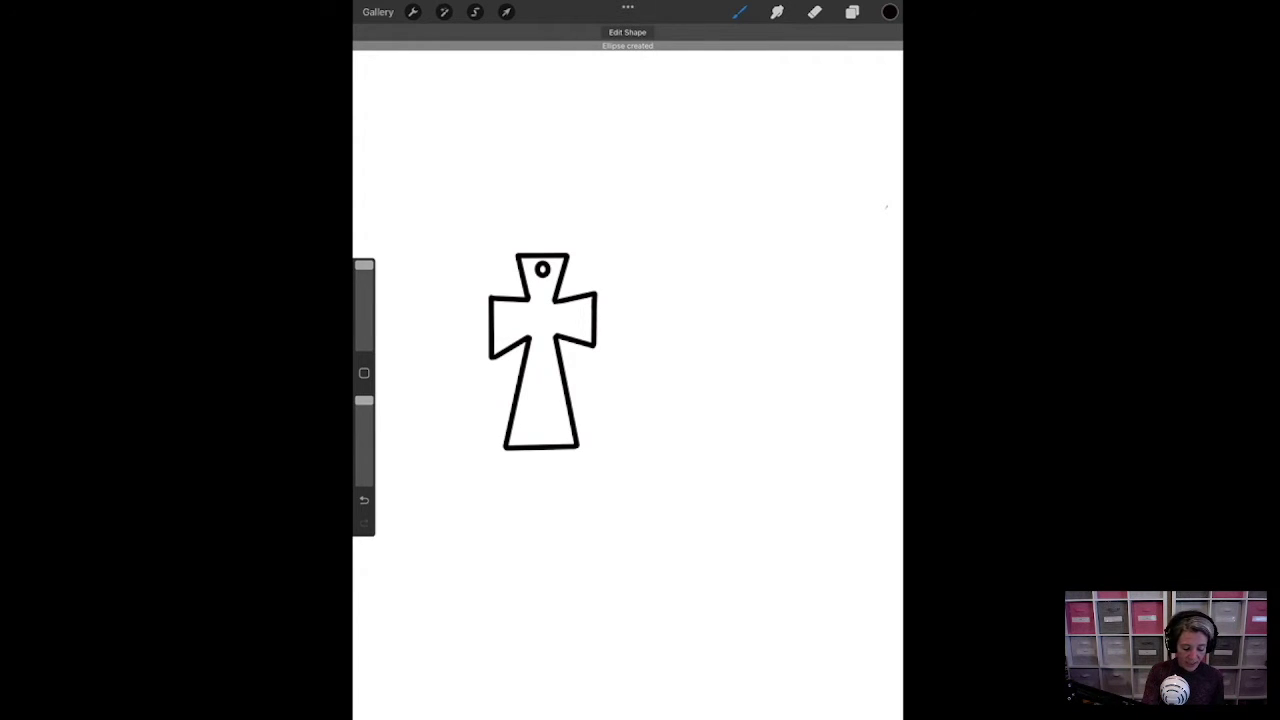
- Remove the spare loop sketched beside the cross, keeping only the top hole
mouse_move(730, 210)
left_mouse_down()
mouse_move(711, 218)
mouse_move(731, 260)
mouse_move(750, 214)
mouse_move(726, 192)
mouse_move(728, 224)
mouse_move(729, 172)
mouse_move(729, 228)
left_mouse_up()
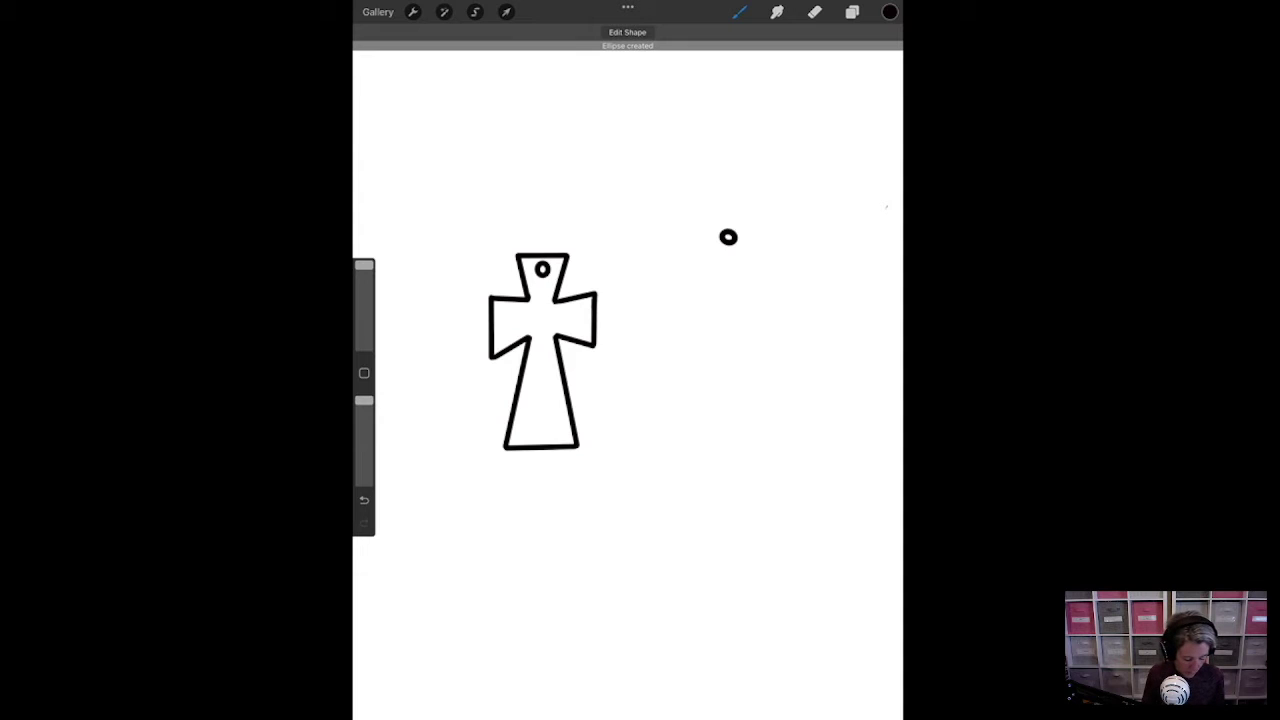
key("ctrl+z")
key("ctrl+z")
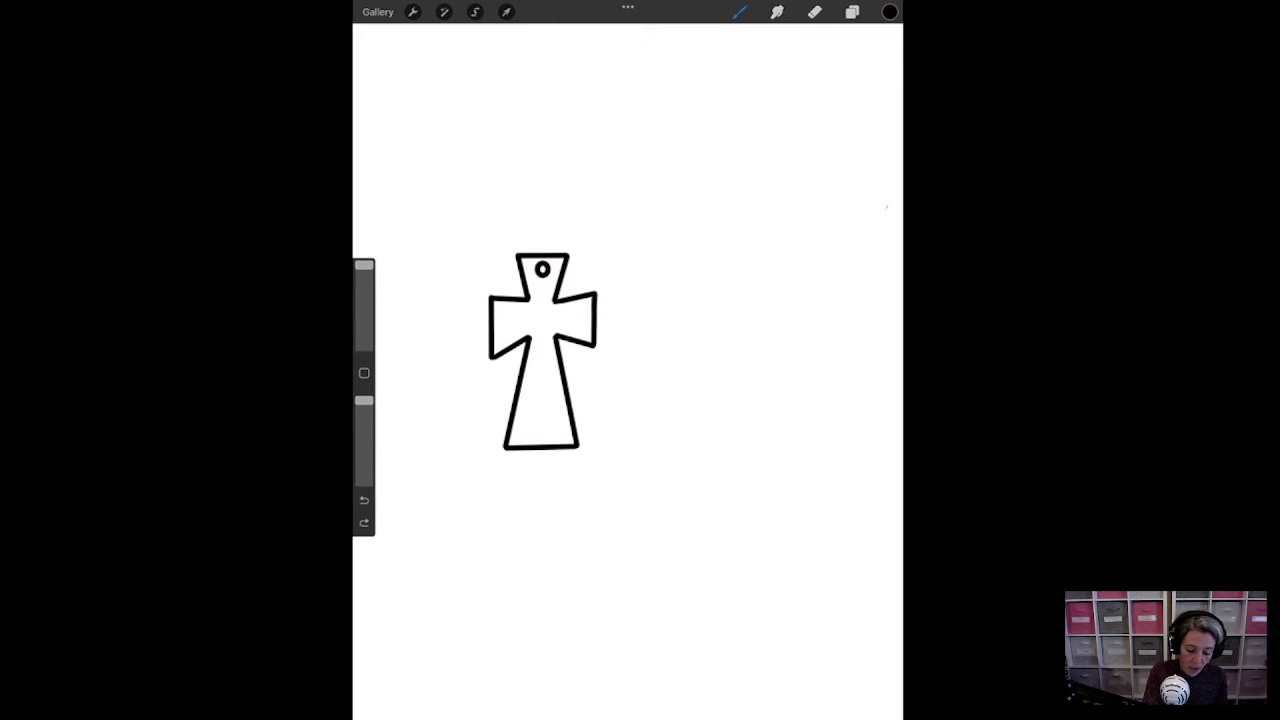
- Hide the Background color layer so the cross is transparent, then bring up Share options
left_click(852, 12)
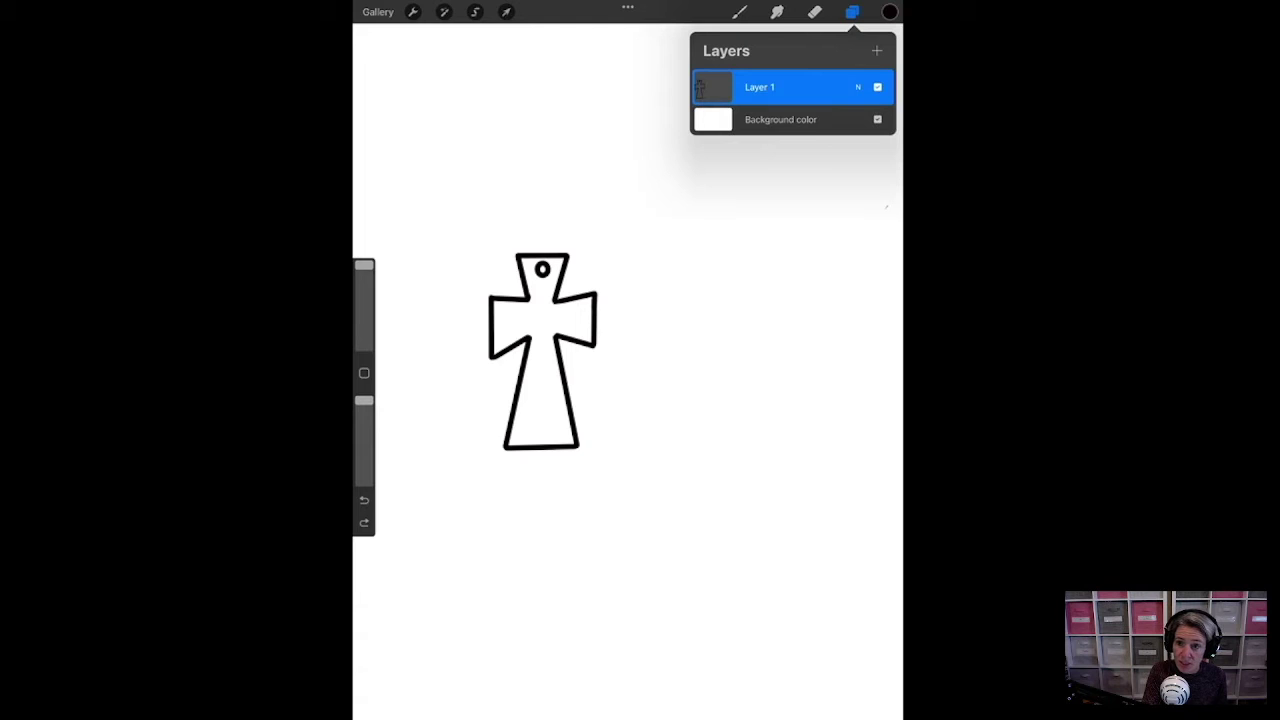
left_click(877, 119)
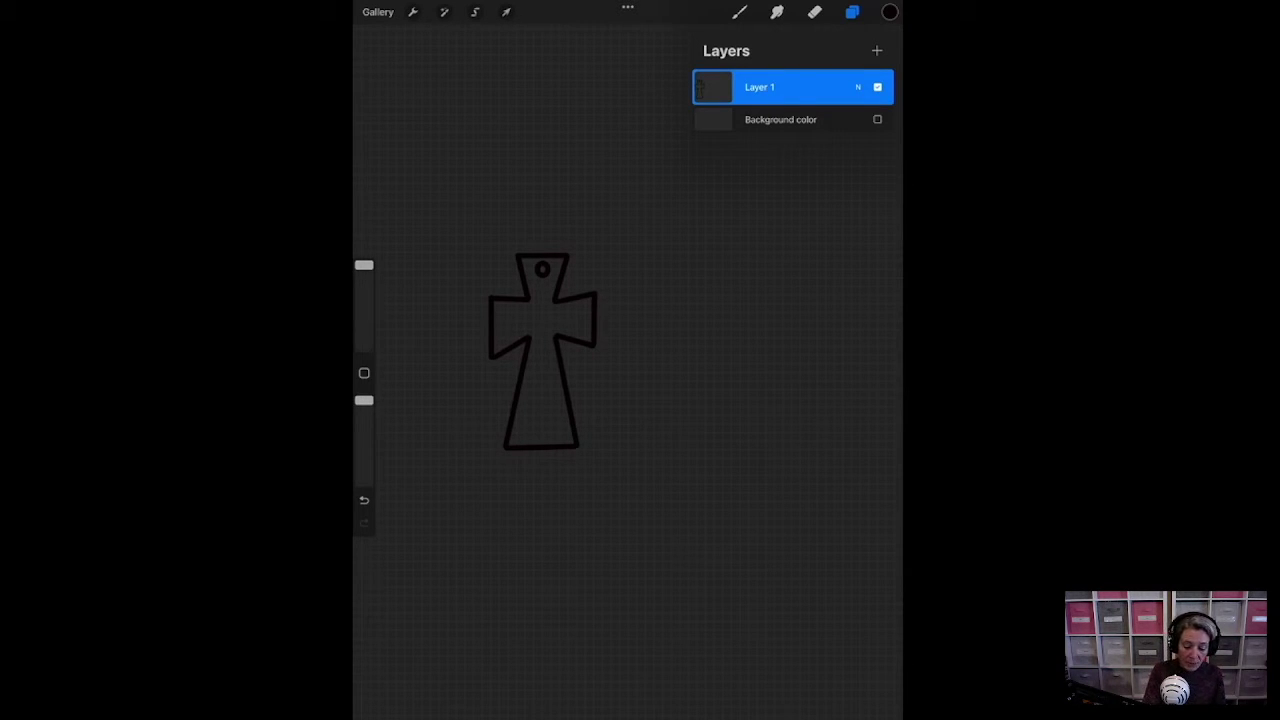
left_click(877, 119)
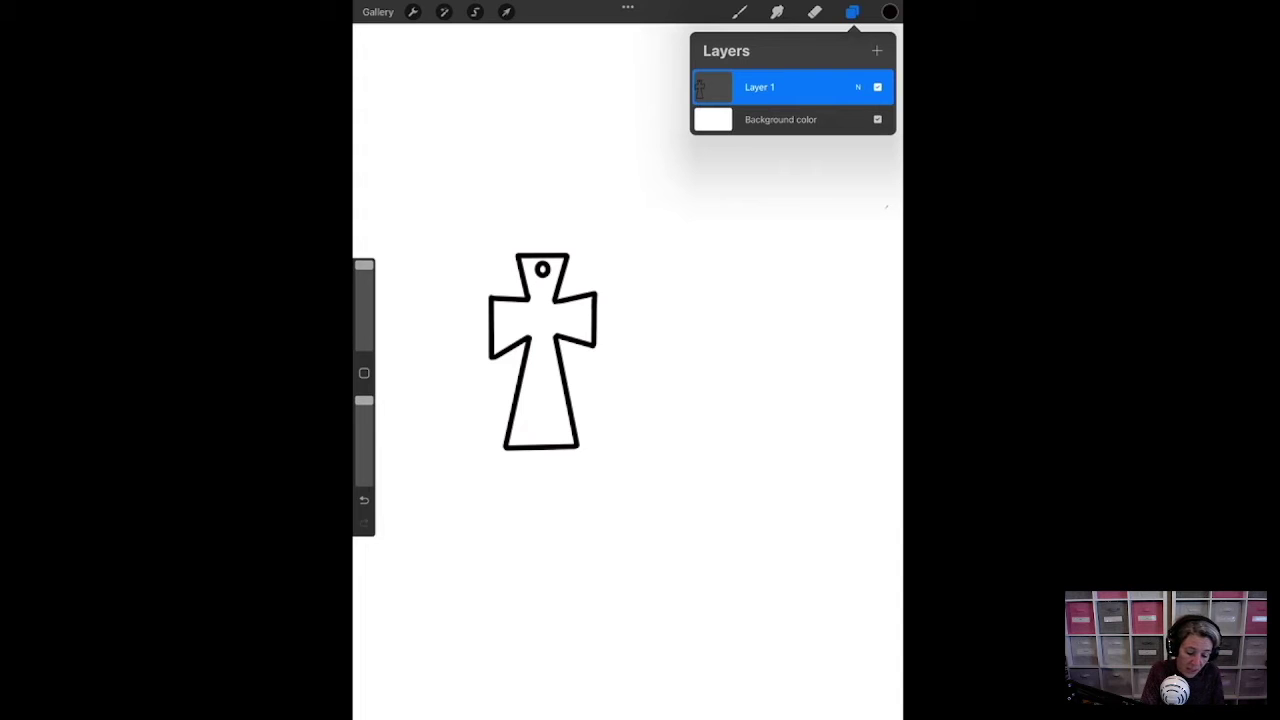
left_click(877, 119)
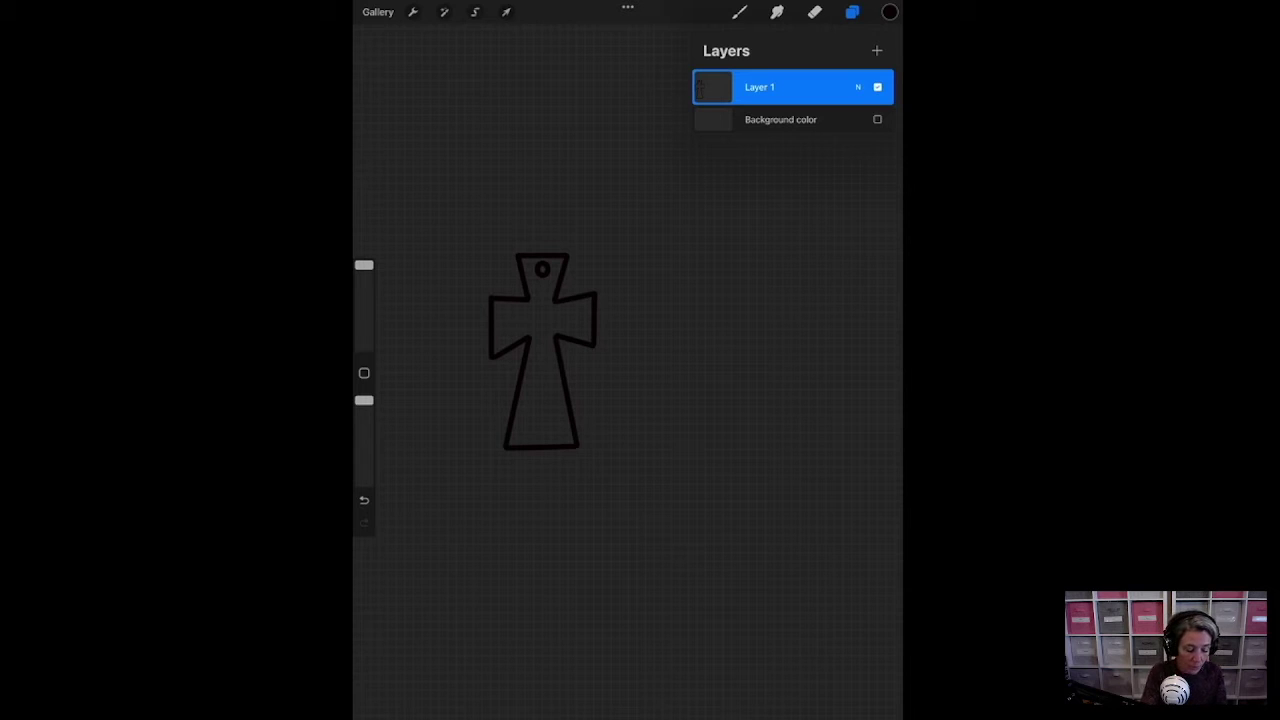
left_click(413, 12)
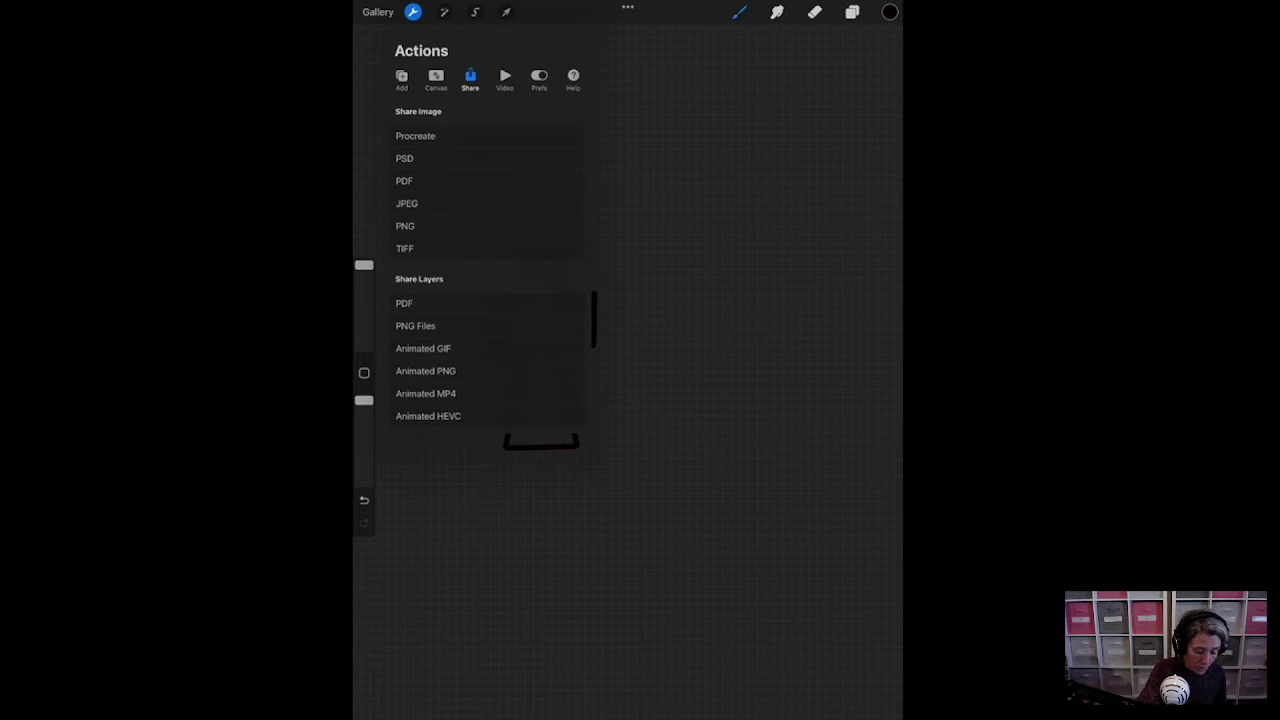
- Export the cross drawing as a PNG via Share Image
left_click(405, 226)
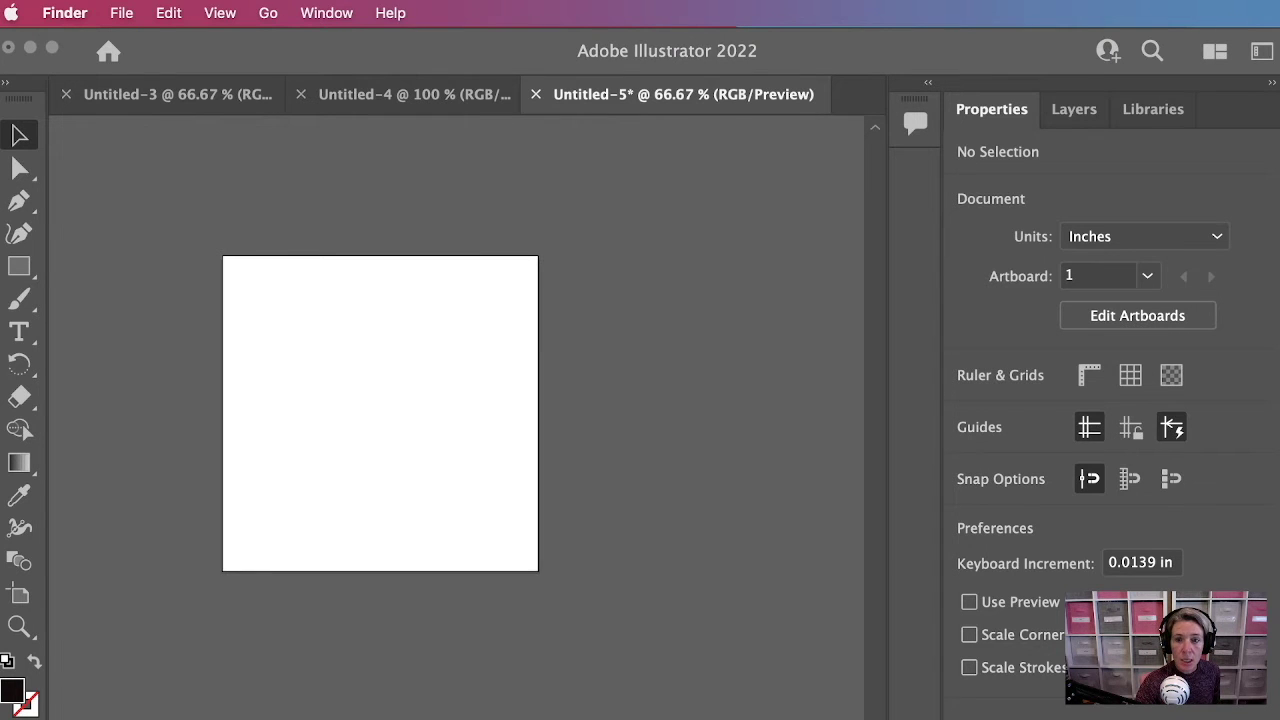
- Drag Untitled_Artwork 12.png from Downloads onto the Illustrator canvas and place it
left_click_drag(1279, 192, 551, 200)
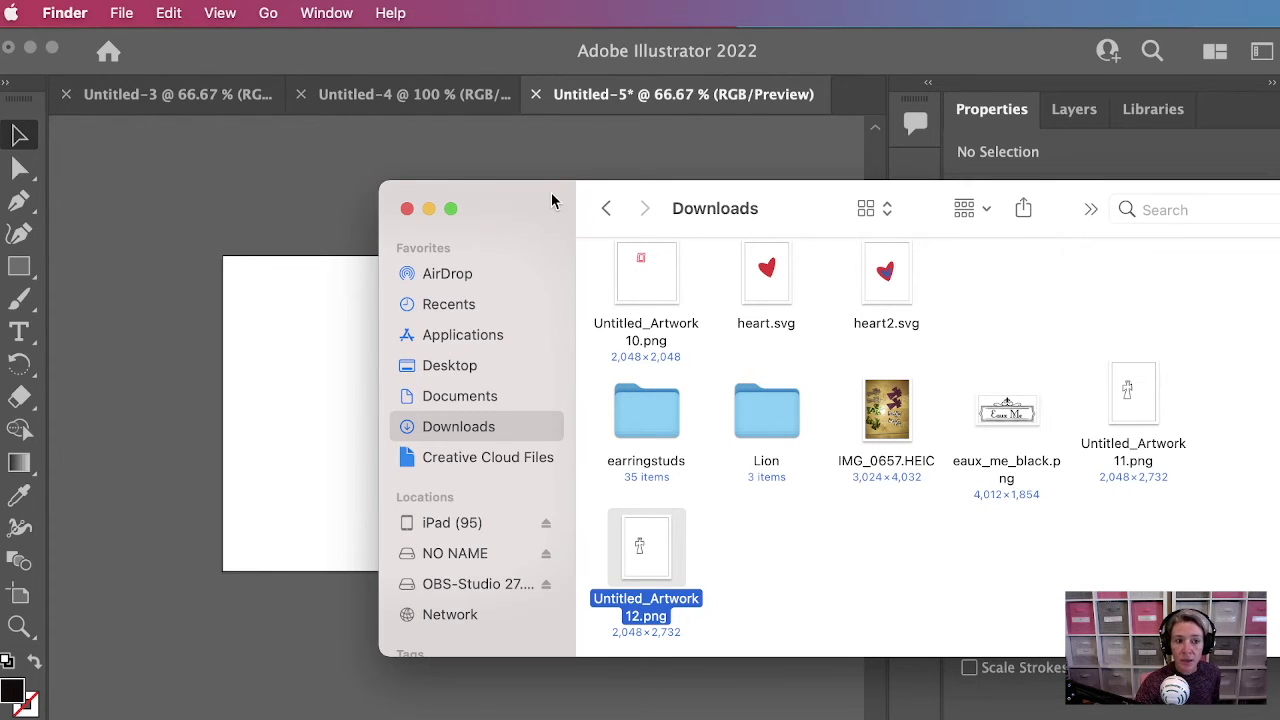
left_click_drag(652, 550, 303, 423)
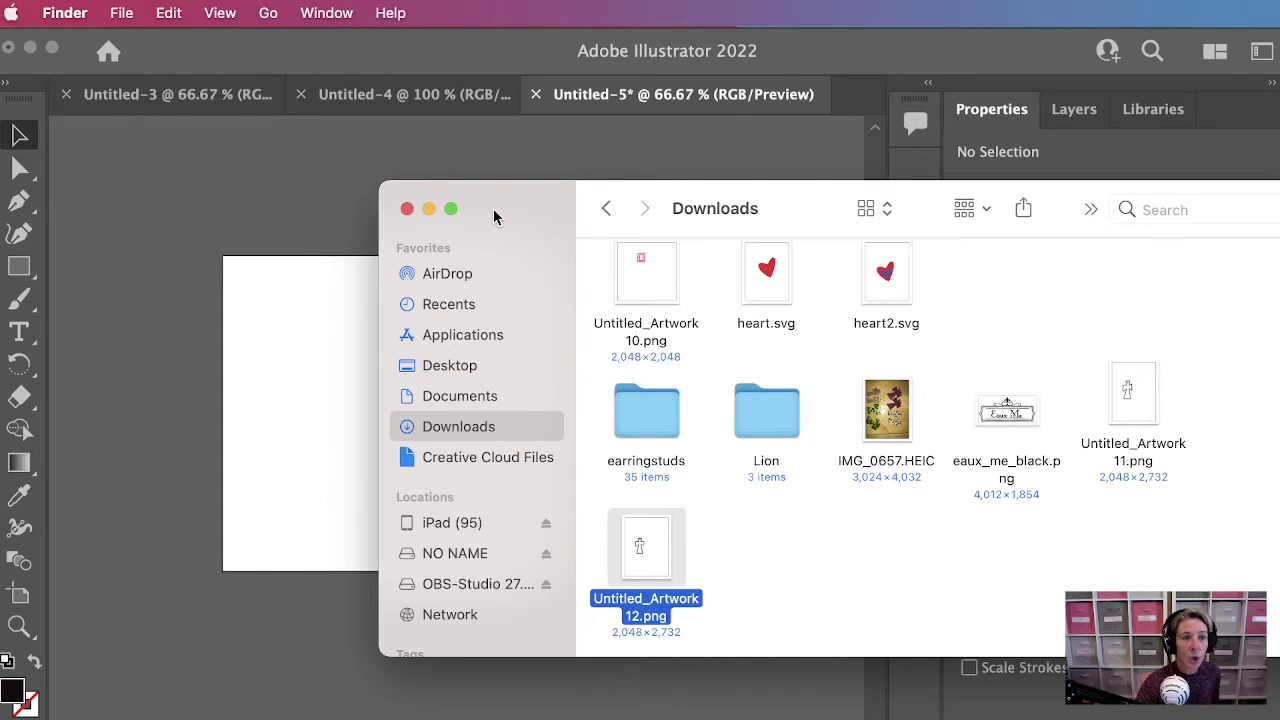
key("super+w")
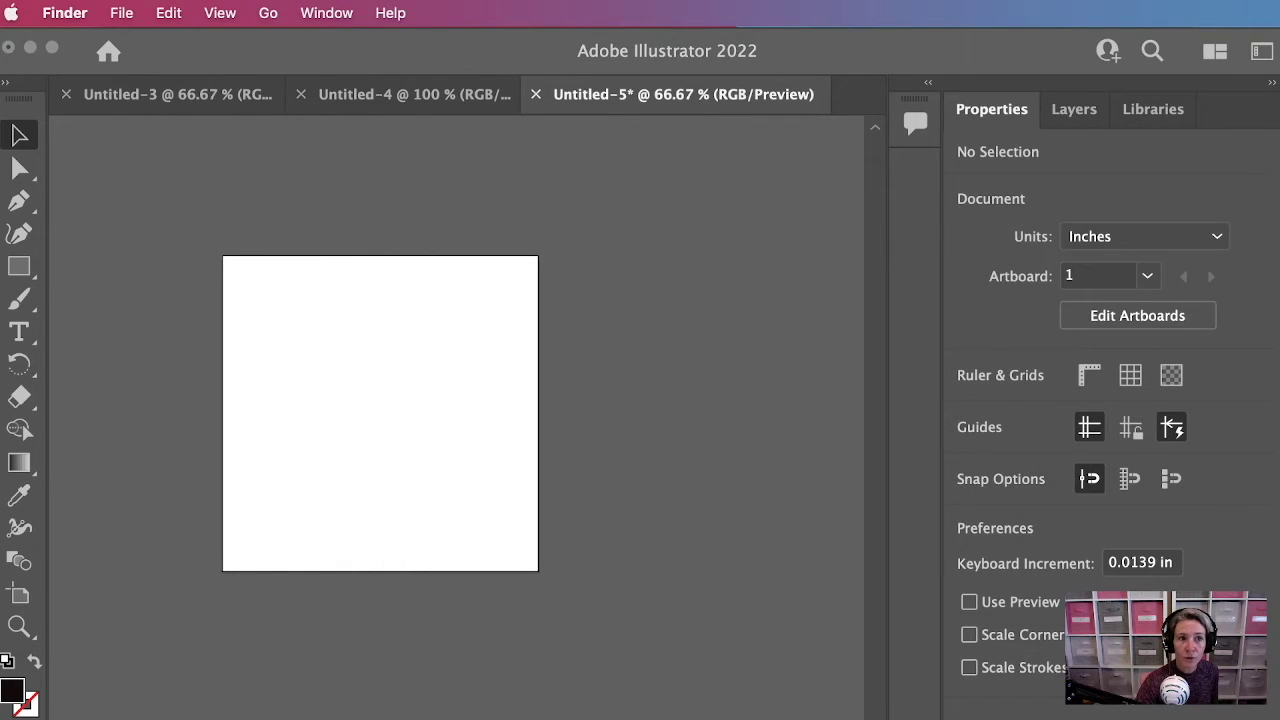
left_click(365, 334)
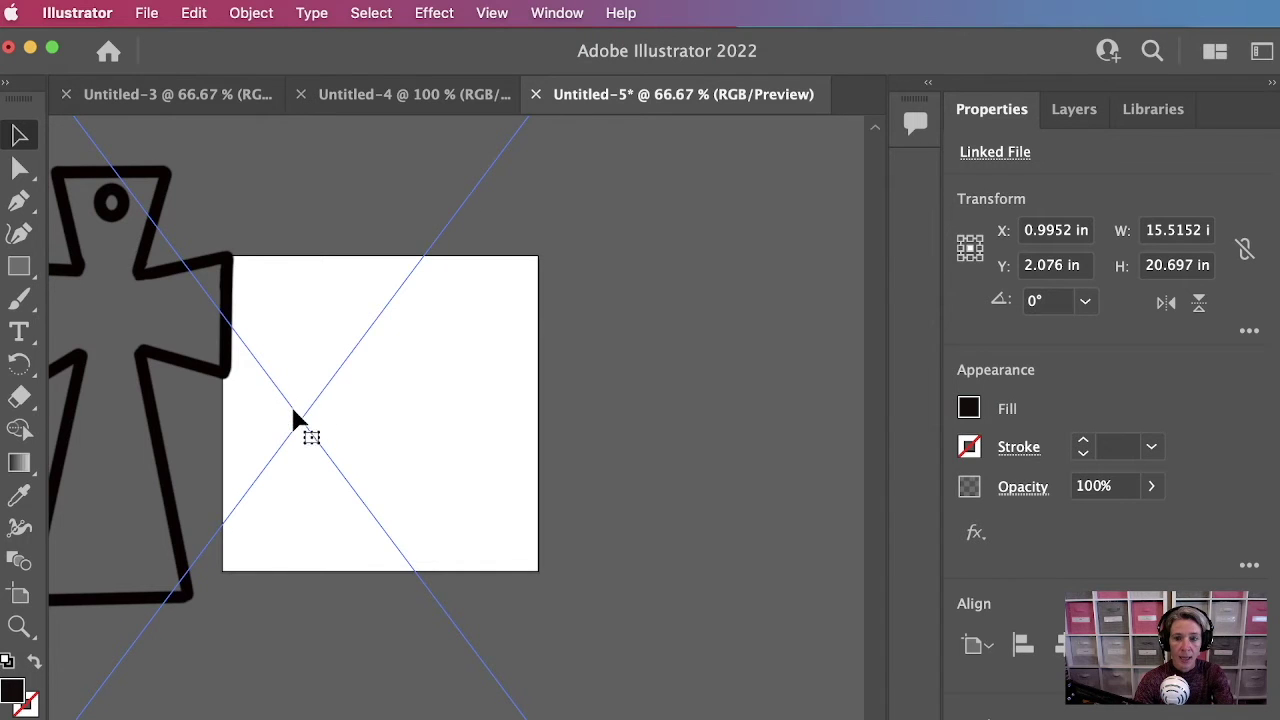
- Move the placed cross down-left and zoom out to 25% to see it whole
left_click_drag(291, 420, 767, 588)
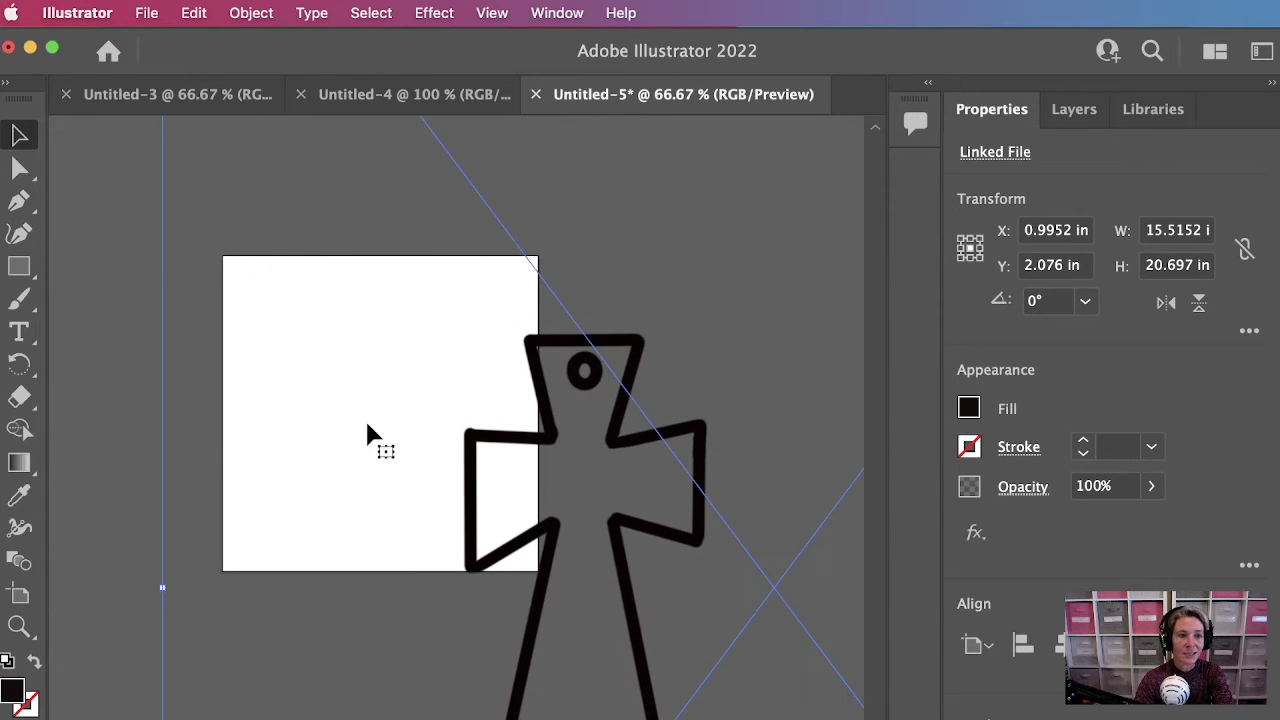
left_click_drag(485, 437, 452, 600)
key("super+minus")
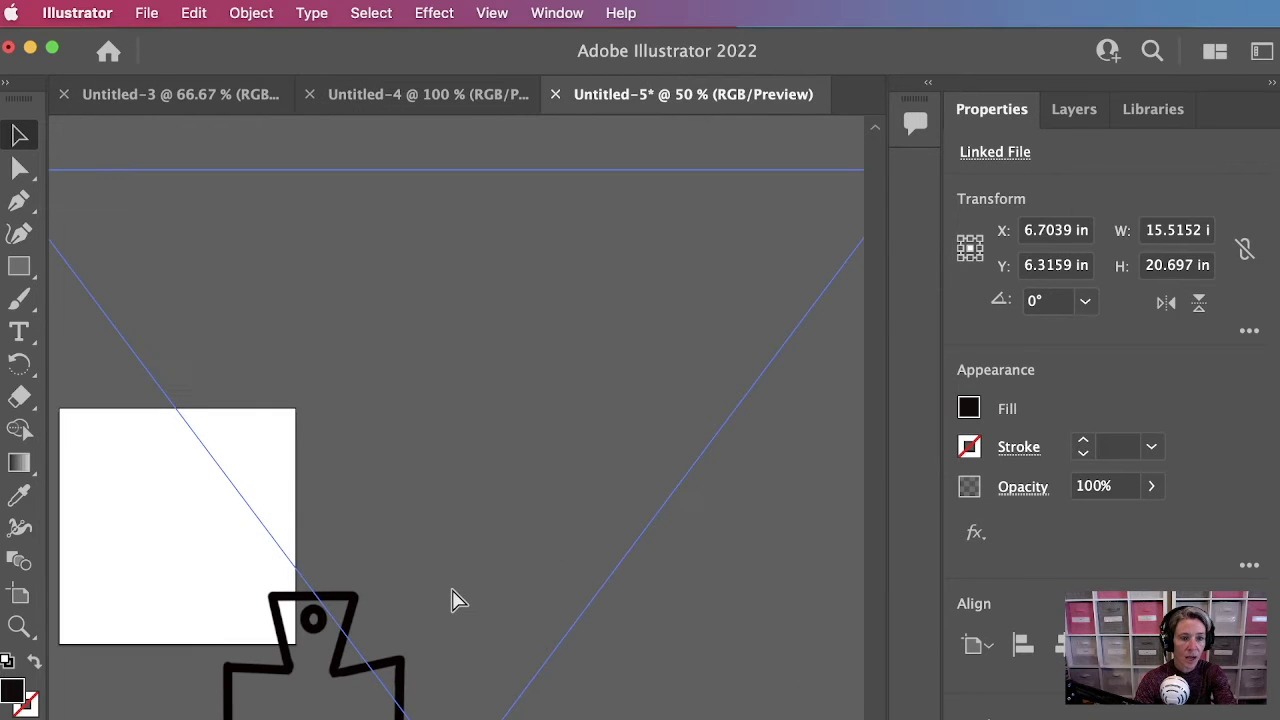
scroll(440, 668, "left", 5)
scroll(440, 668, "down", 2)
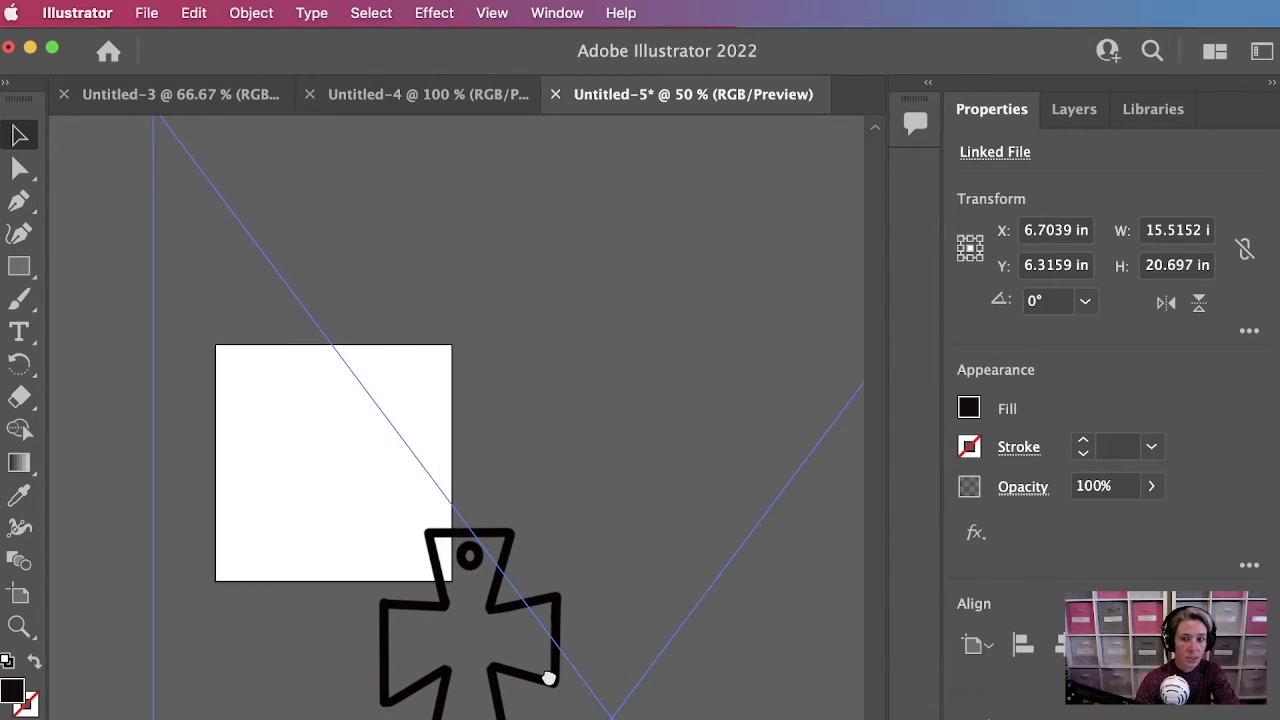
key("super+minus")
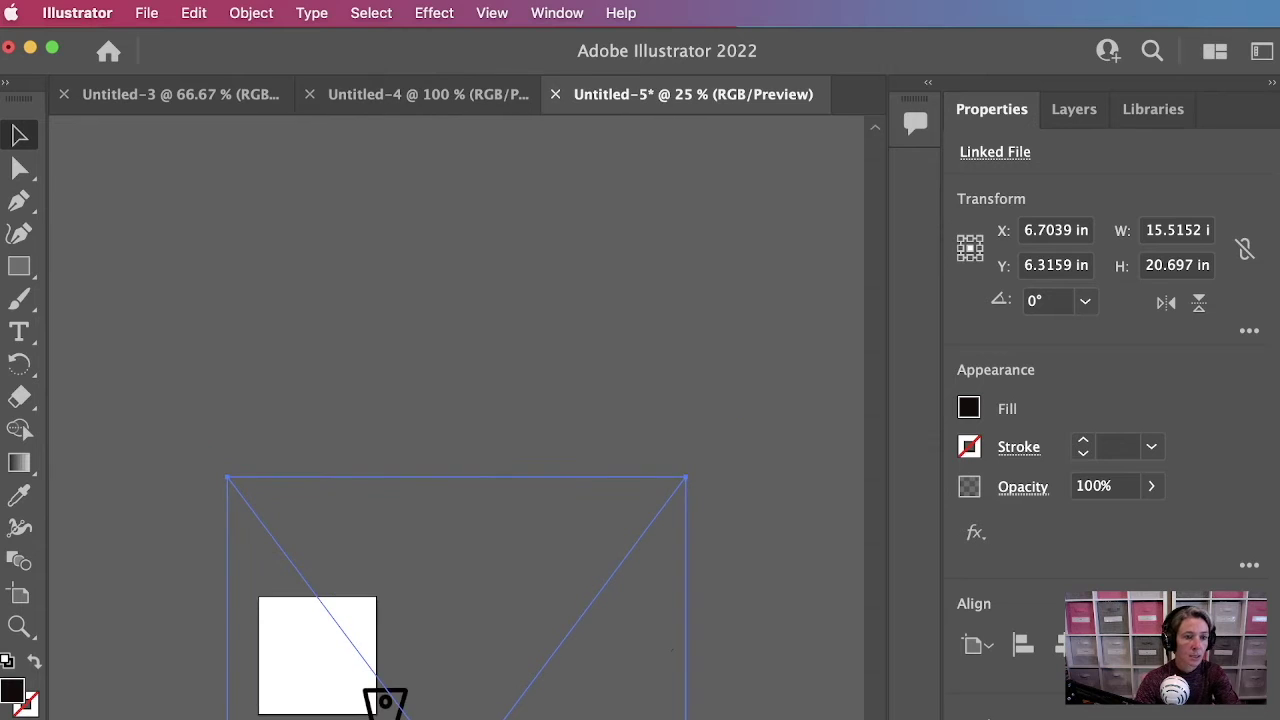
scroll(480, 509, "down", 5)
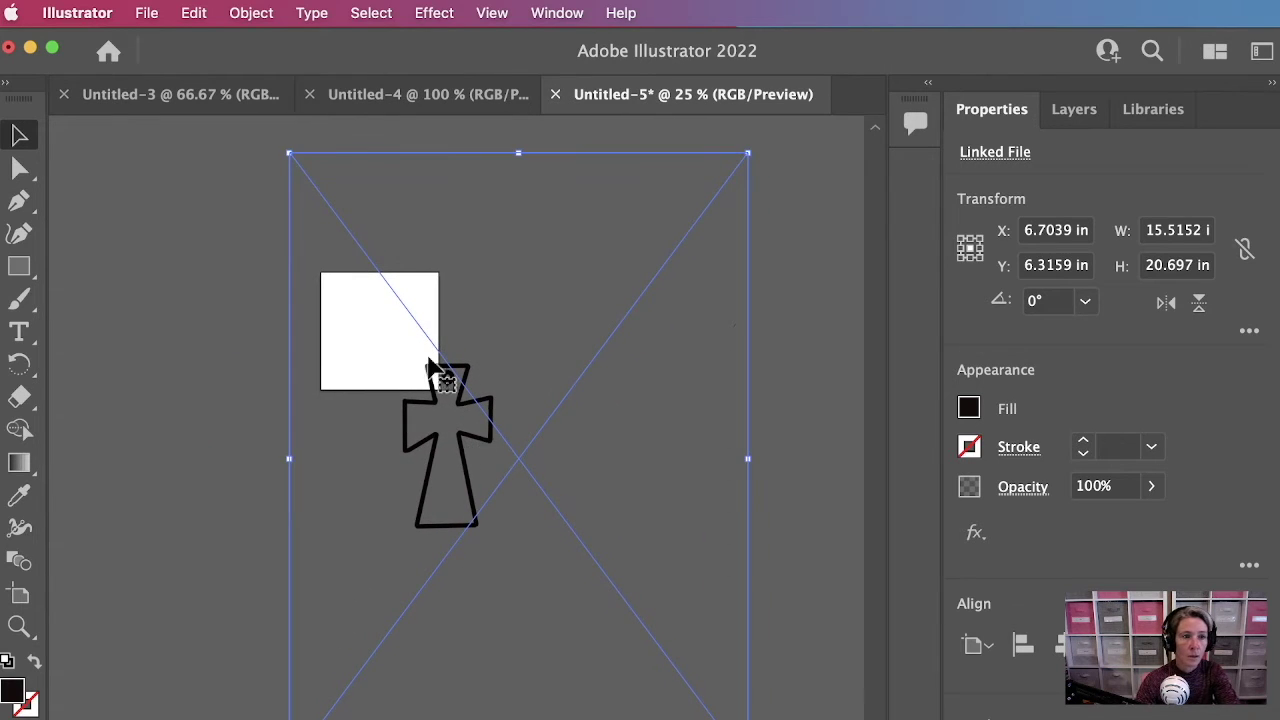
- Scale the cross down to about 6.19 × 8.26 in and center it over the artboard
left_click_drag(287, 156, 508, 437)
left_click_drag(611, 634, 377, 366)
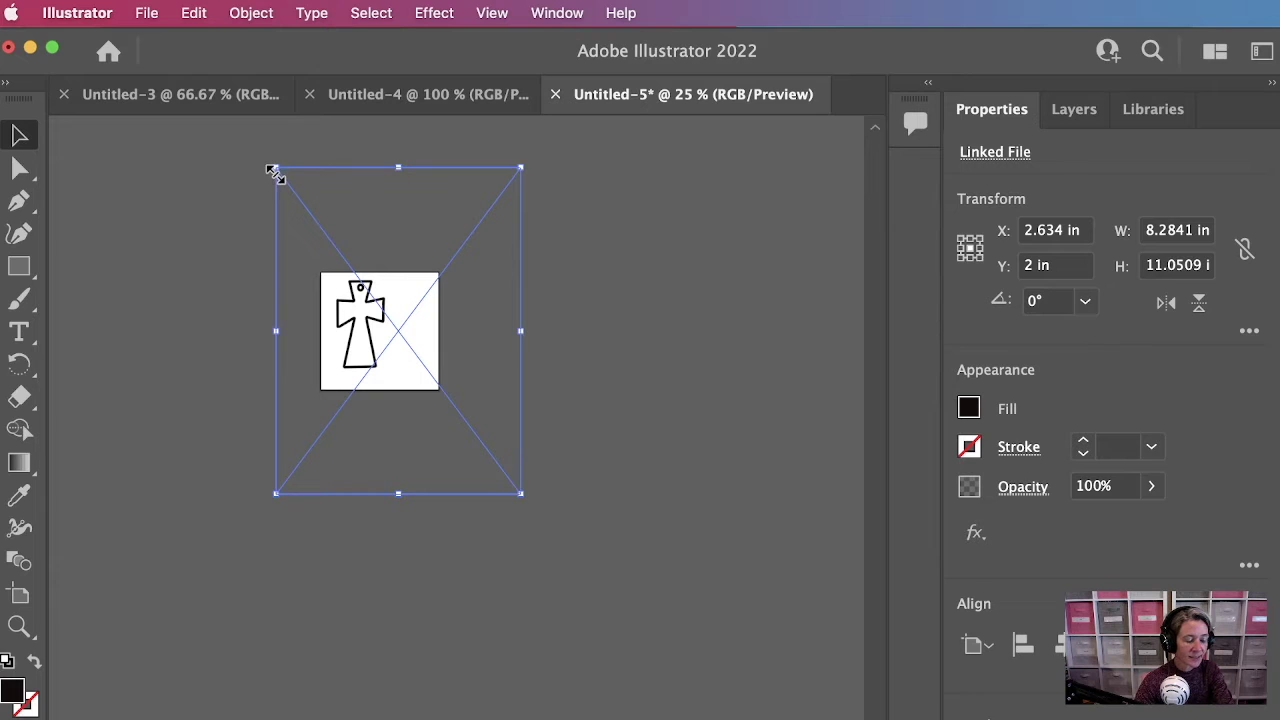
left_click_drag(275, 168, 283, 260)
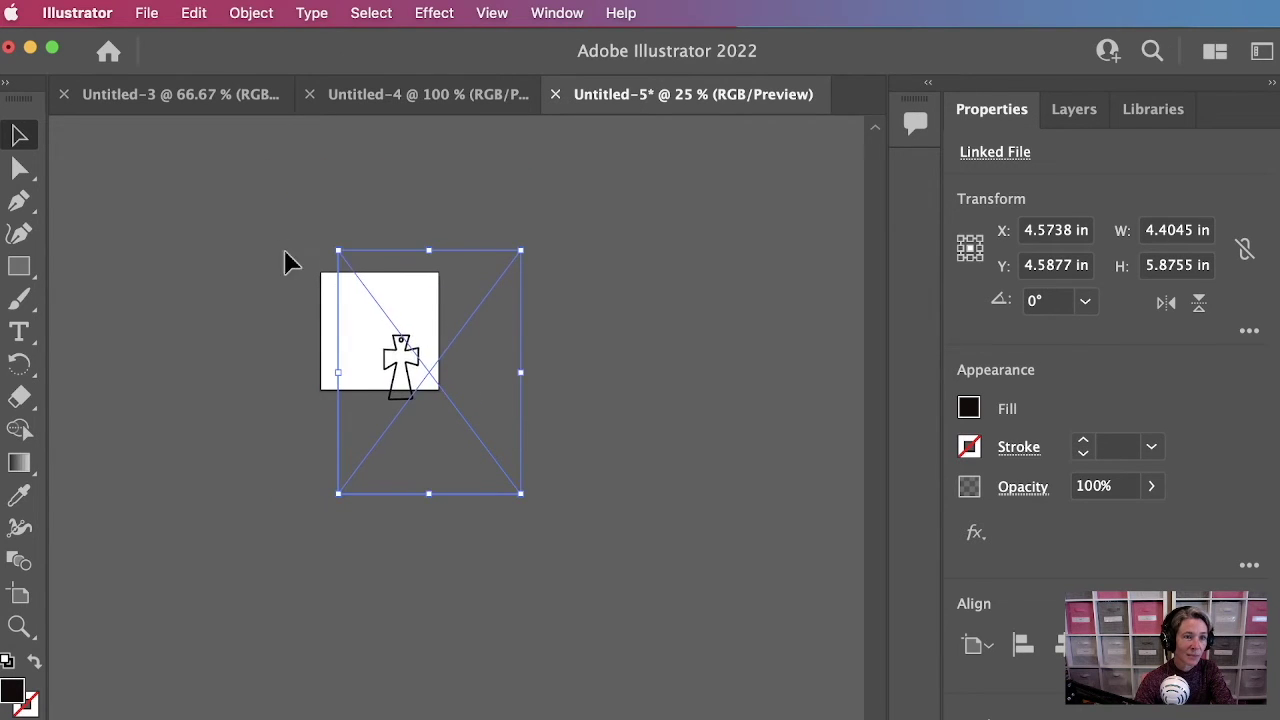
left_click_drag(414, 357, 390, 322)
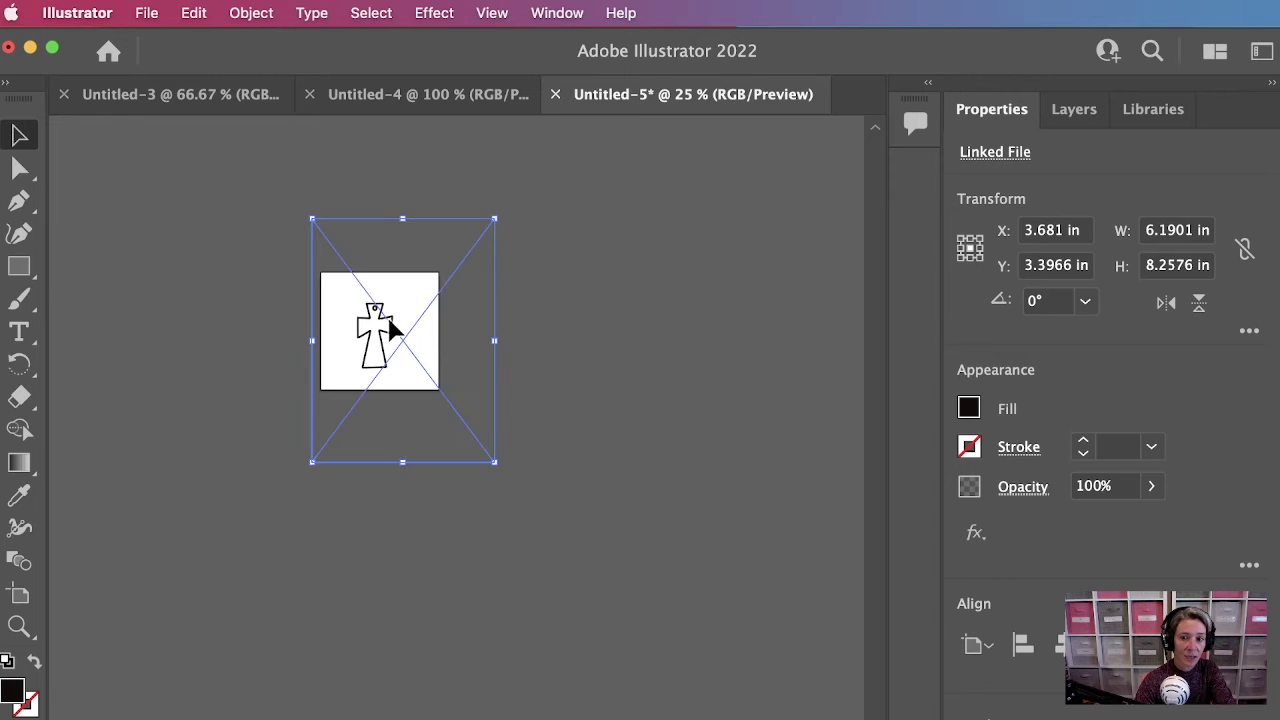
key("super+equal")
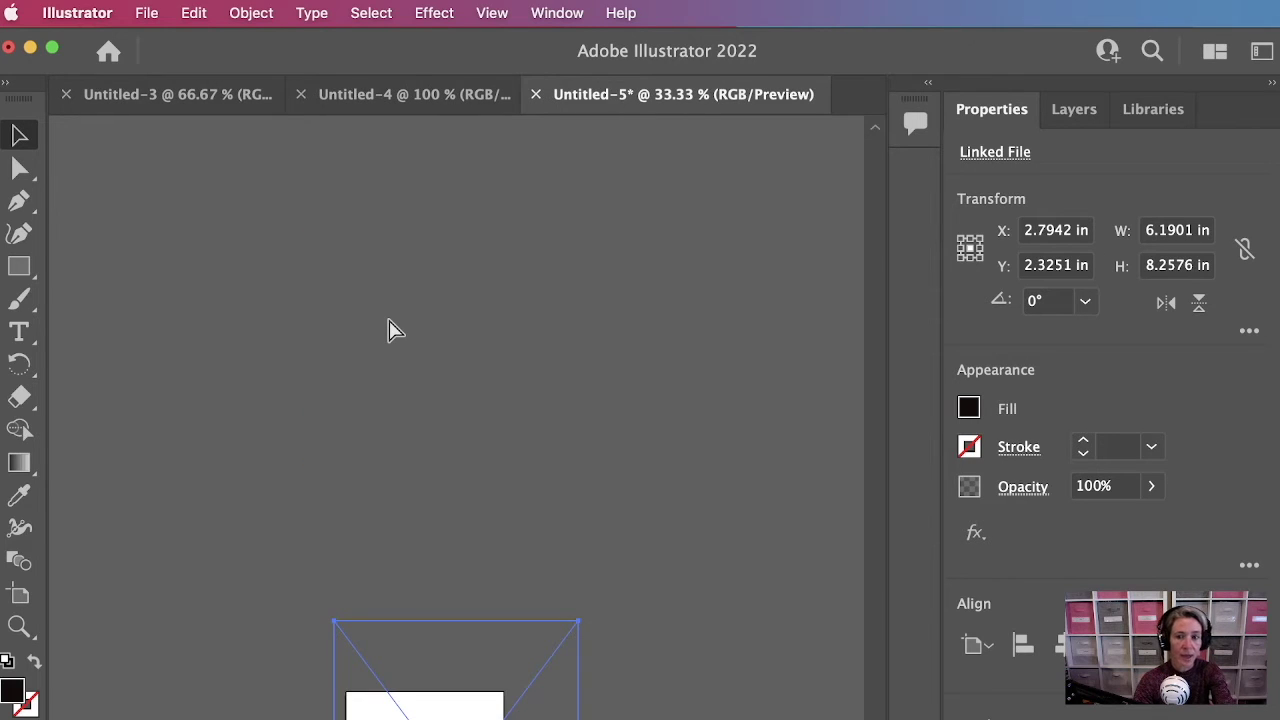
left_click_drag(434, 716, 410, 355)
key("super+equal")
left_click_drag(418, 710, 423, 451)
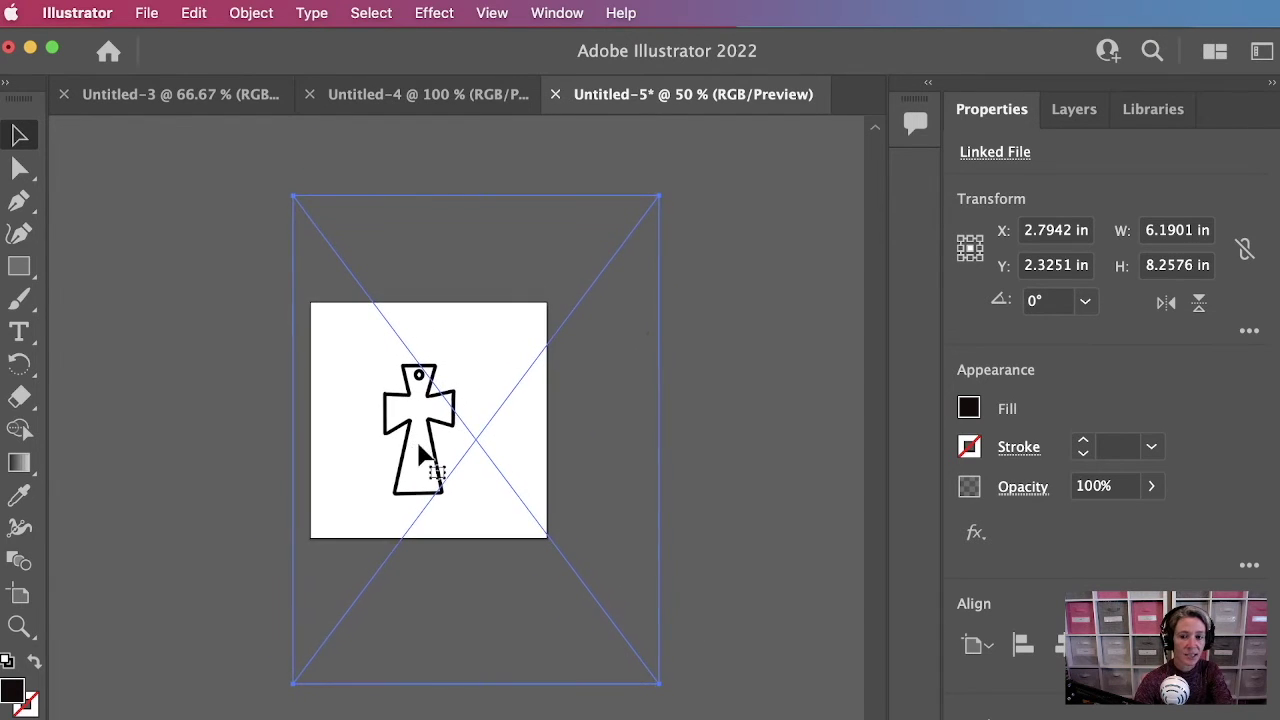
left_click_drag(462, 553, 463, 545)
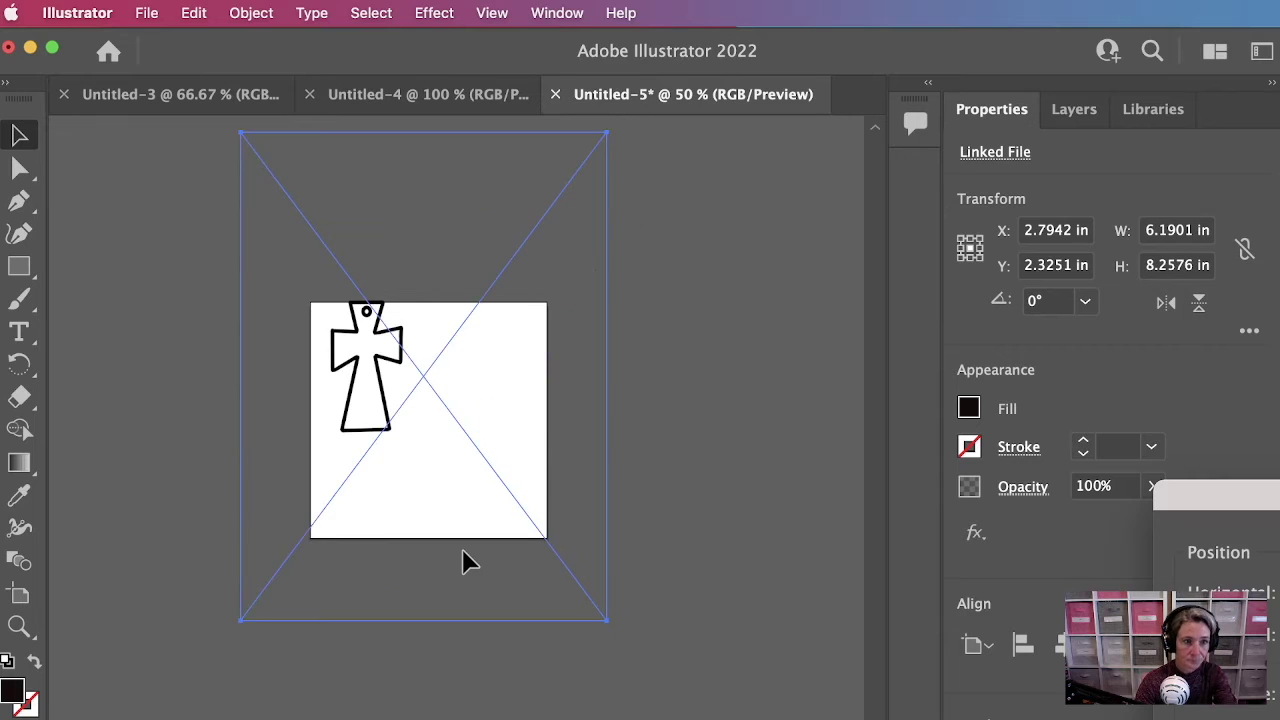
- Image Trace the cross in Color mode with Ignore White, then move it above the artboard
left_click(557, 12)
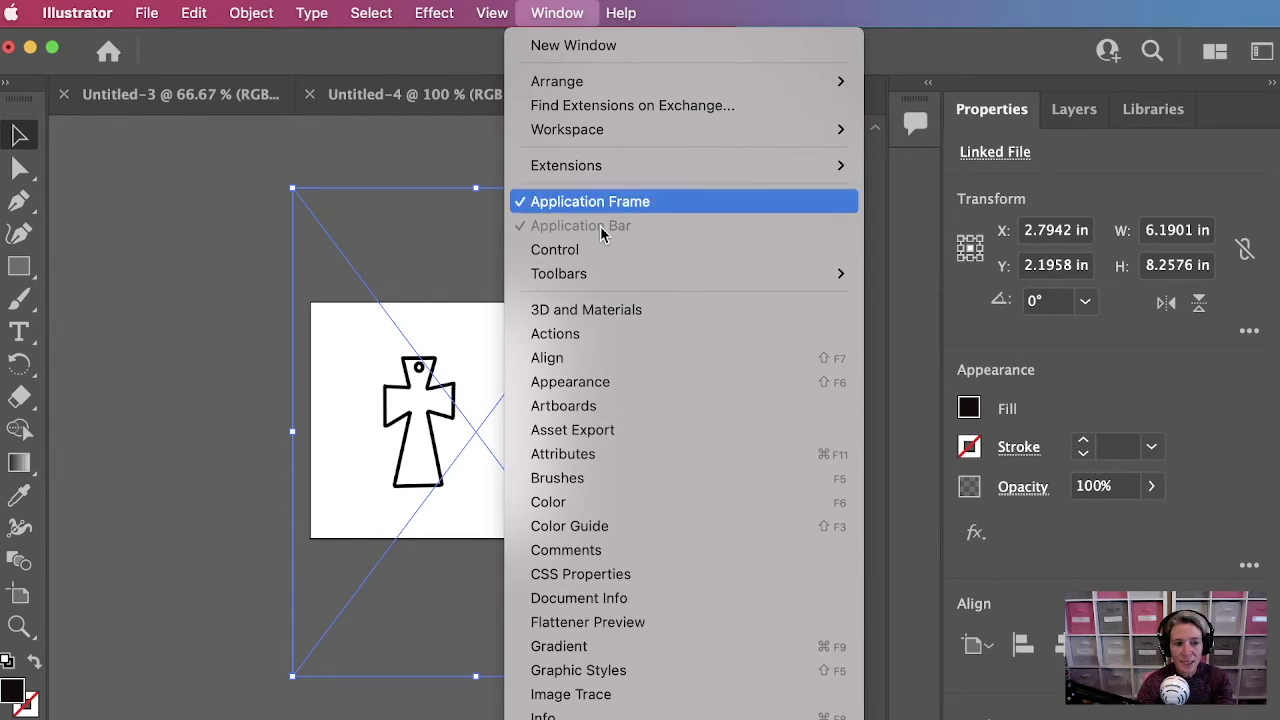
left_click(679, 700)
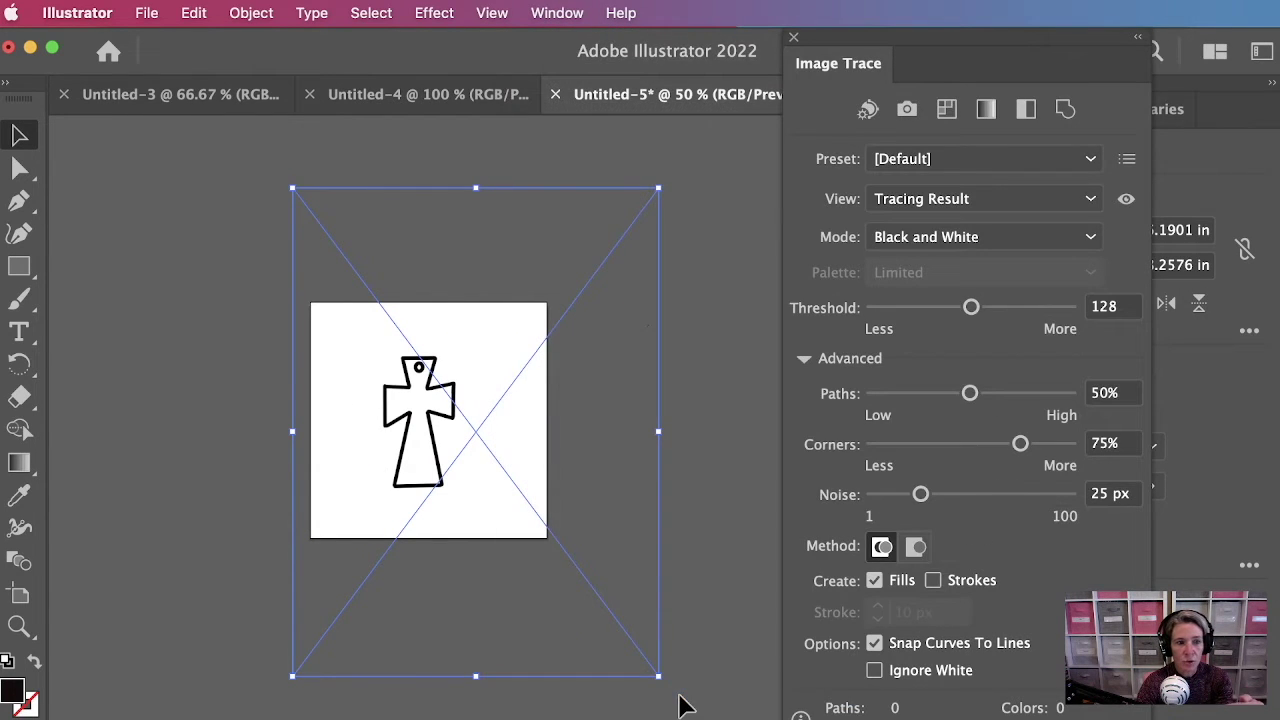
left_click(926, 240)
left_click(928, 267)
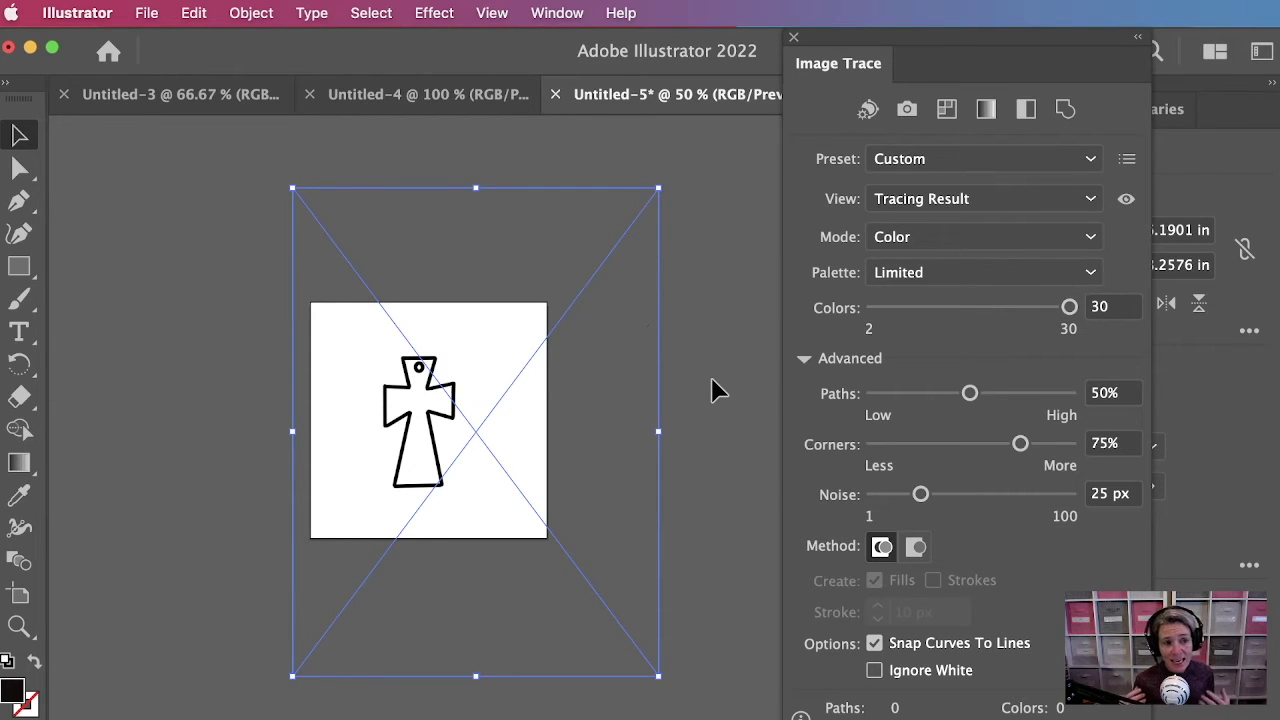
left_click(820, 669)
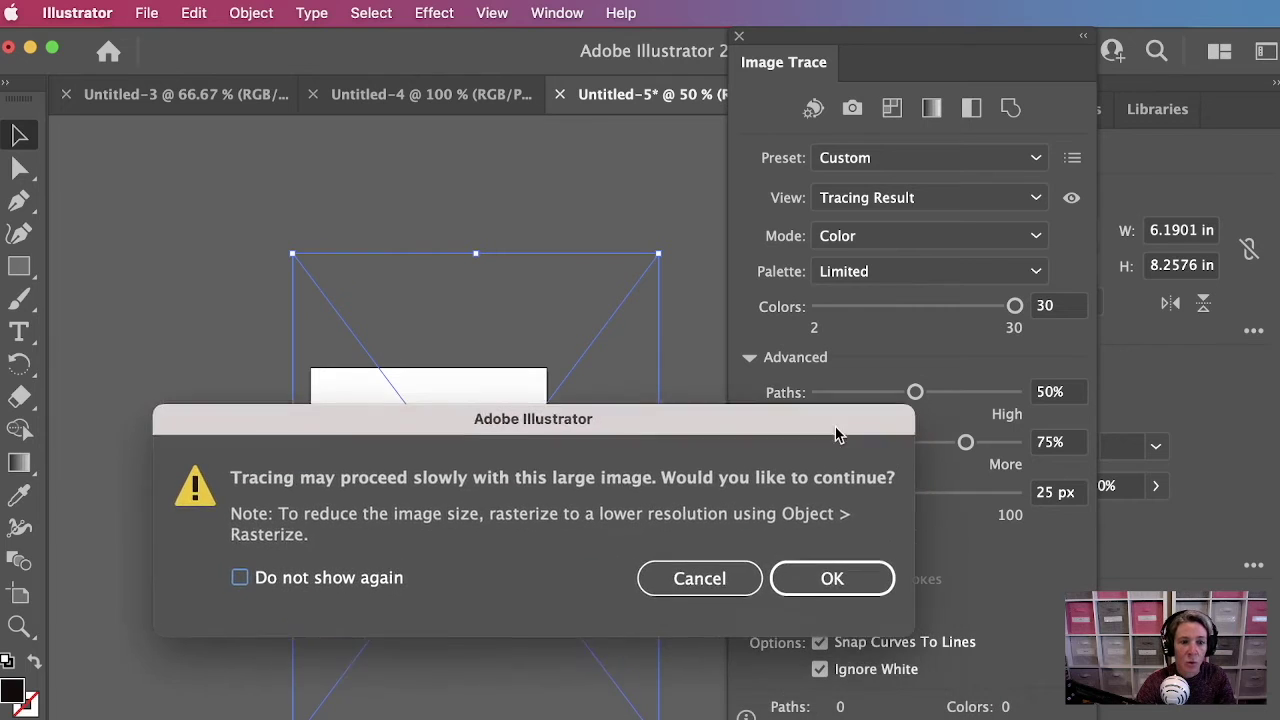
left_click(848, 575)
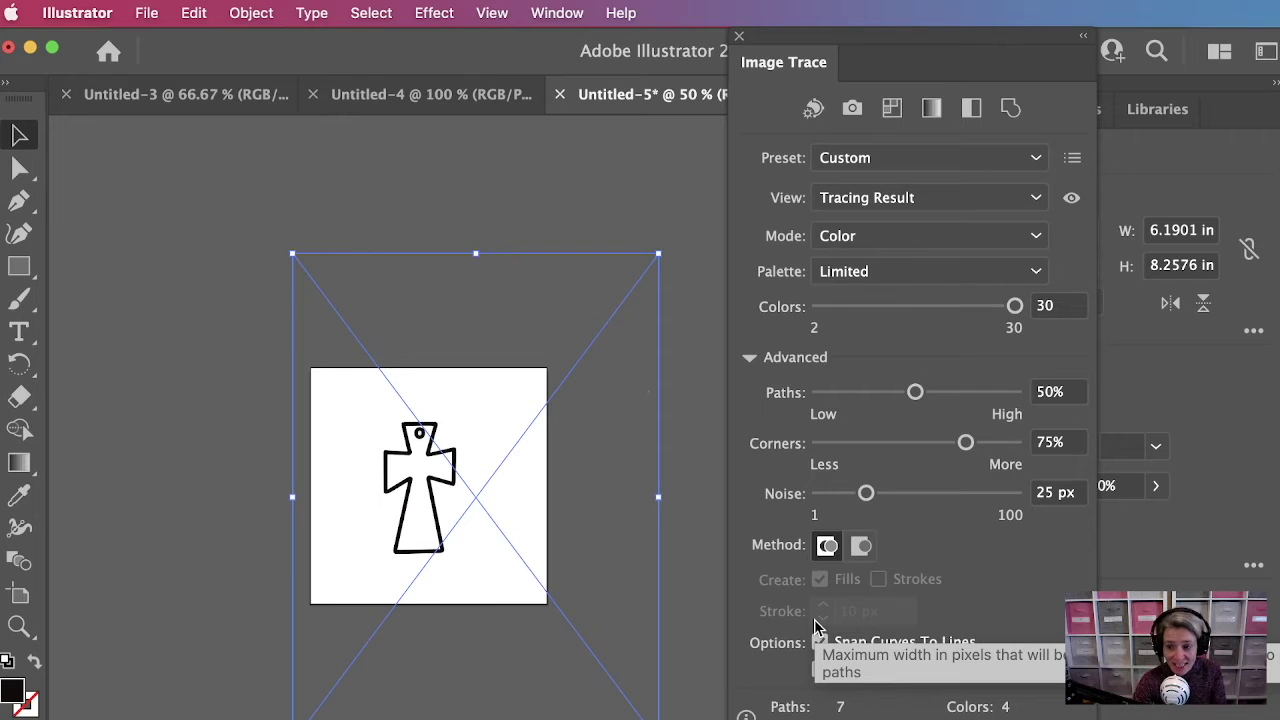
mouse_move(452, 478)
left_mouse_down()
mouse_move(432, 325)
mouse_move(398, 237)
mouse_move(403, 255)
left_mouse_up()
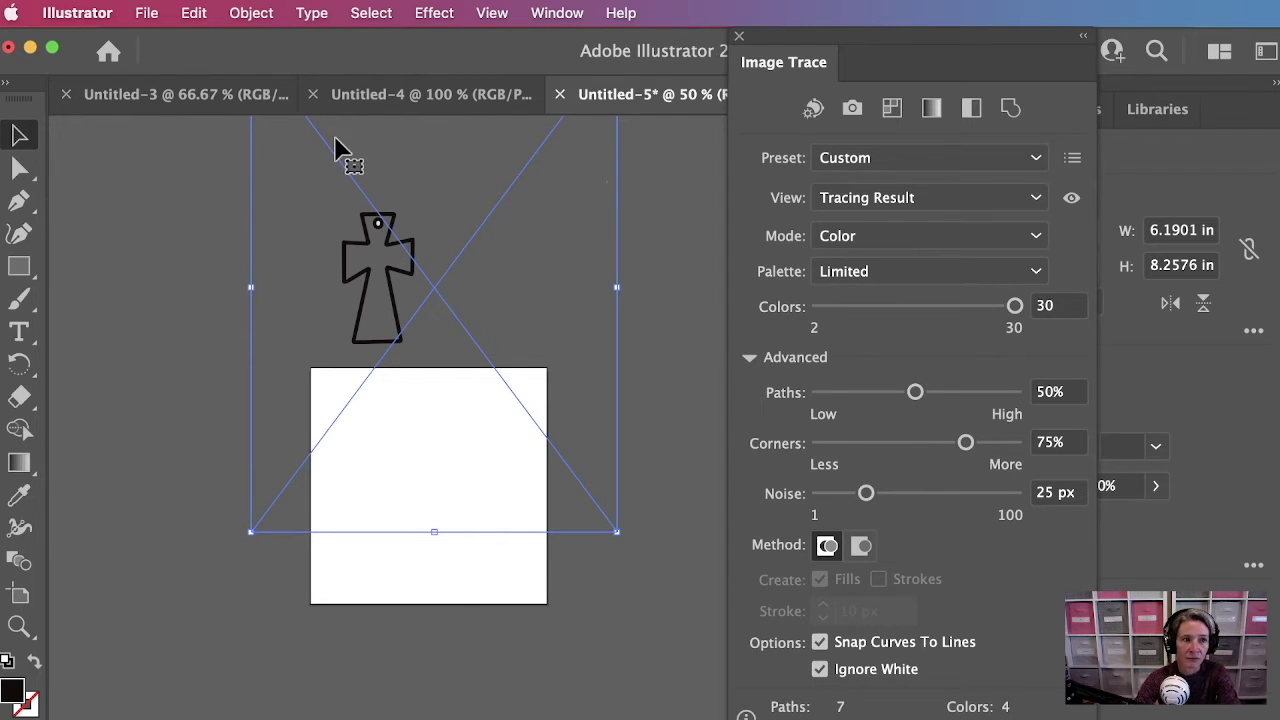
- Expand the traced cross from the Object menu into editable vector outlines, 4.495 × 2.7641 in
left_click(251, 13)
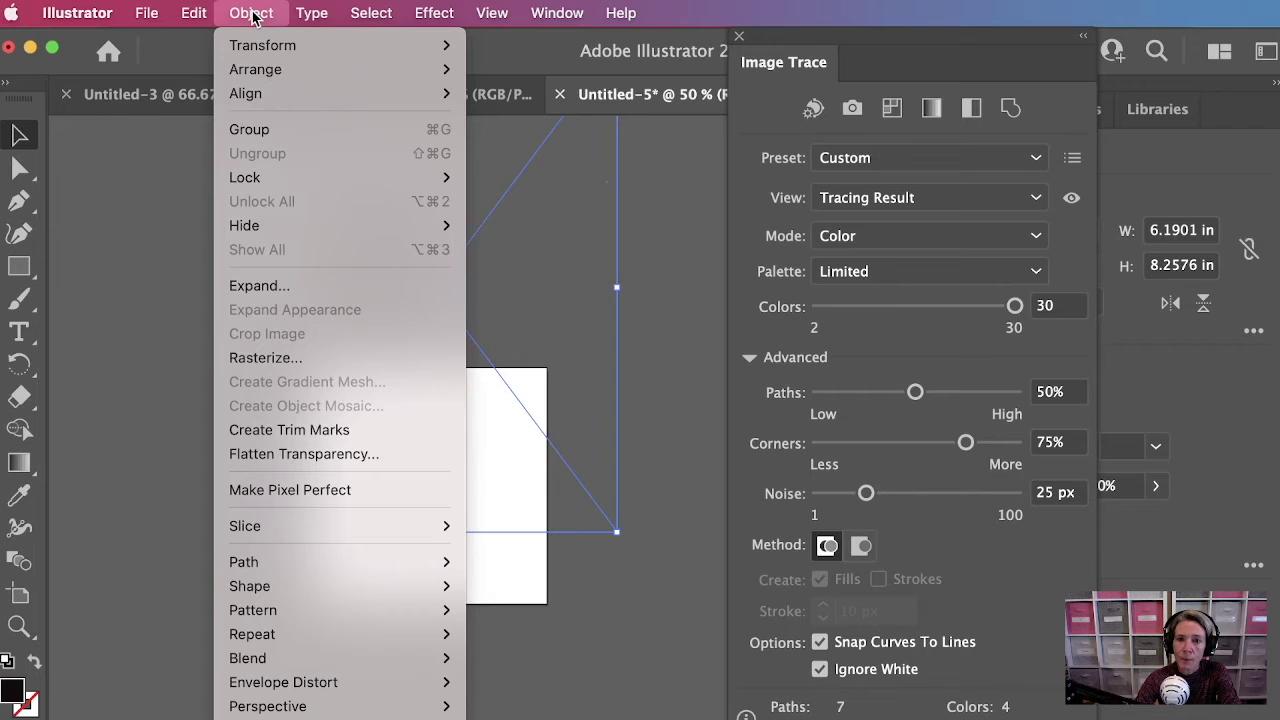
mouse_move(322, 660)
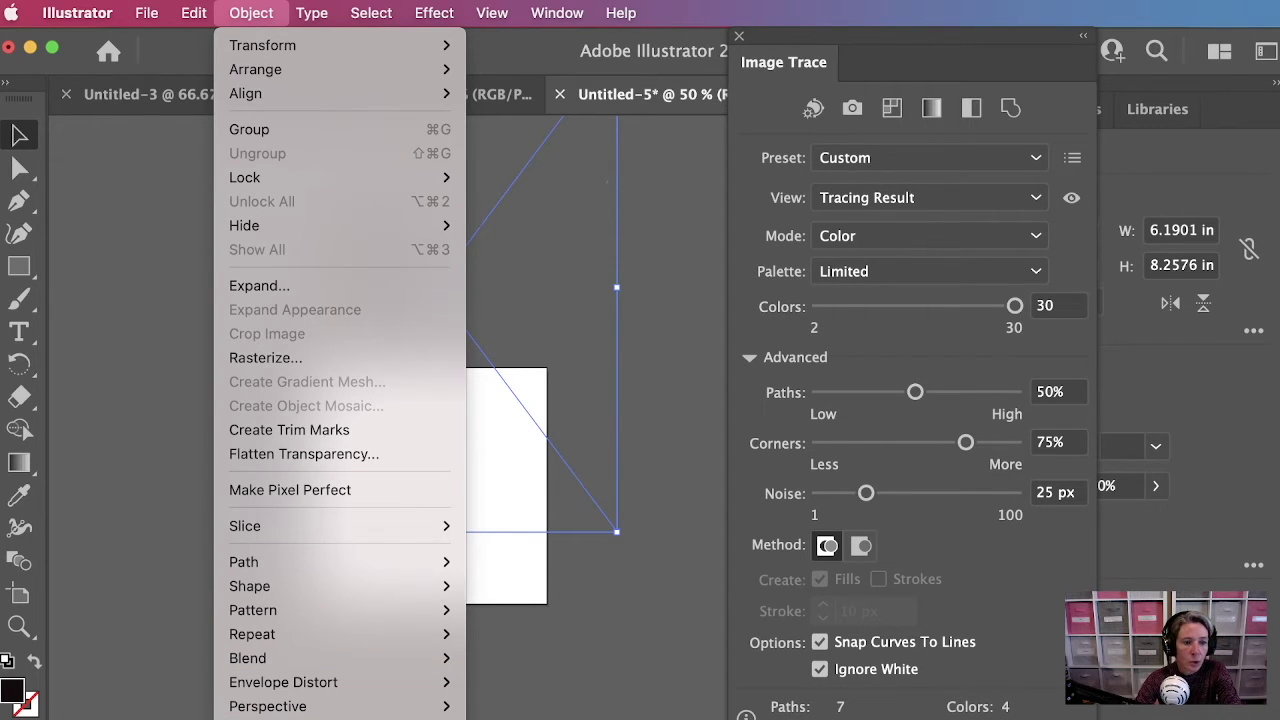
key("Escape")
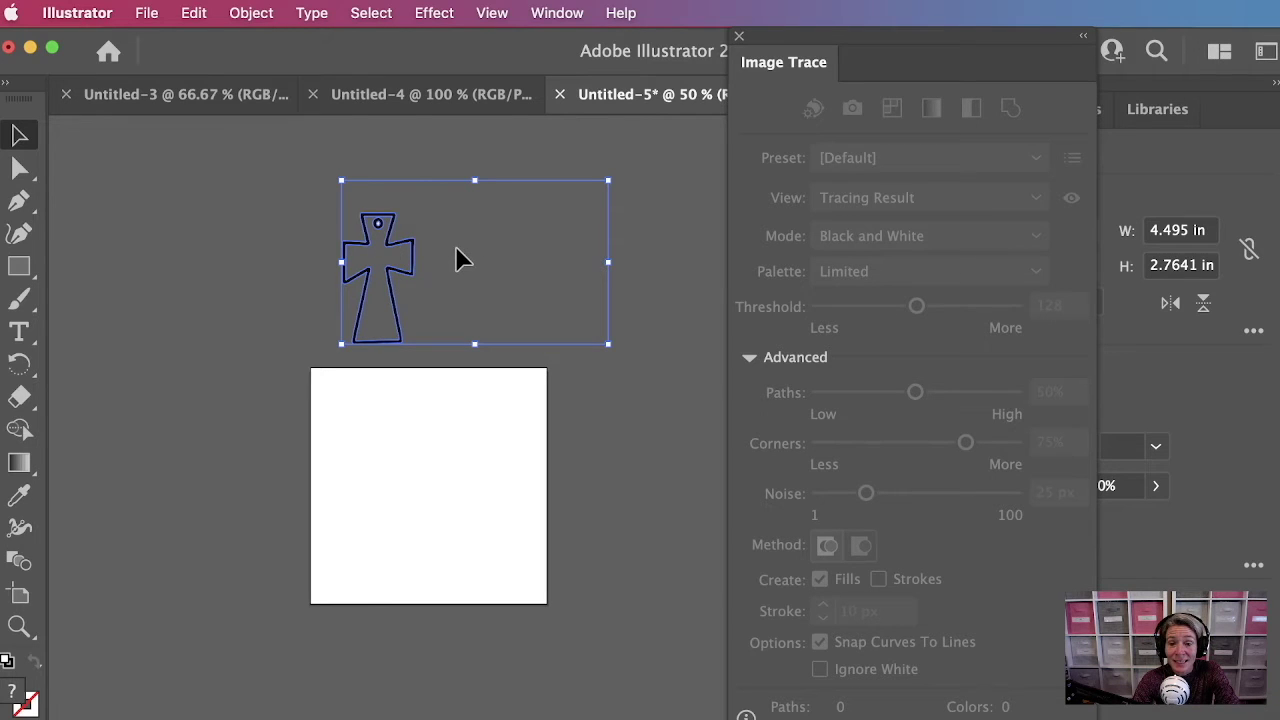
- Zoom to 100% and select the traced cross
left_click(390, 238)
key("super+equal")
key("super+equal")
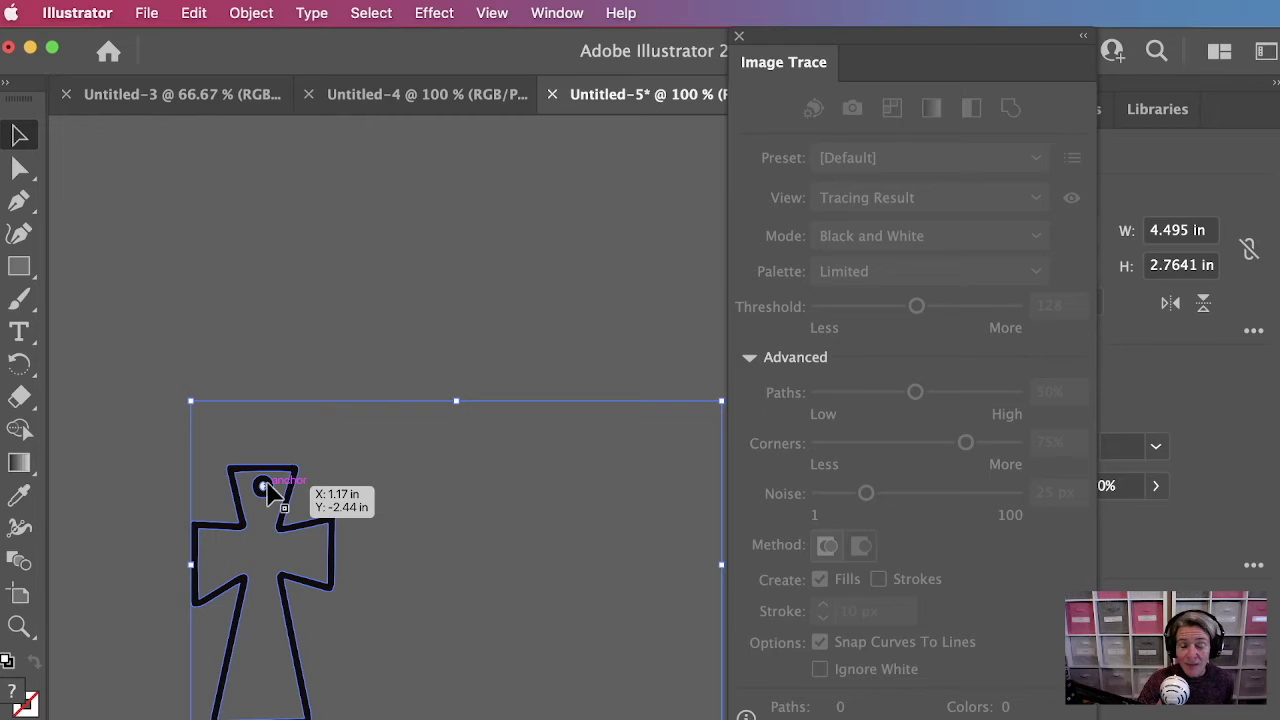
left_click(270, 322)
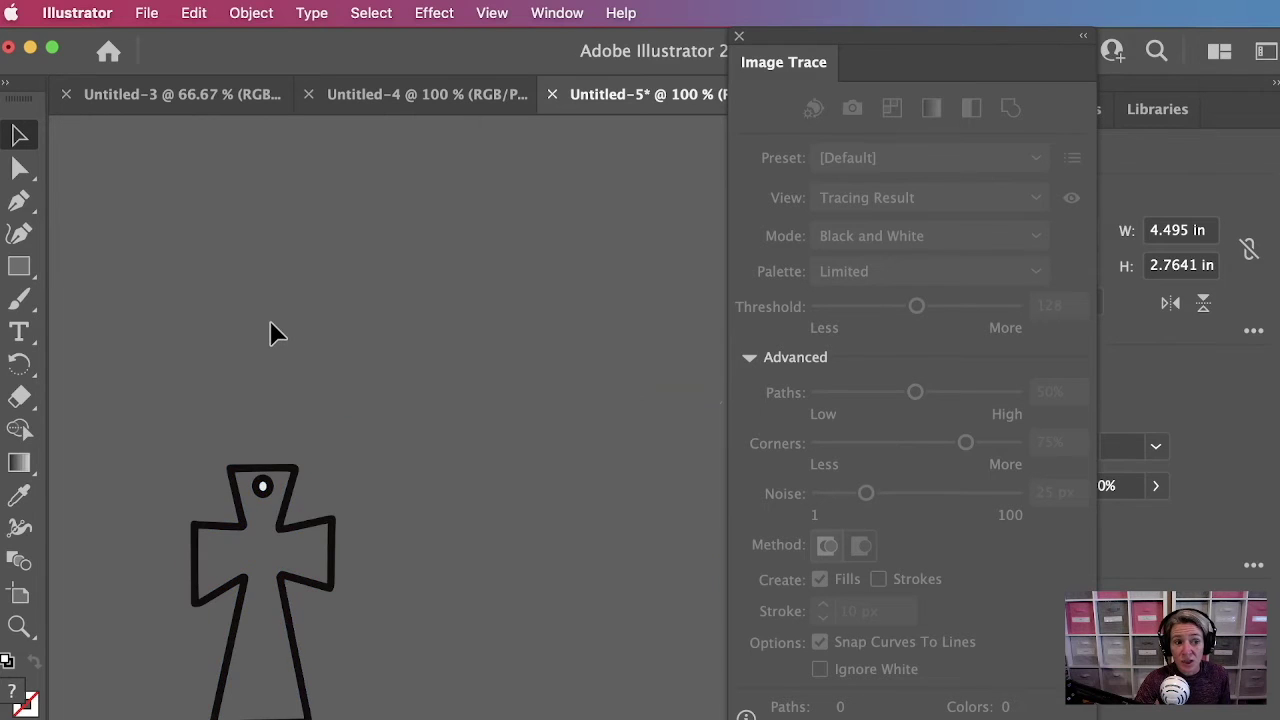
left_click(265, 497)
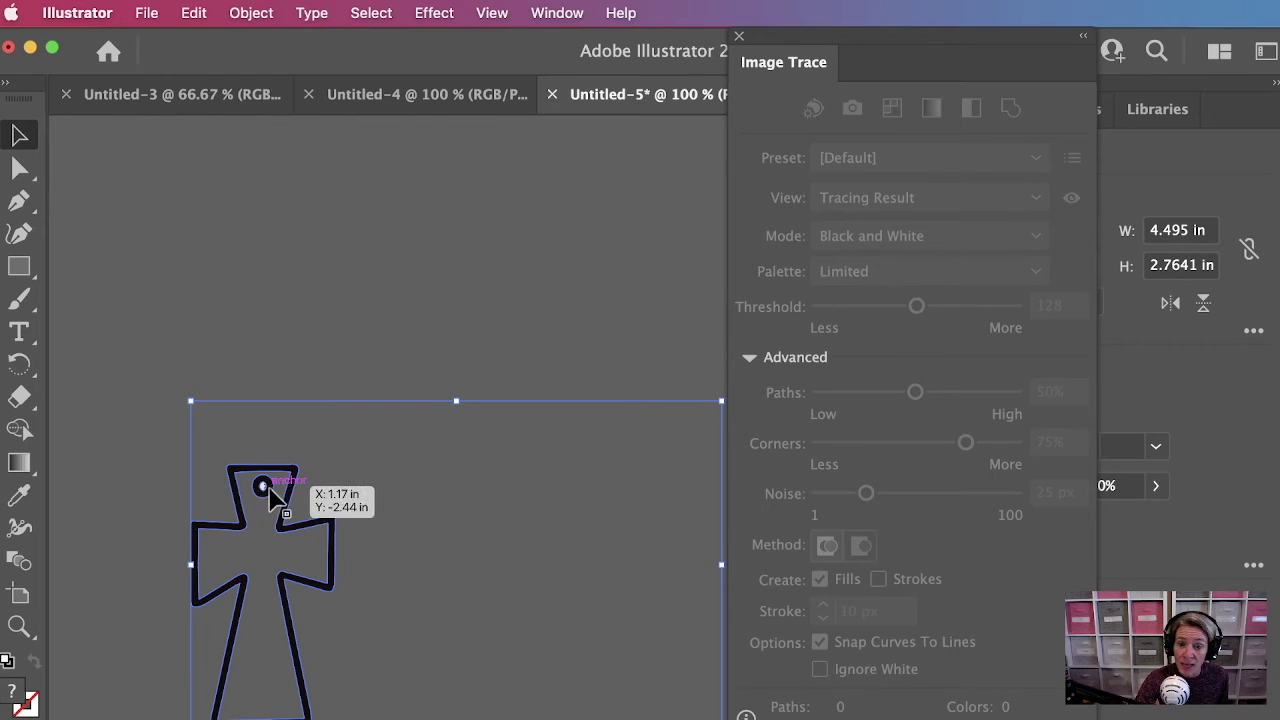
left_click(251, 400)
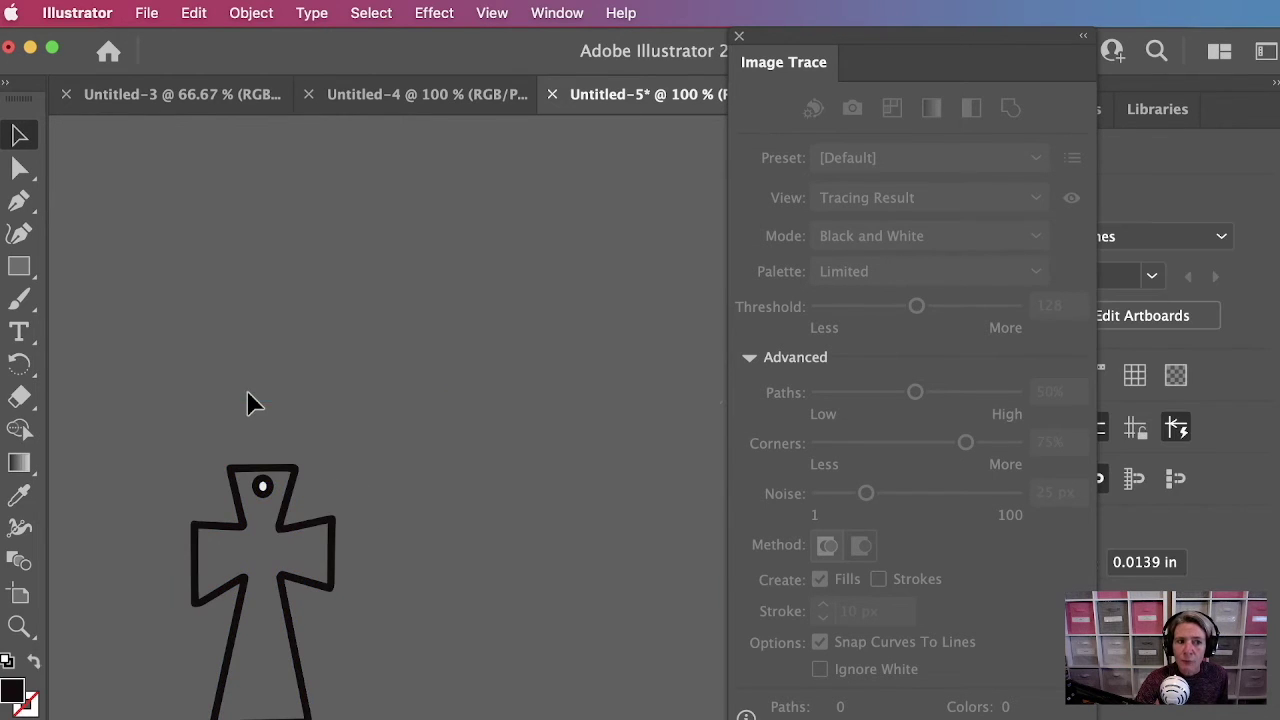
left_click(264, 498)
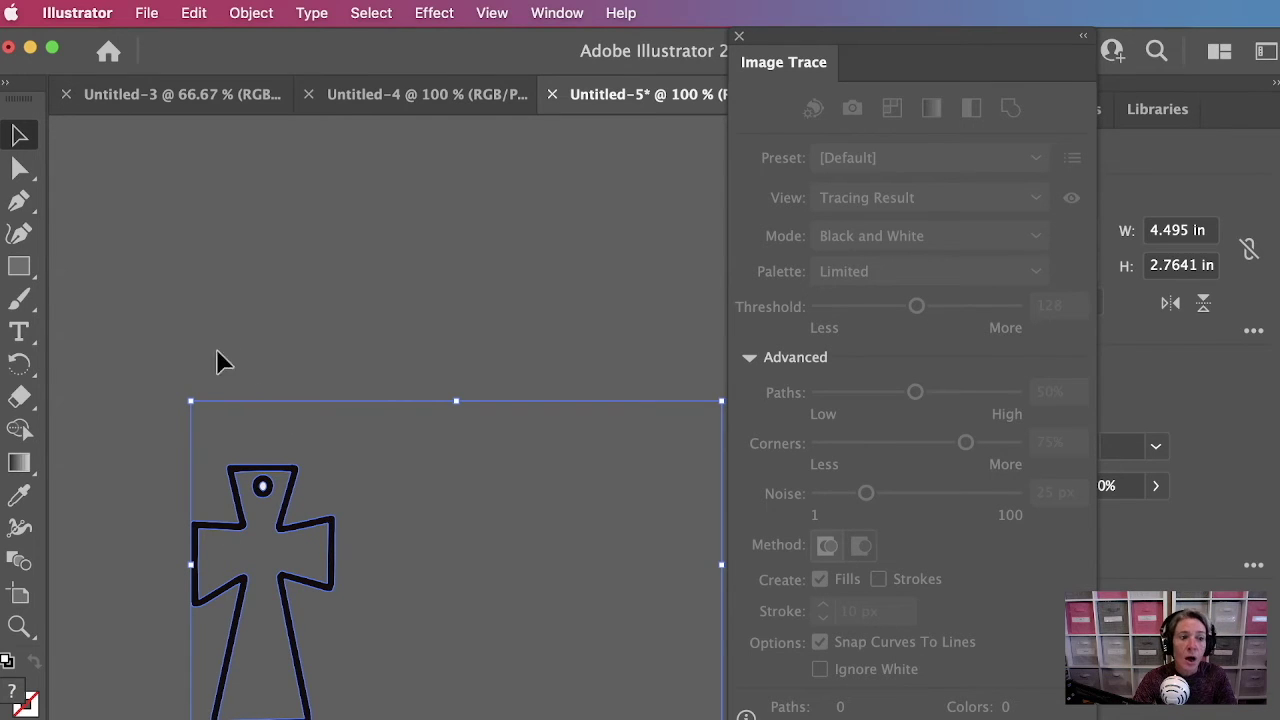
- Nudge the anchor at the top of the cross's hole slightly with Direct Selection
left_click(21, 170)
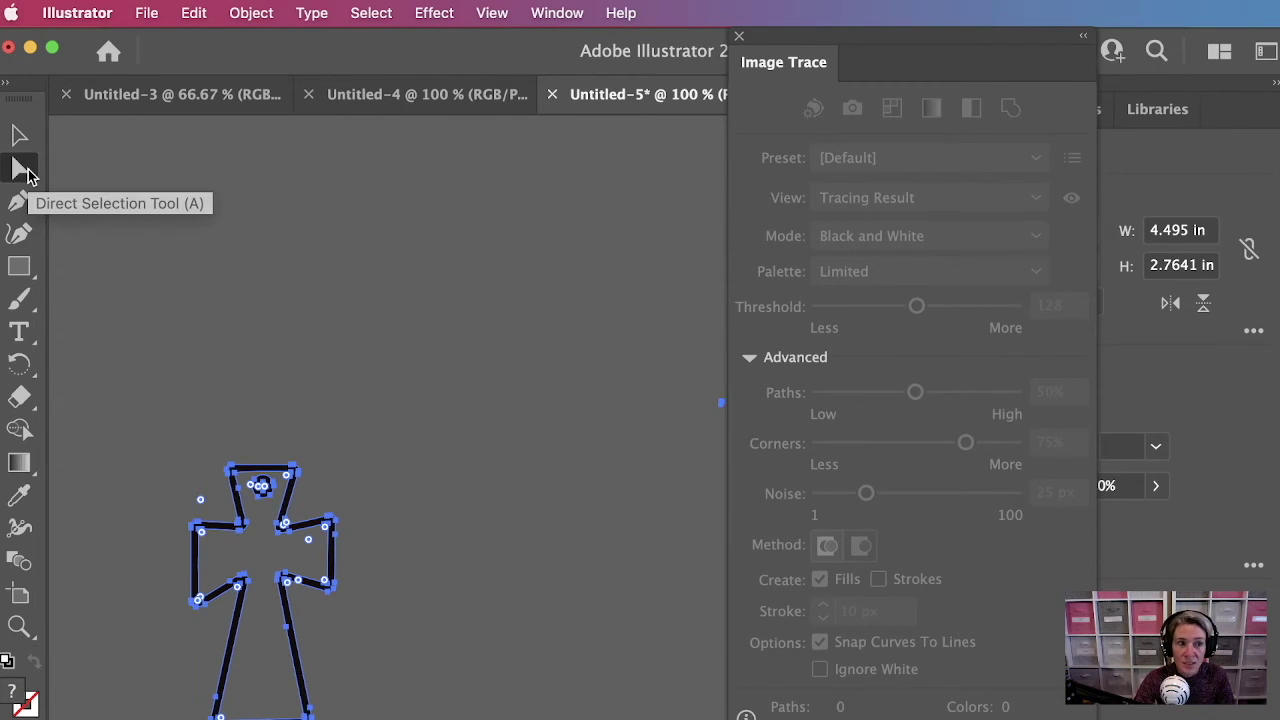
left_click(266, 425)
left_click(264, 488)
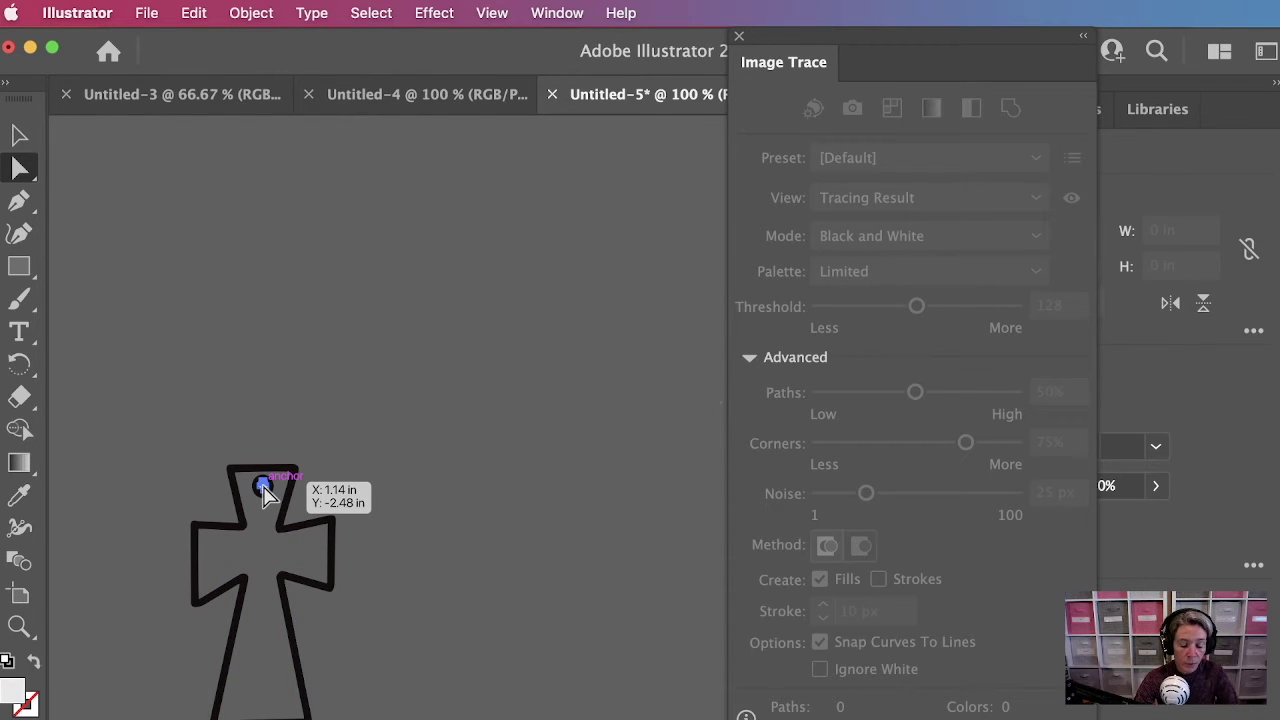
left_click_drag(264, 486, 266, 490)
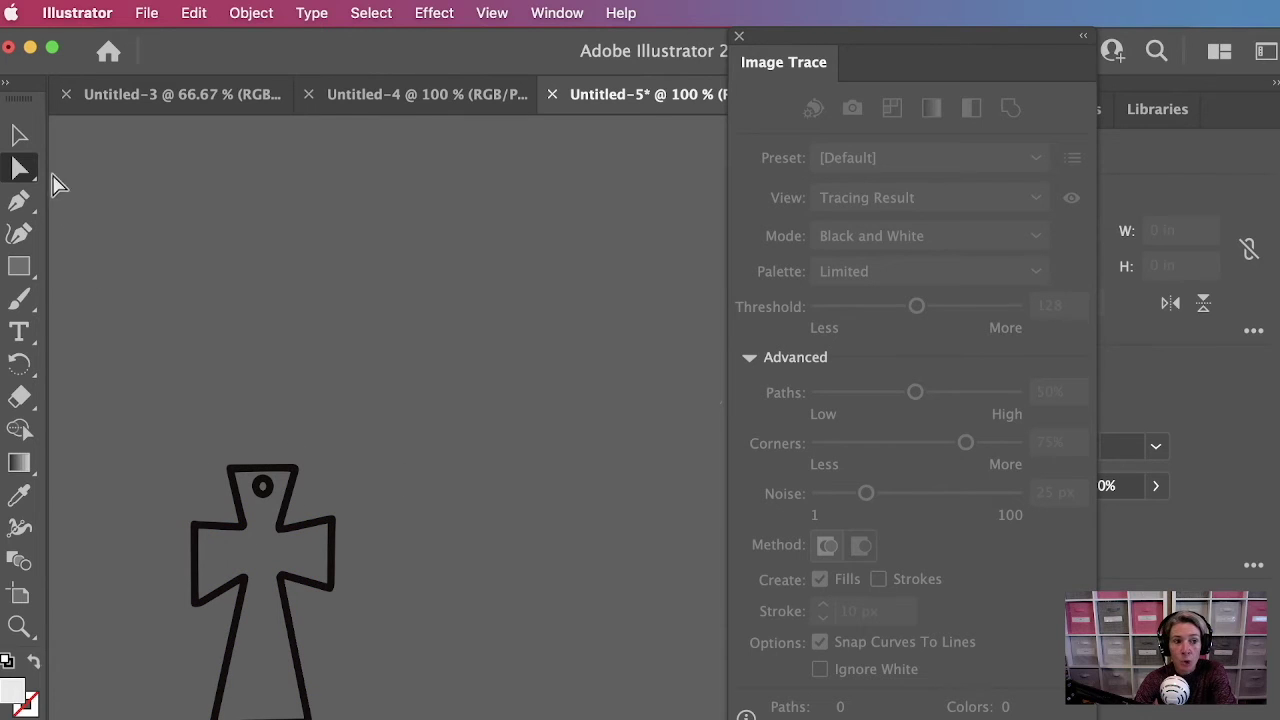
left_click(19, 139)
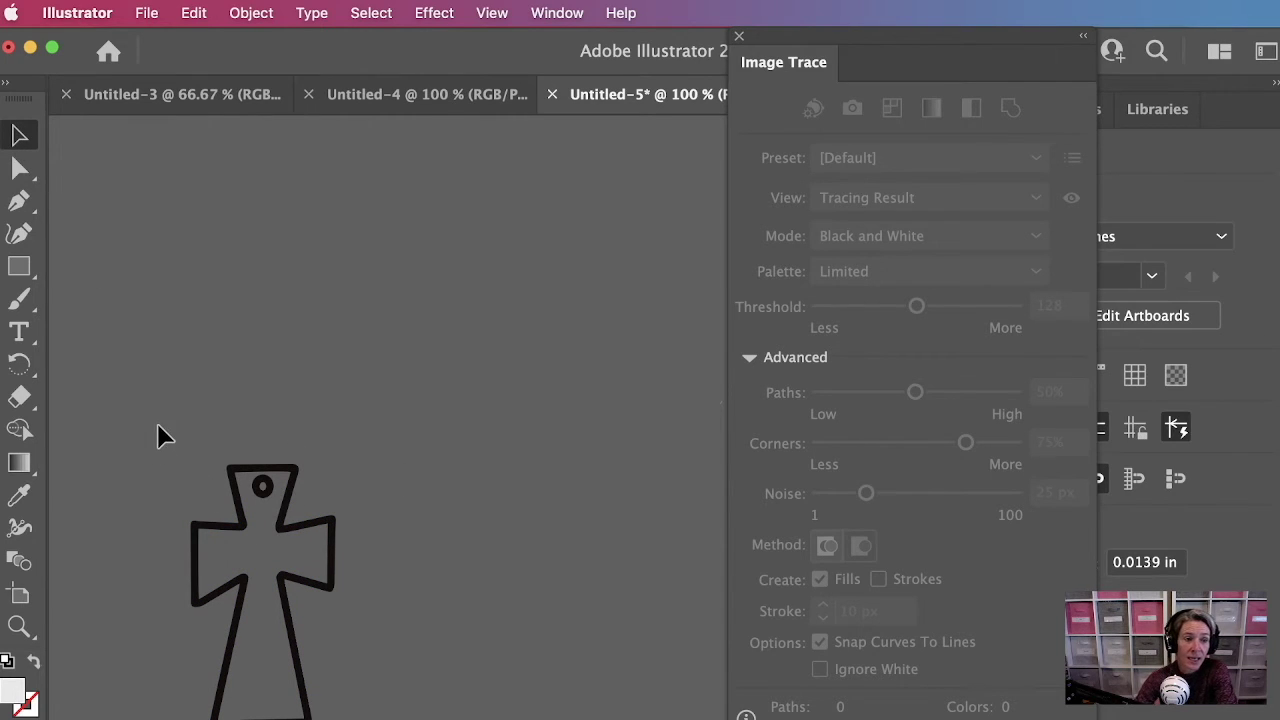
- Move the traced cross down onto the white artboard
left_click(248, 628)
left_click_drag(248, 628, 386, 719)
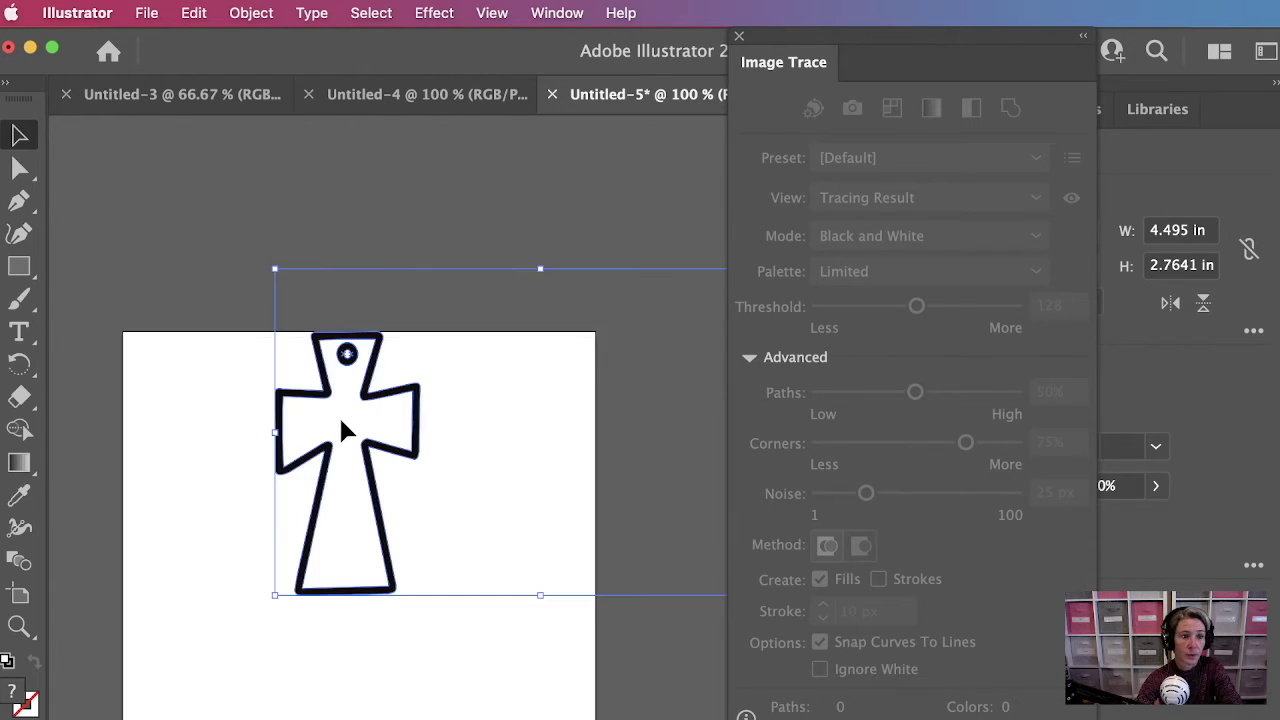
left_click_drag(337, 429, 301, 509)
left_click(348, 150)
- Pull the cross's top-right anchor outward, then undo it to keep 1.0975 × 2.1065 in
key("a")
left_click(341, 502)
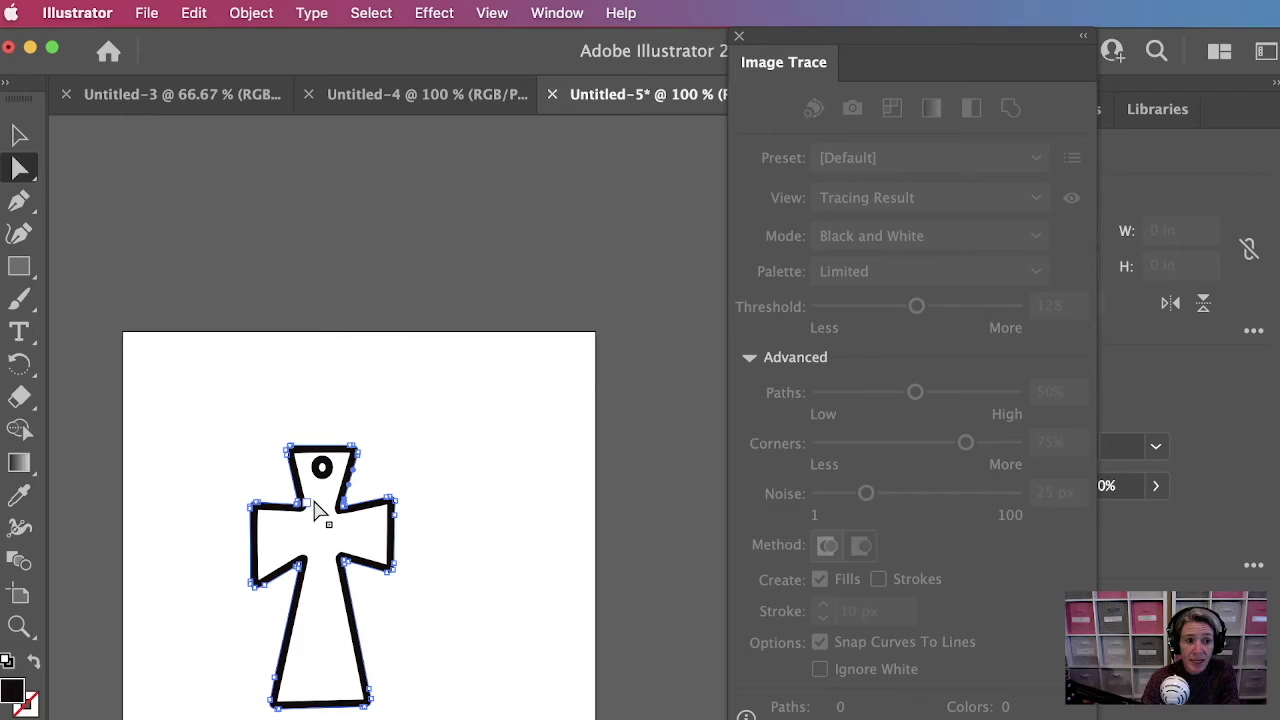
left_click(334, 455)
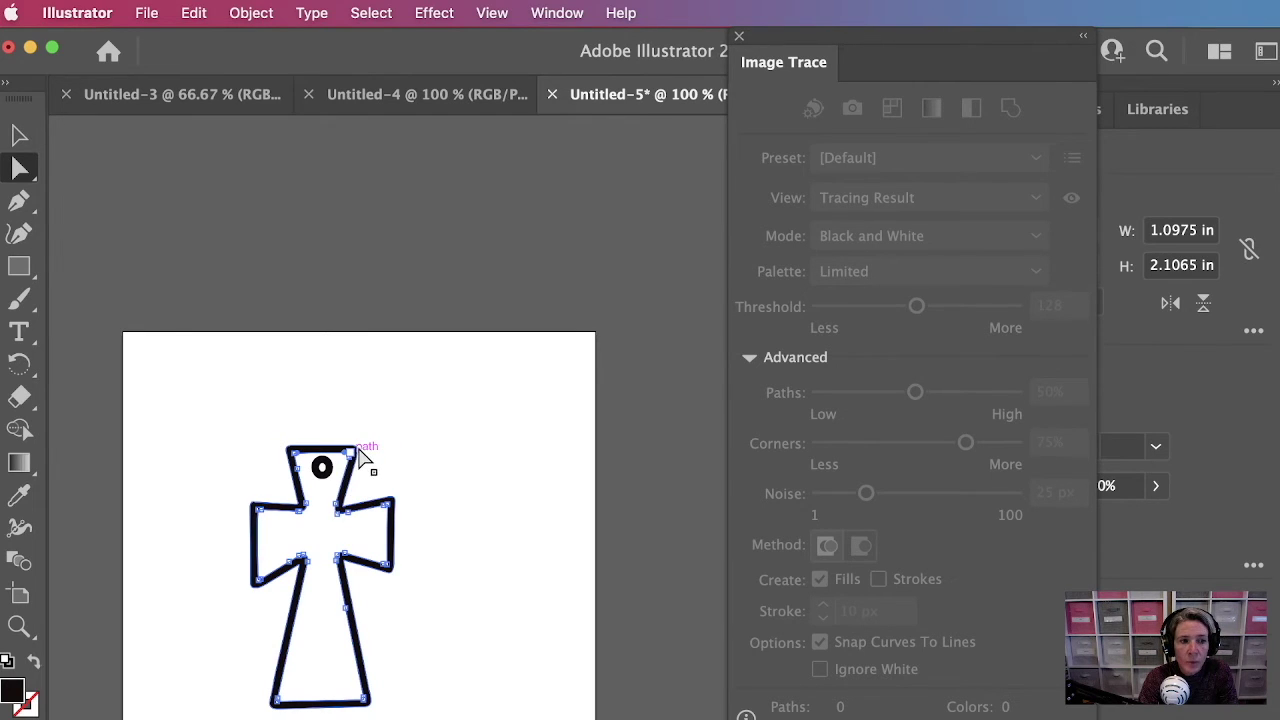
left_click_drag(360, 452, 366, 458)
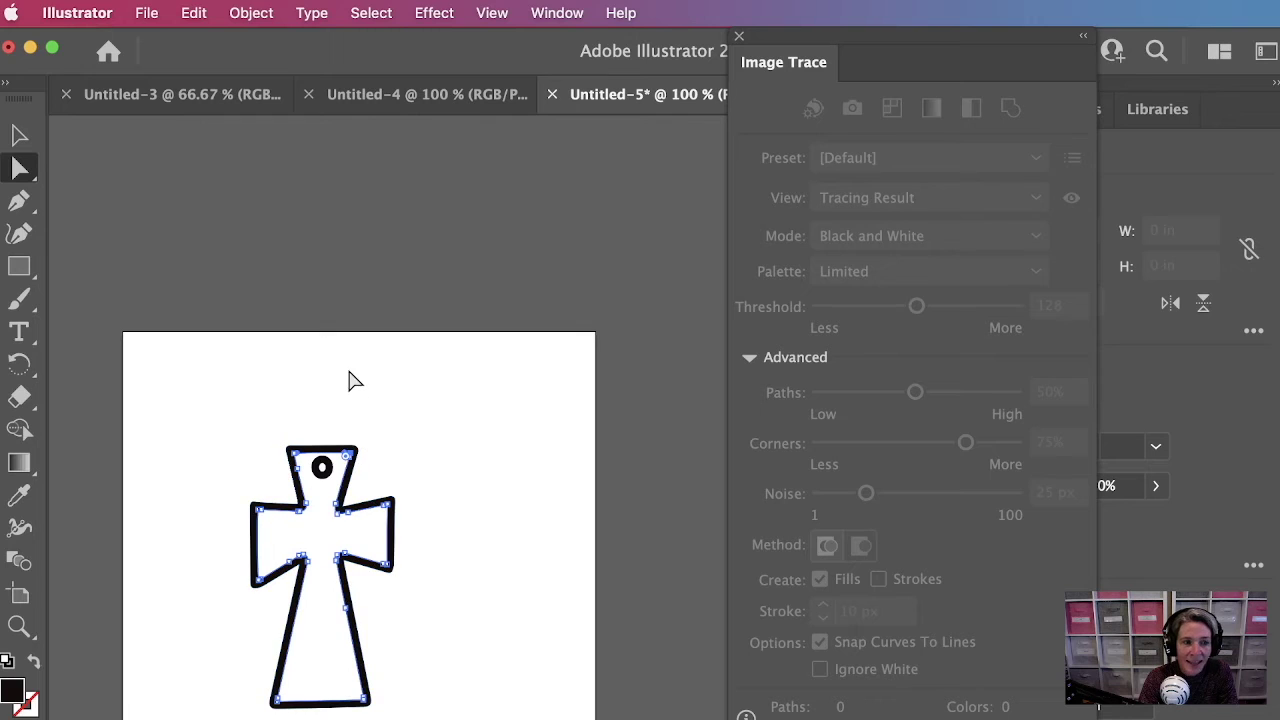
left_click(323, 453)
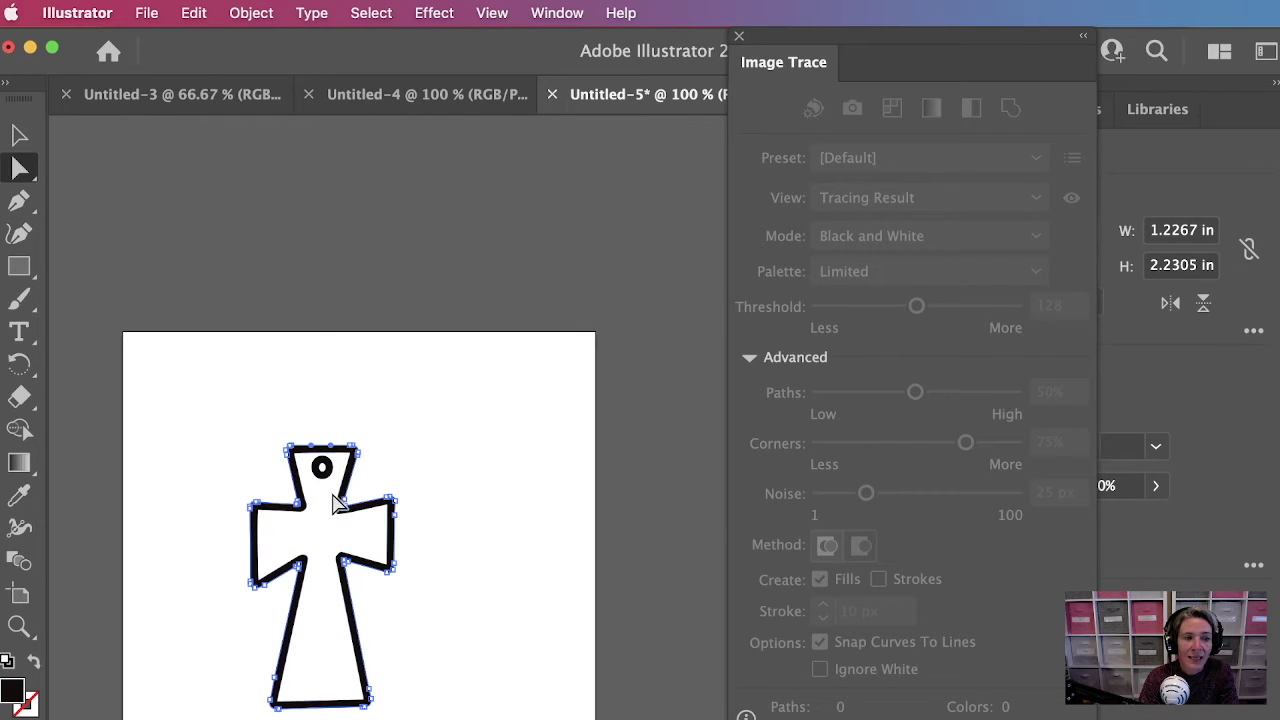
key("ctrl+z")
key("ctrl+z")
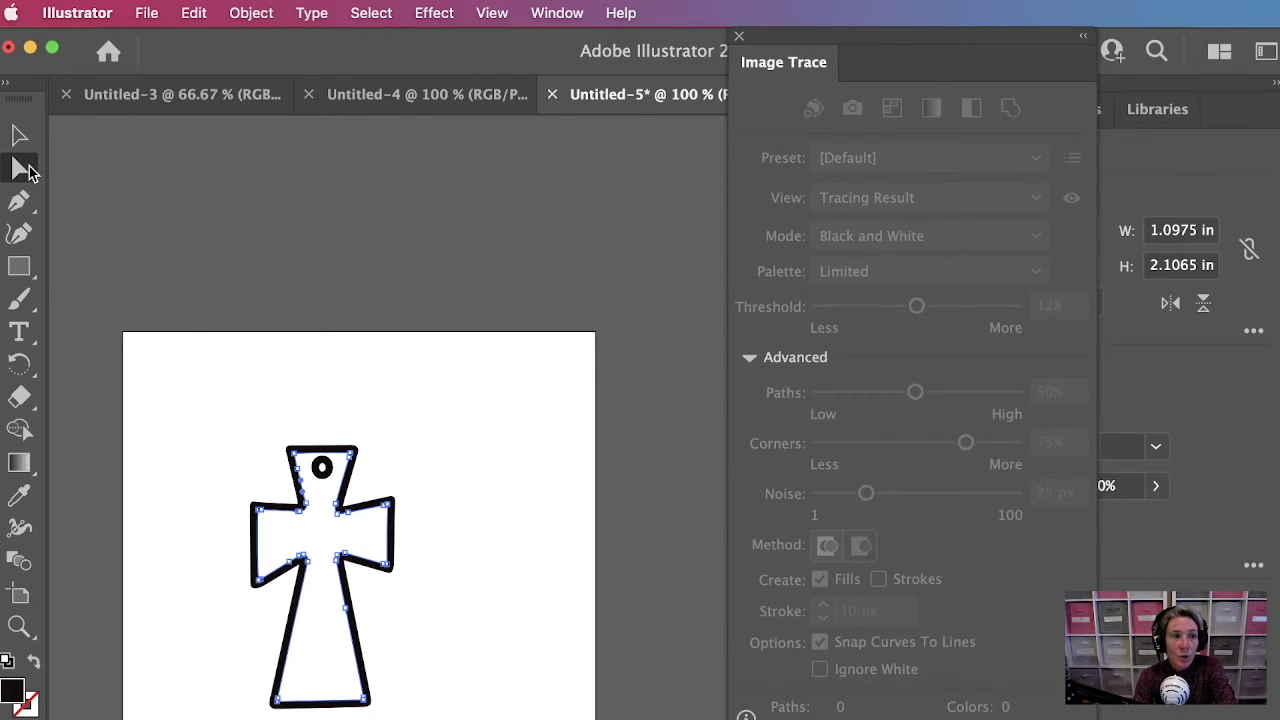
- Remove the cross's inner outline so it becomes one solid black shape
left_click_drag(320, 535, 309, 524)
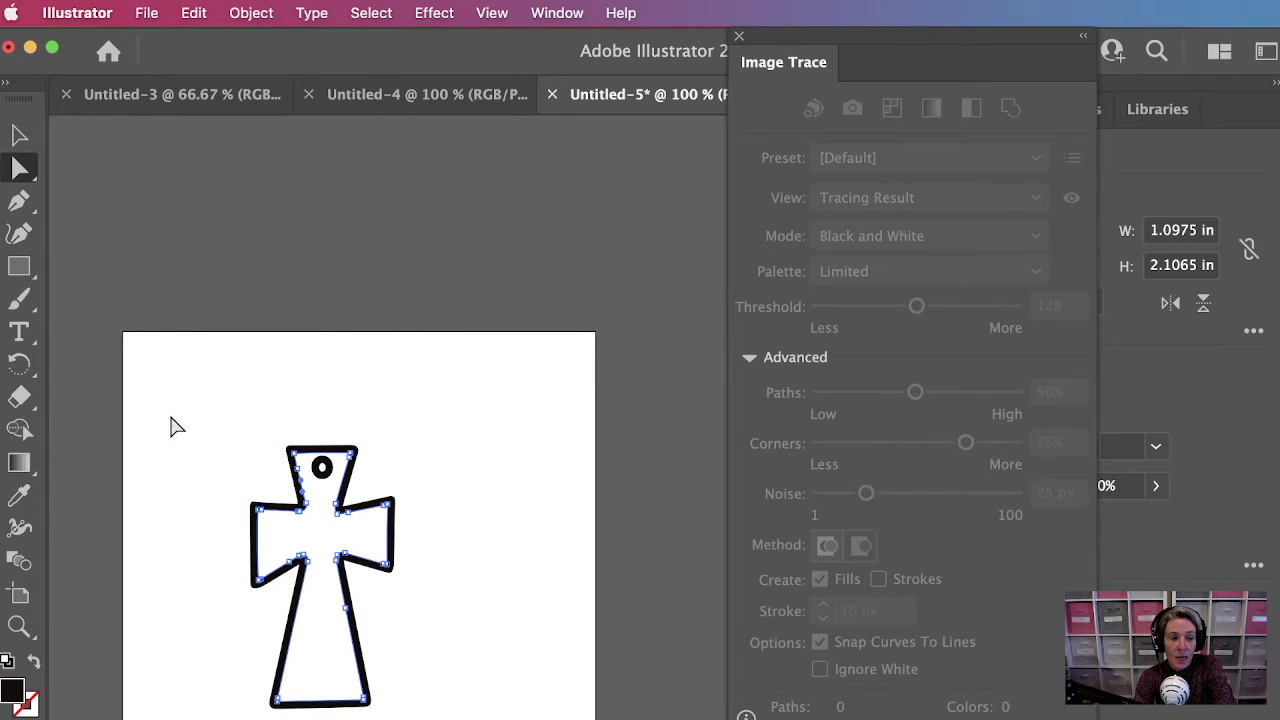
left_click(289, 522)
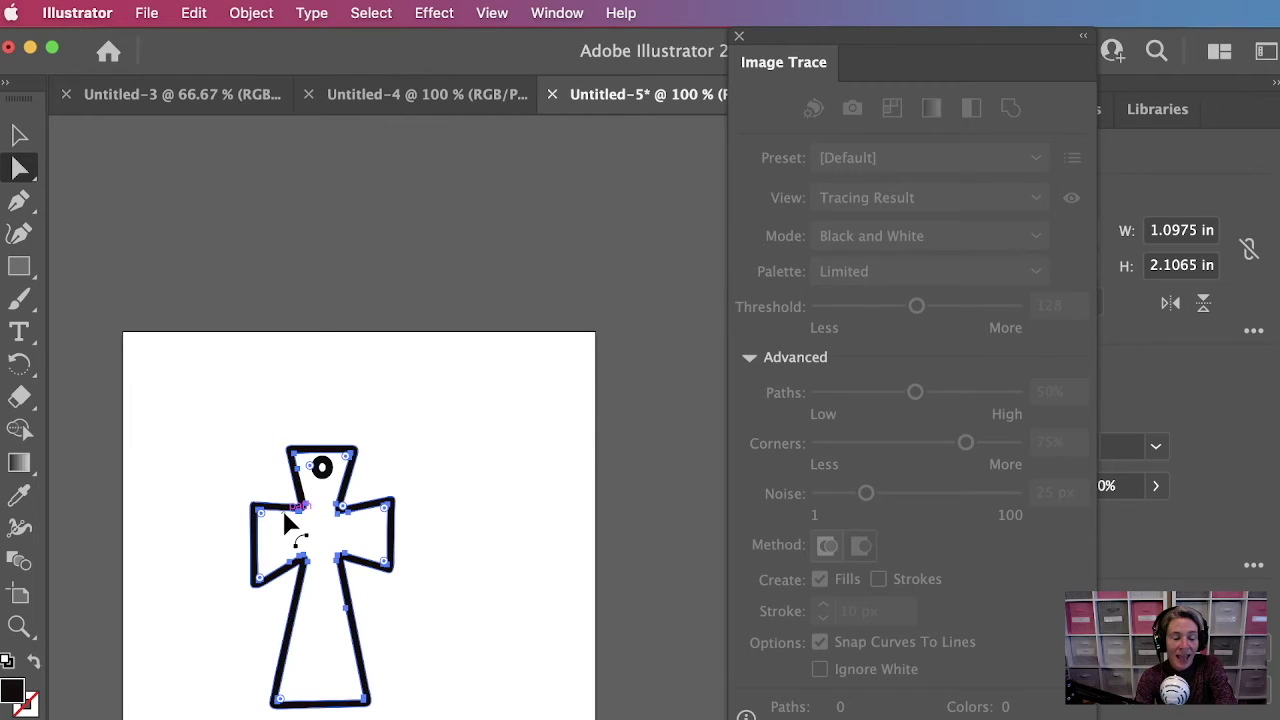
left_click(287, 522)
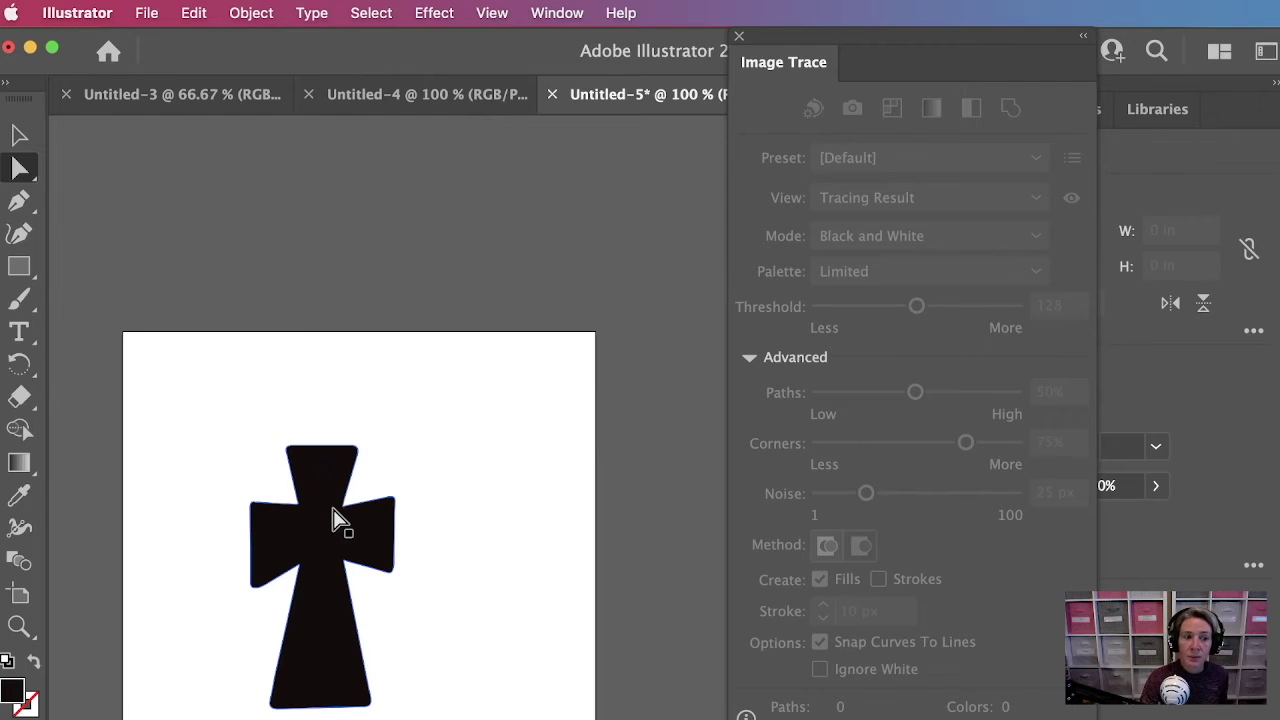
- Move the cross to the right, apart from the small ring
left_click(331, 501)
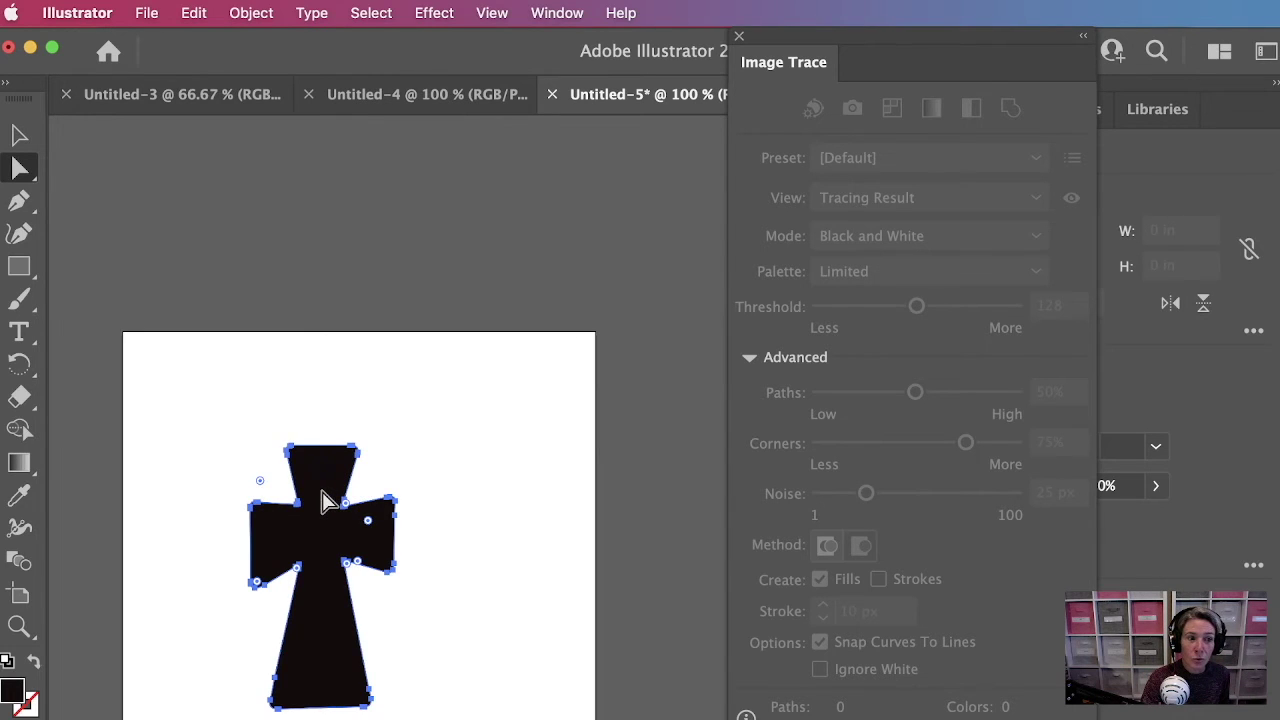
left_click_drag(323, 500, 458, 491)
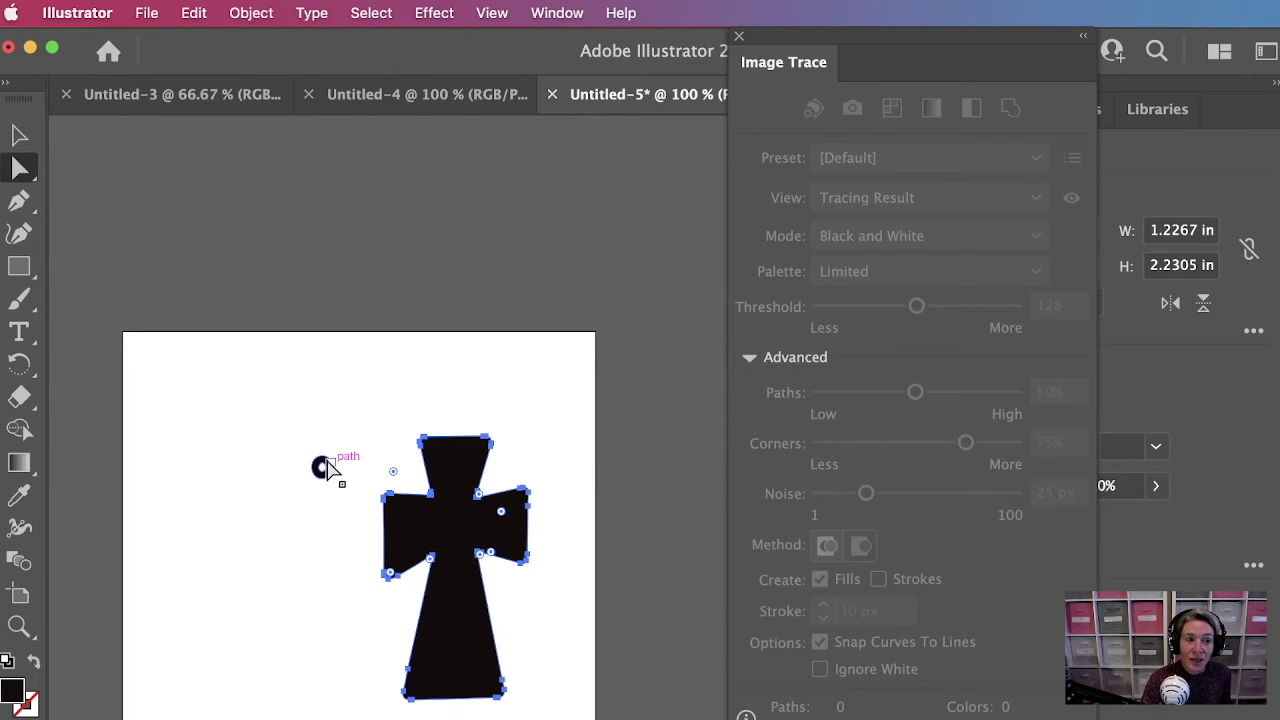
left_click(324, 467)
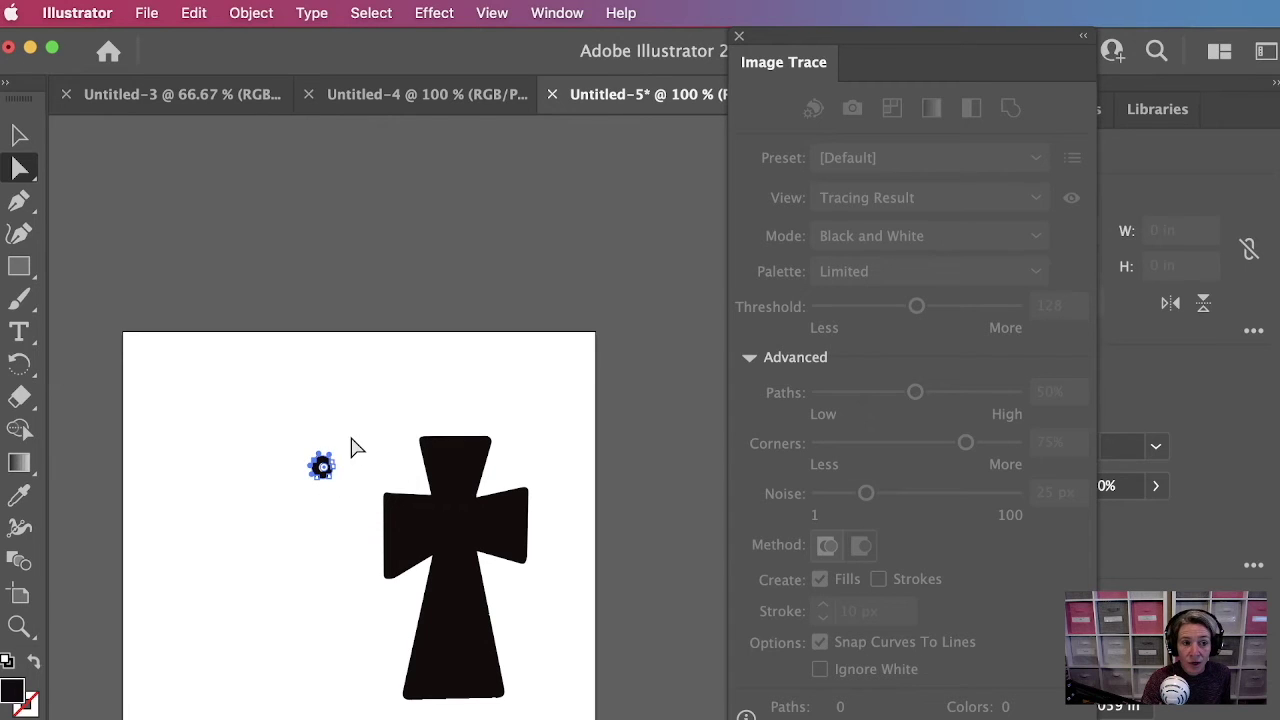
left_click(350, 445)
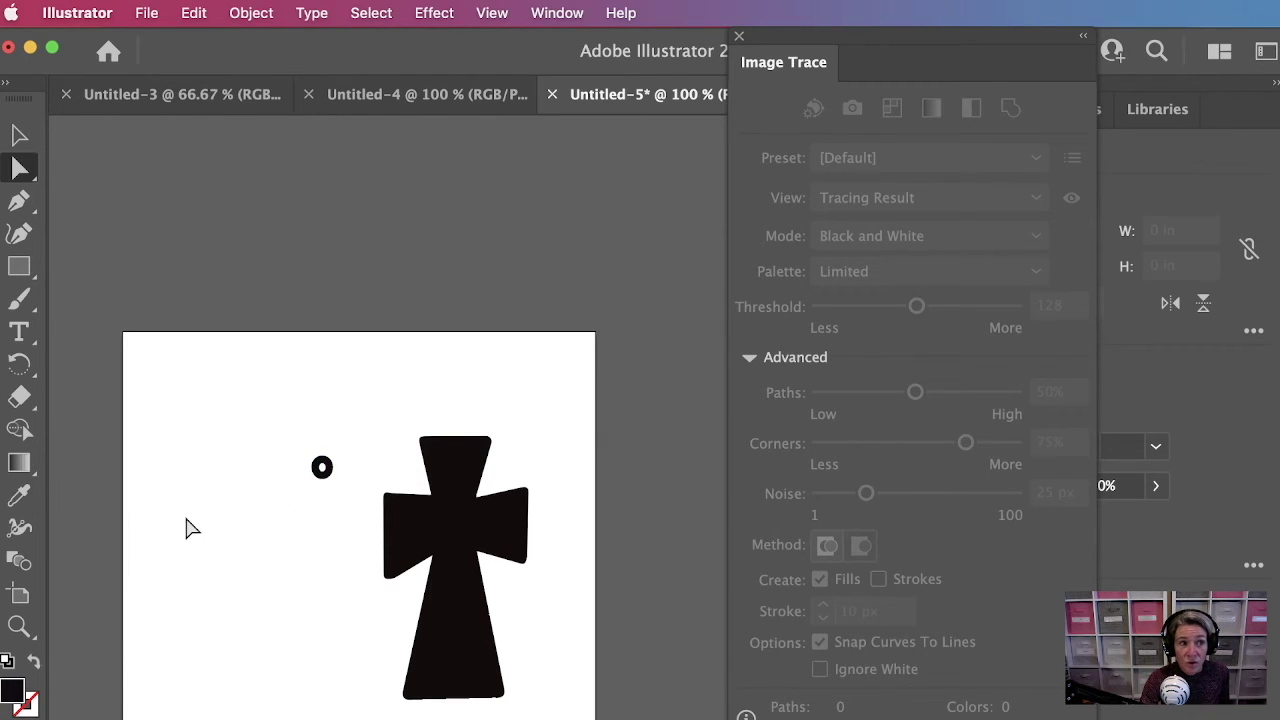
- Fill the small ring pink through the Color Picker, then zoom in on it
left_click_drag(321, 467, 260, 481)
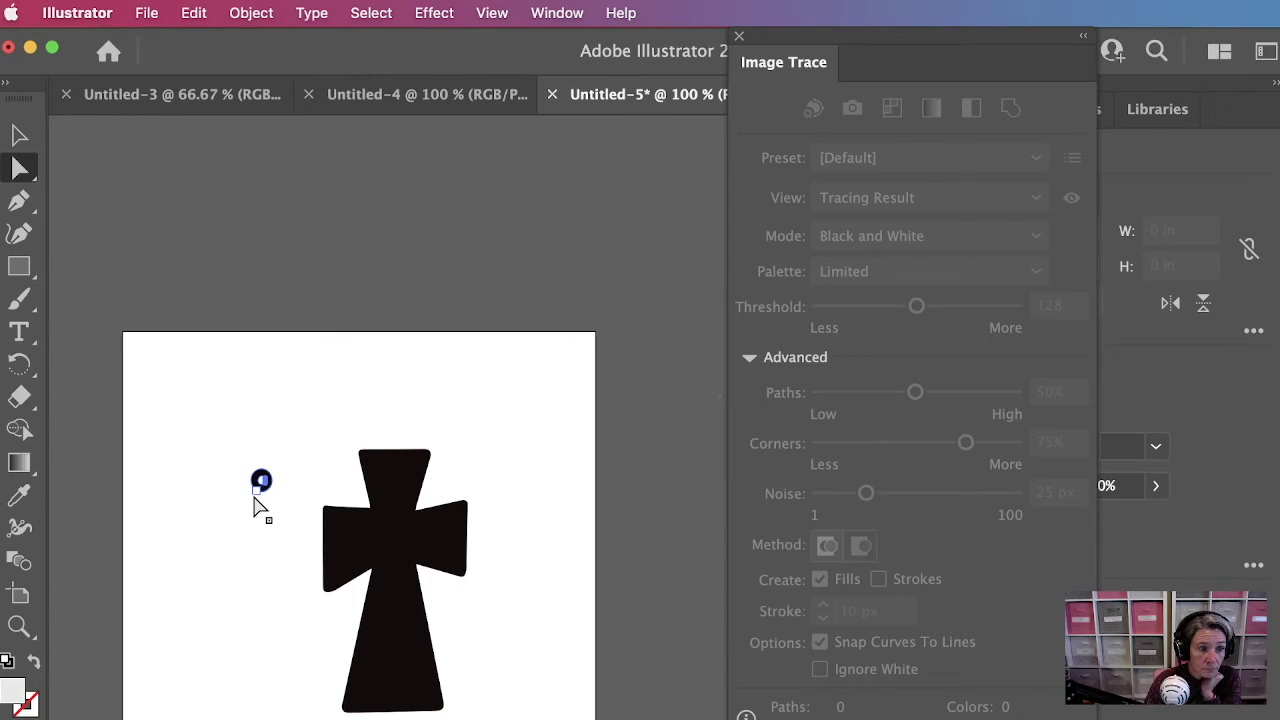
left_click(257, 488)
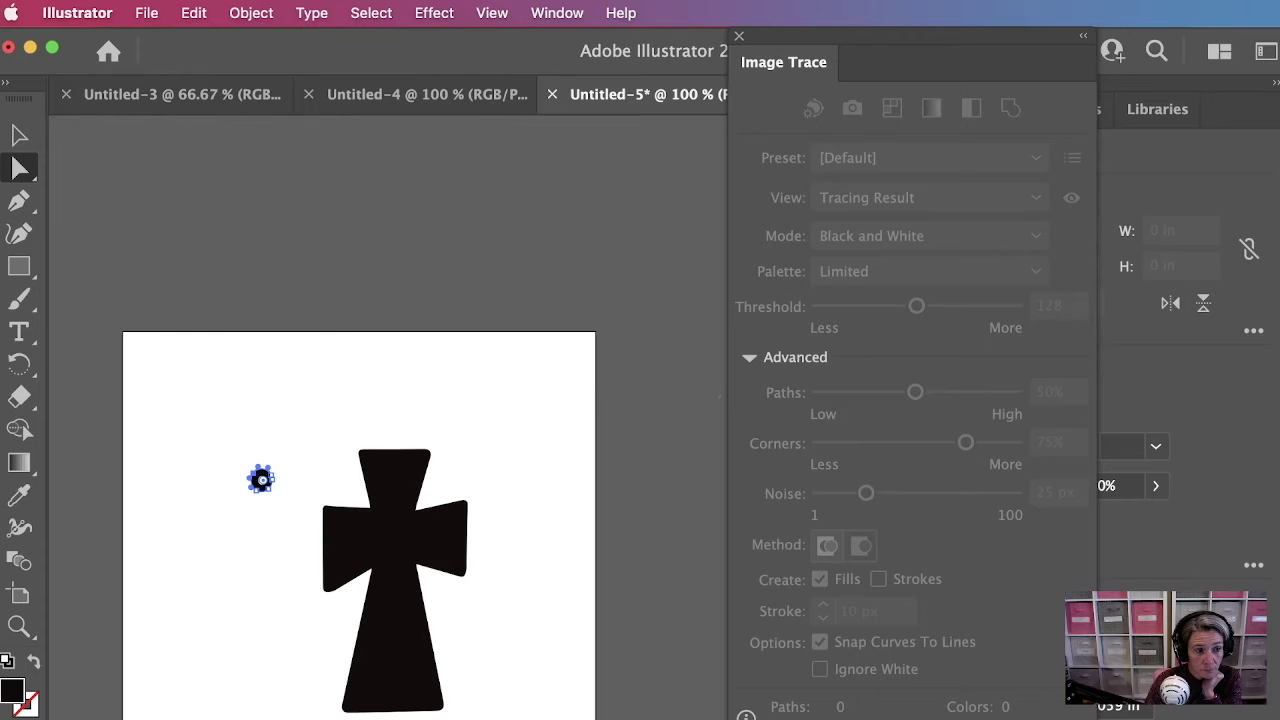
double_click(12, 690)
left_click(476, 597)
left_click(874, 583)
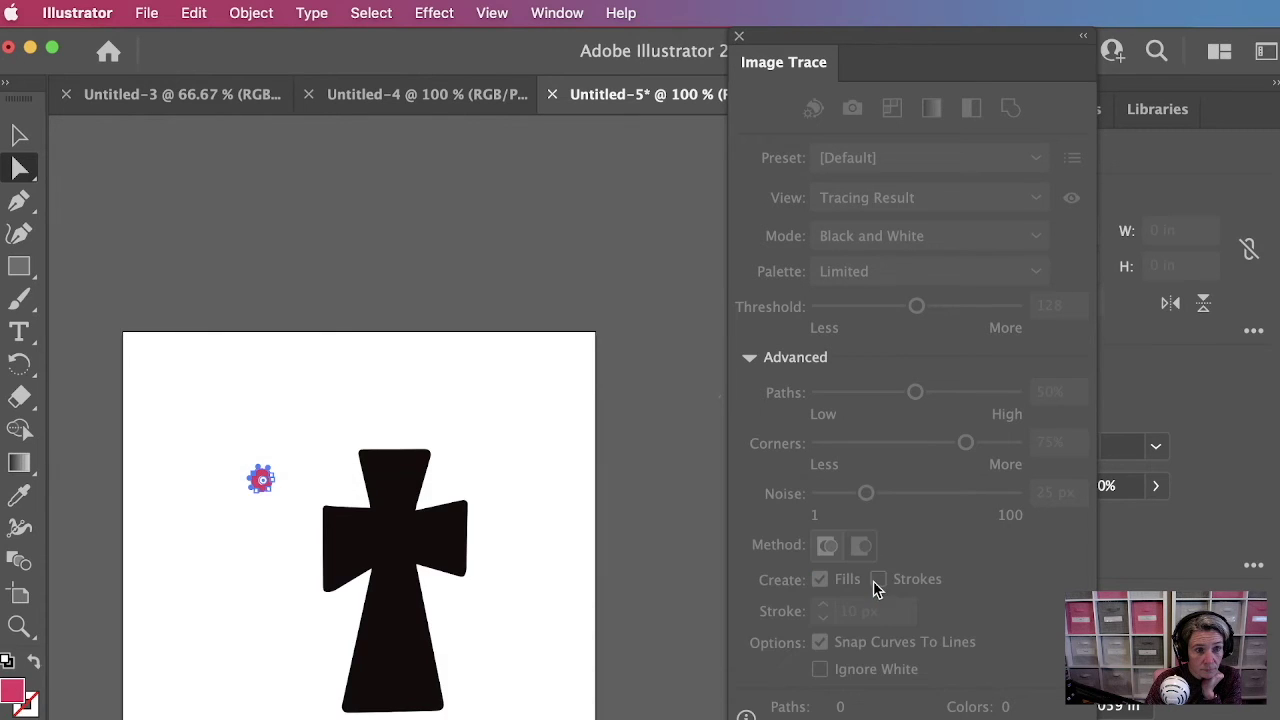
left_click(268, 490)
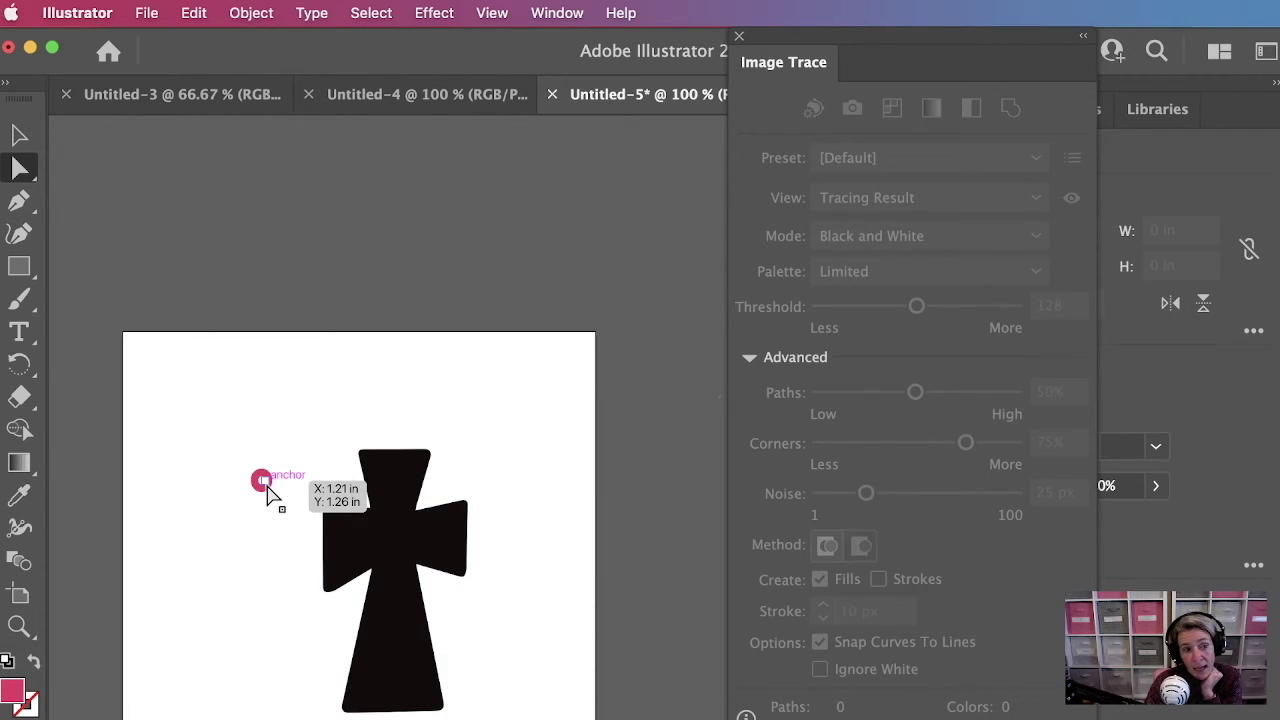
left_click(312, 450)
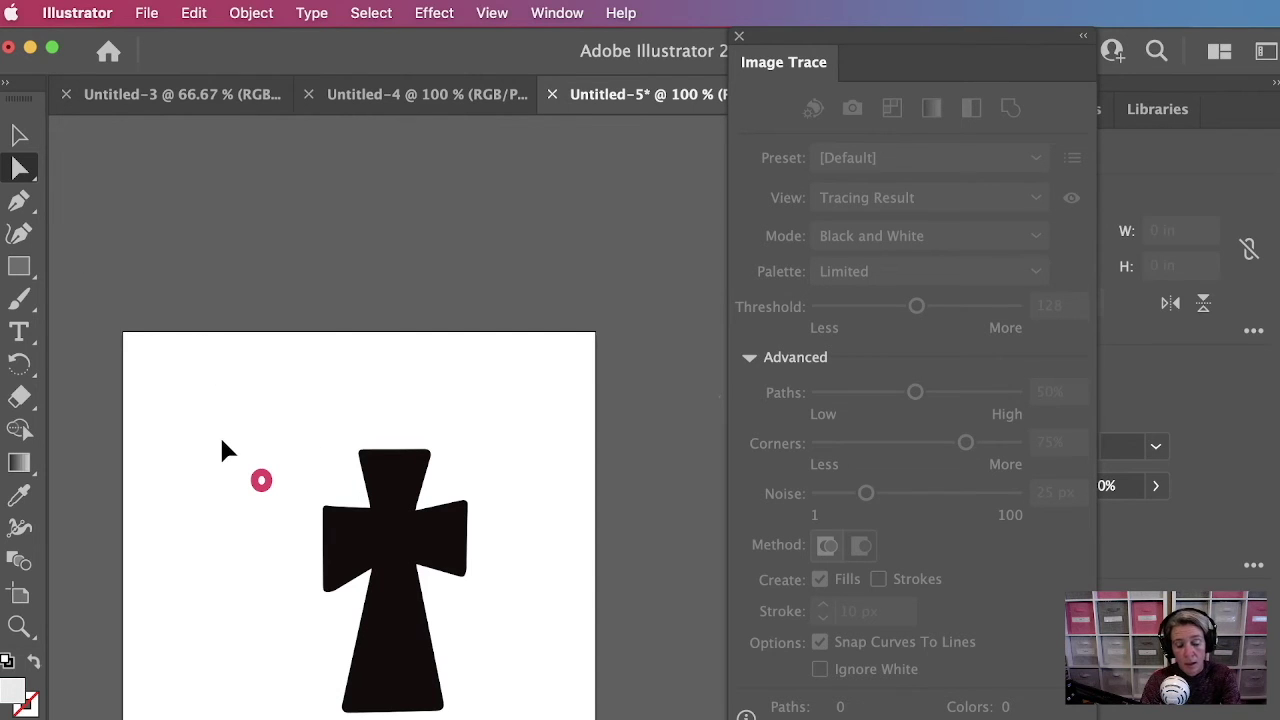
key("super+equal")
key("super+equal")
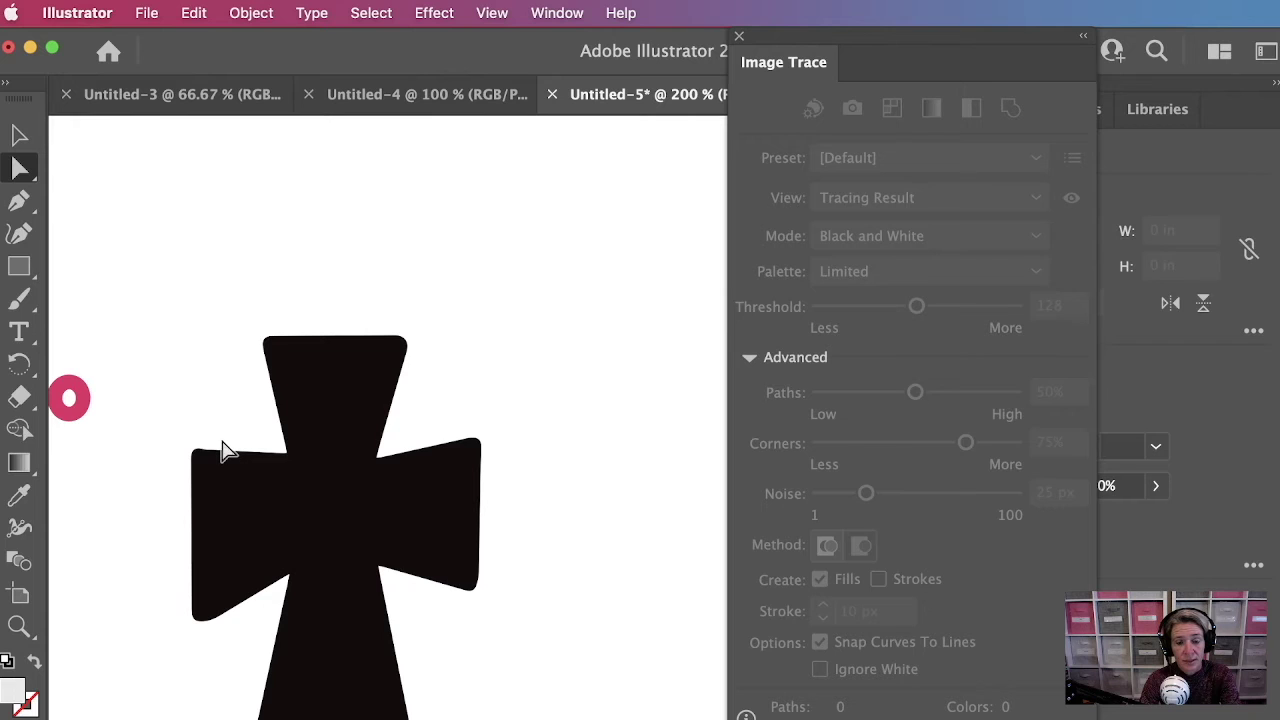
- Delete the pink ring's inner hole and shrink the solid pink dot to about 0.09 in
left_click_drag(123, 429, 334, 423)
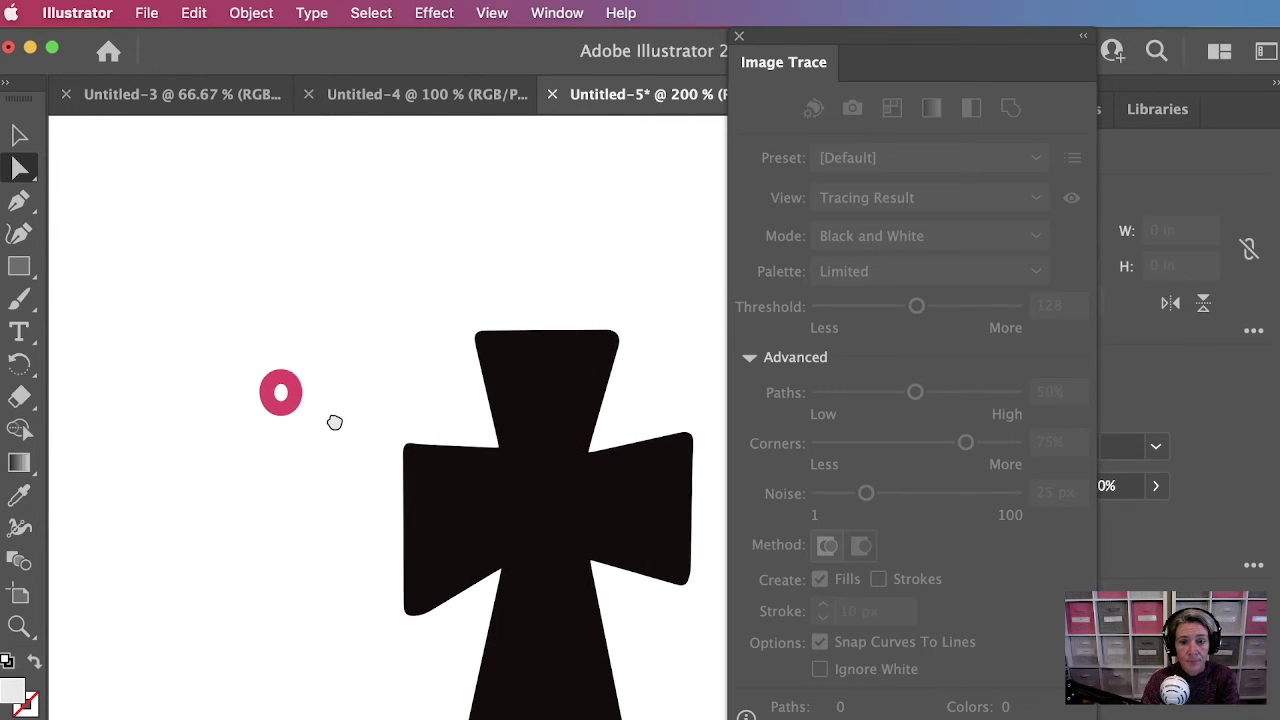
left_click(284, 396)
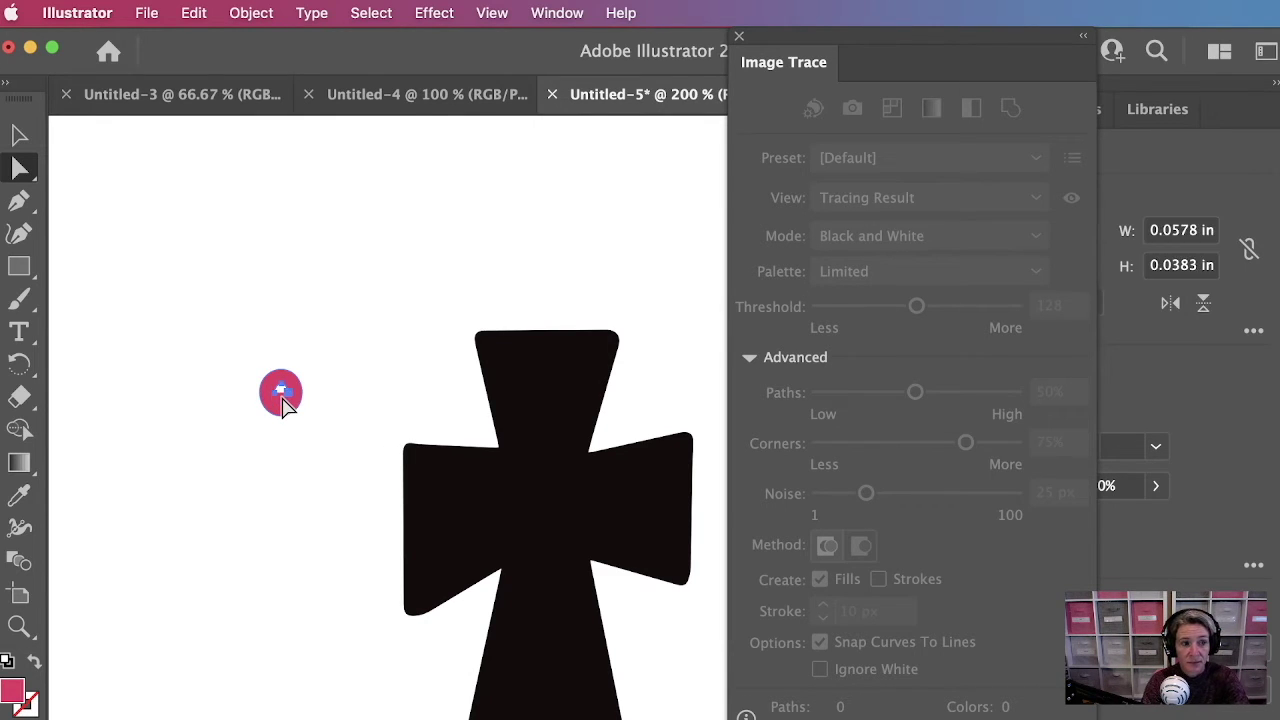
key("super+shift+a")
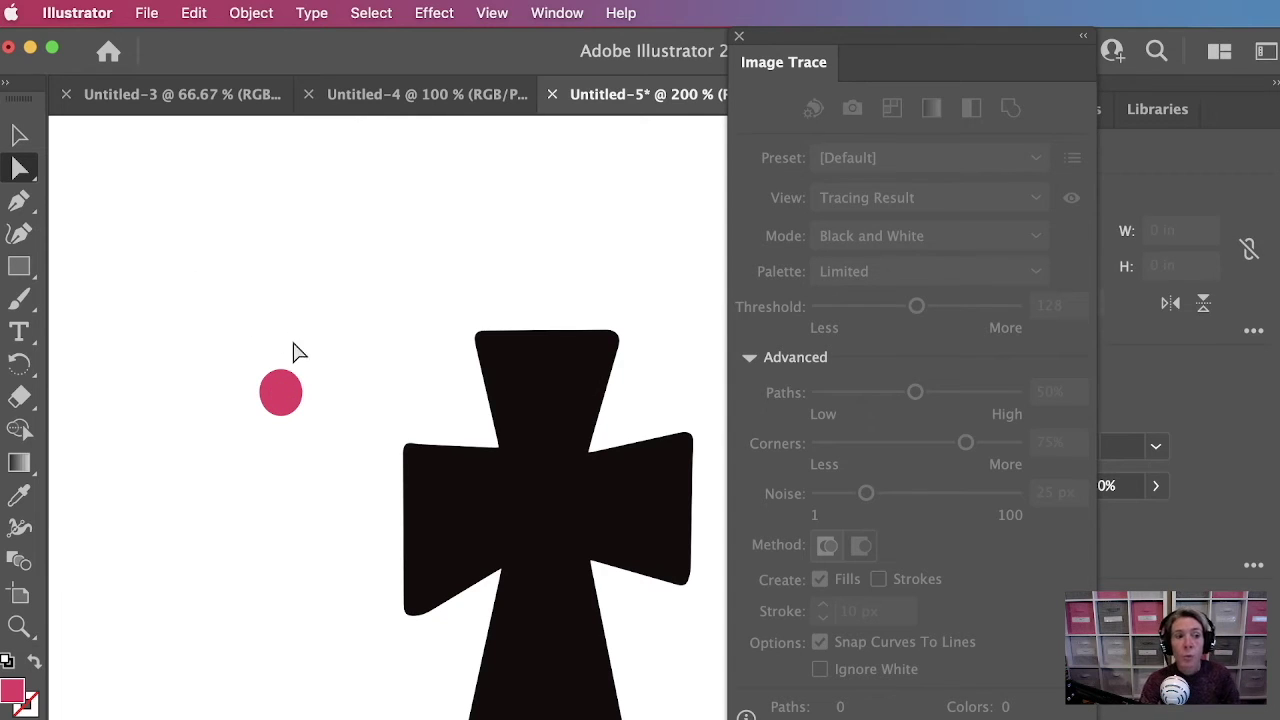
left_click(290, 382)
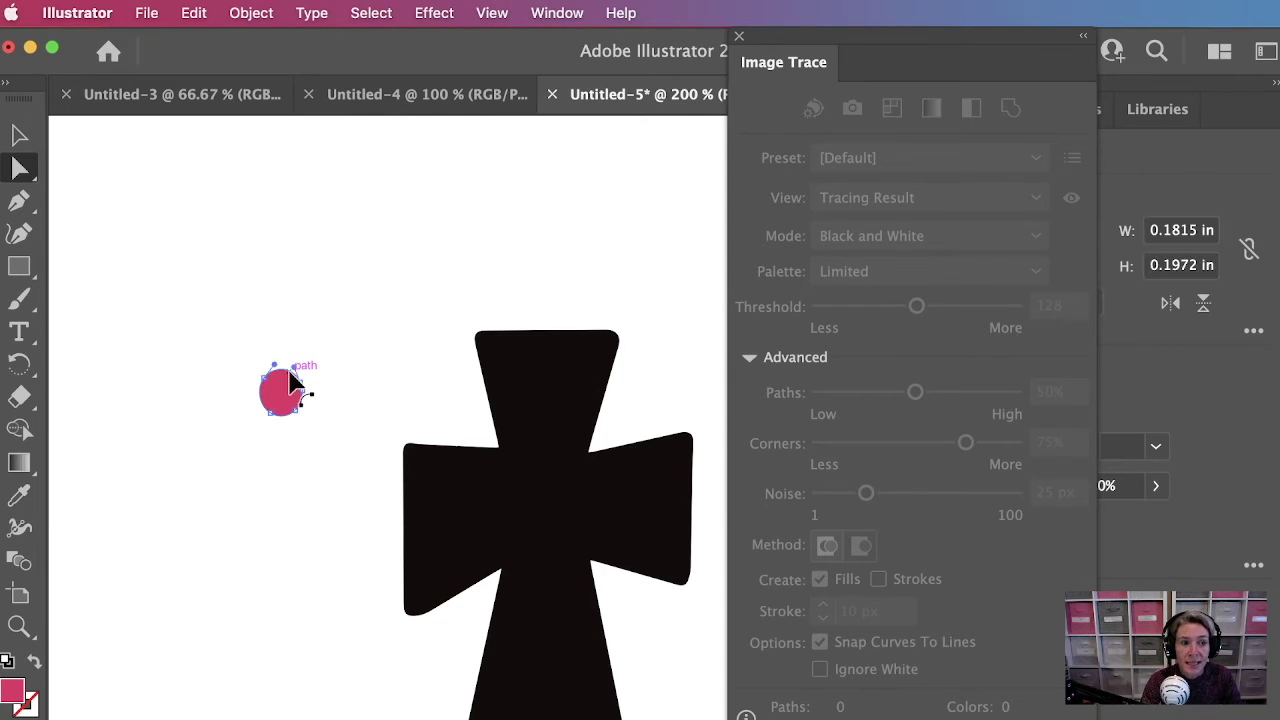
left_click(20, 134)
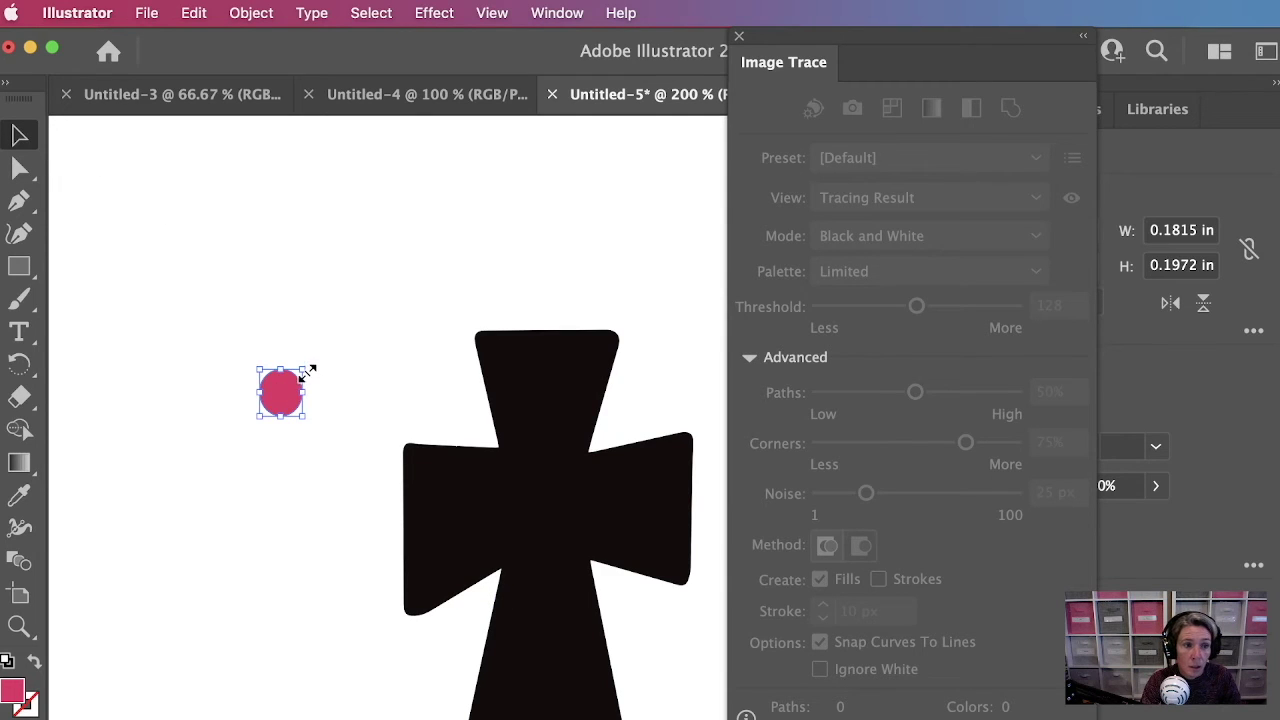
left_click_drag(303, 369, 214, 414)
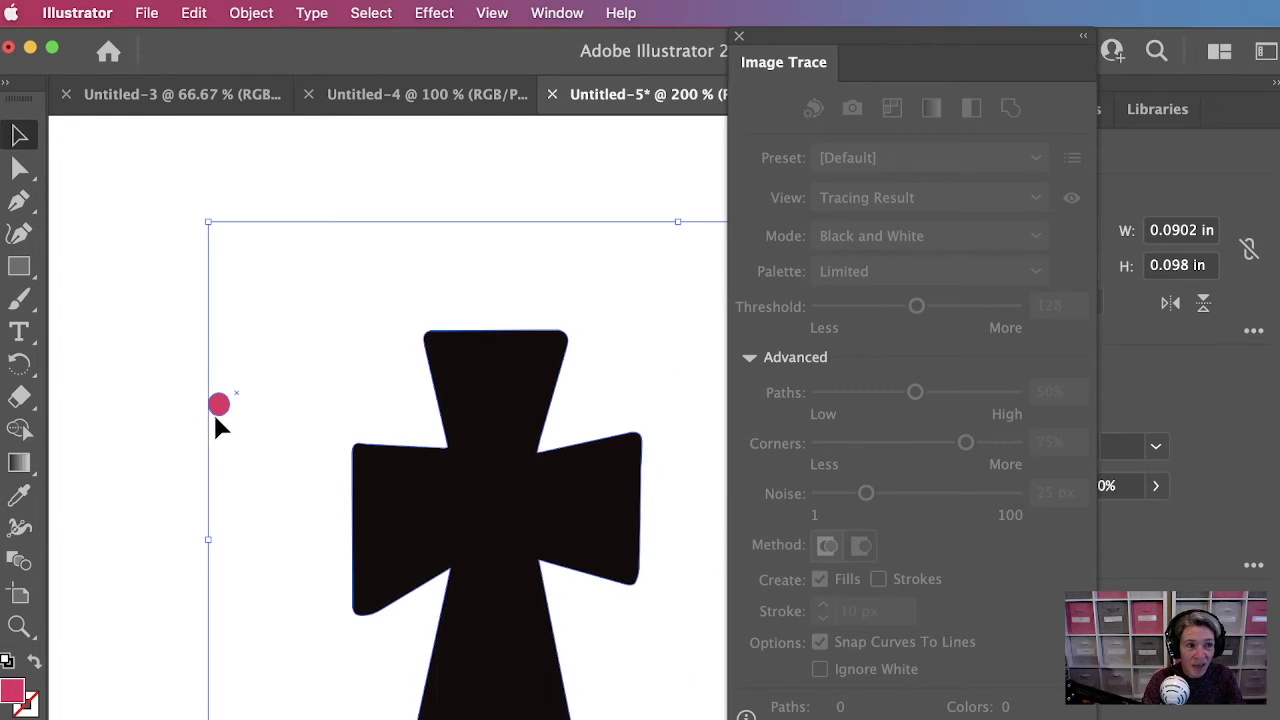
- Position the cross so the pink dot sits near its top as the earring hole
key("a")
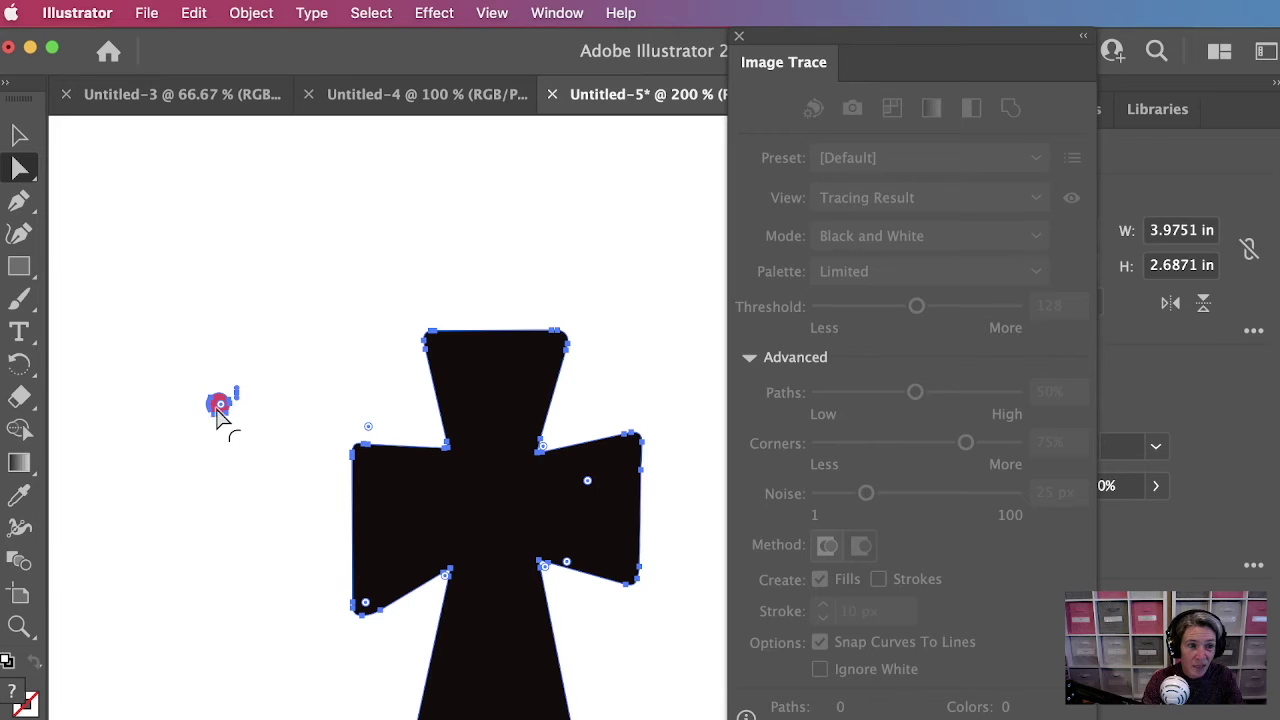
left_click_drag(460, 490, 229, 517)
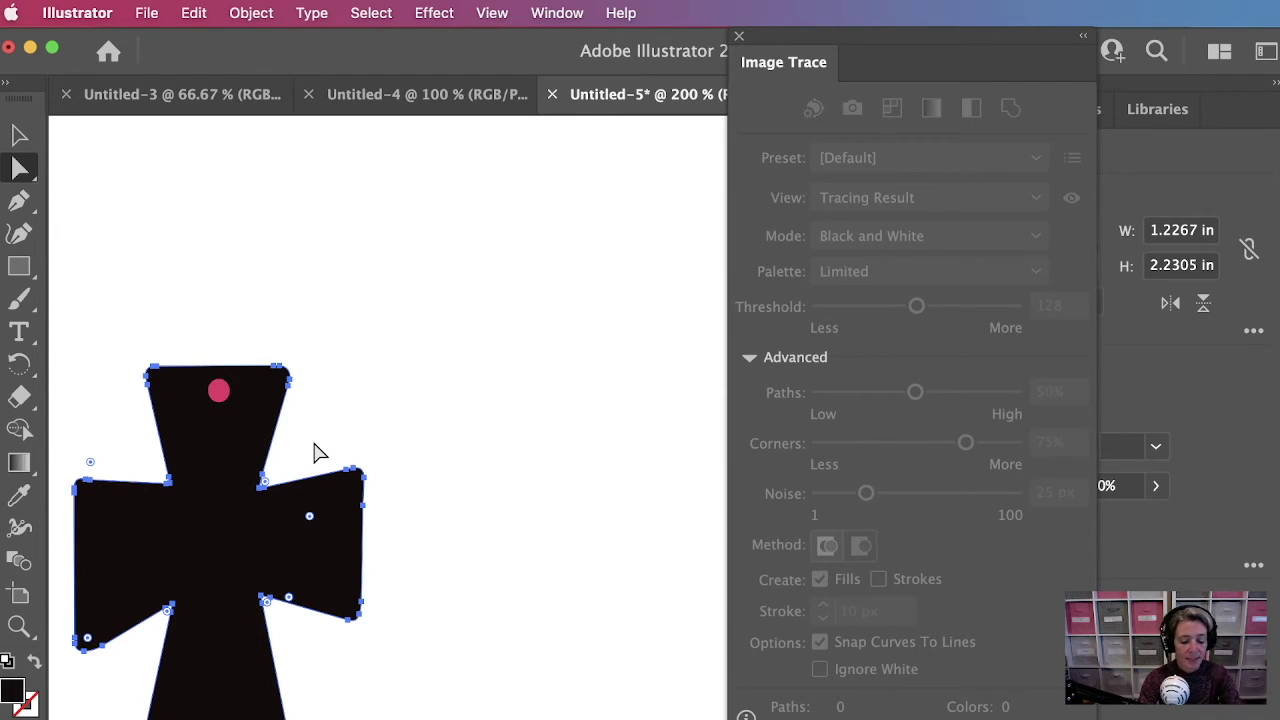
left_click_drag(214, 646, 377, 445)
left_click(599, 410)
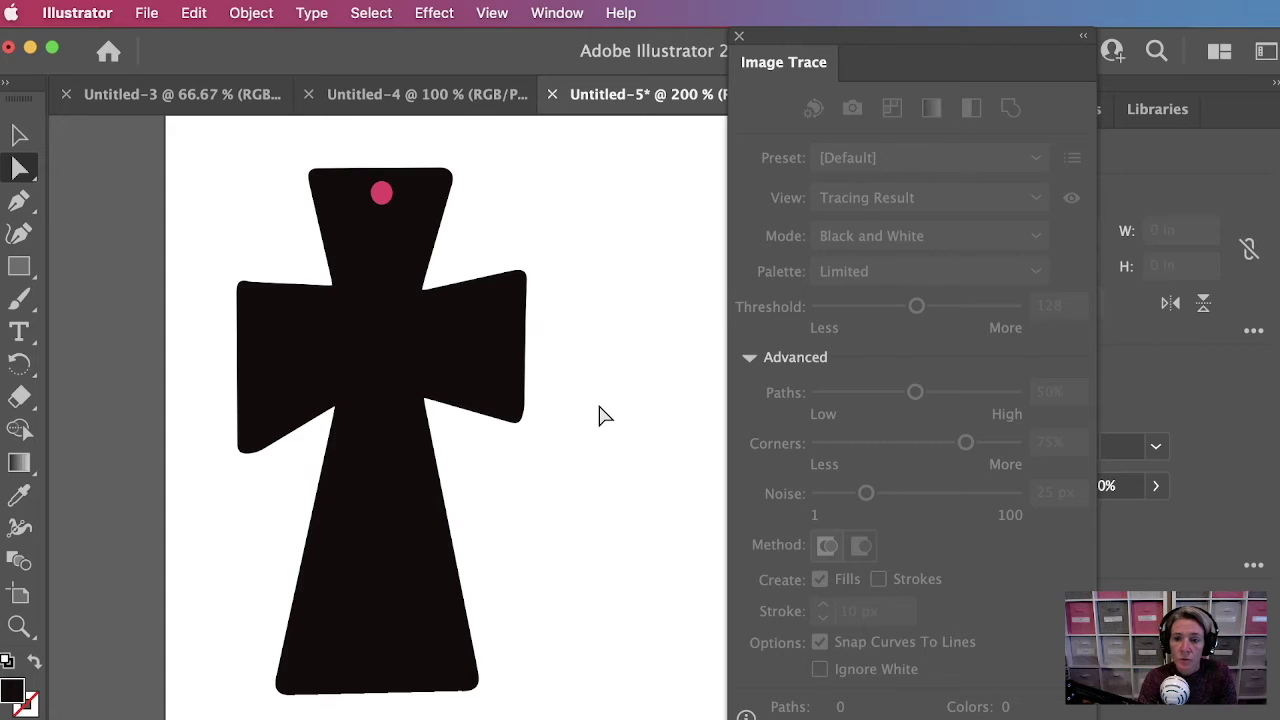
left_click(19, 135)
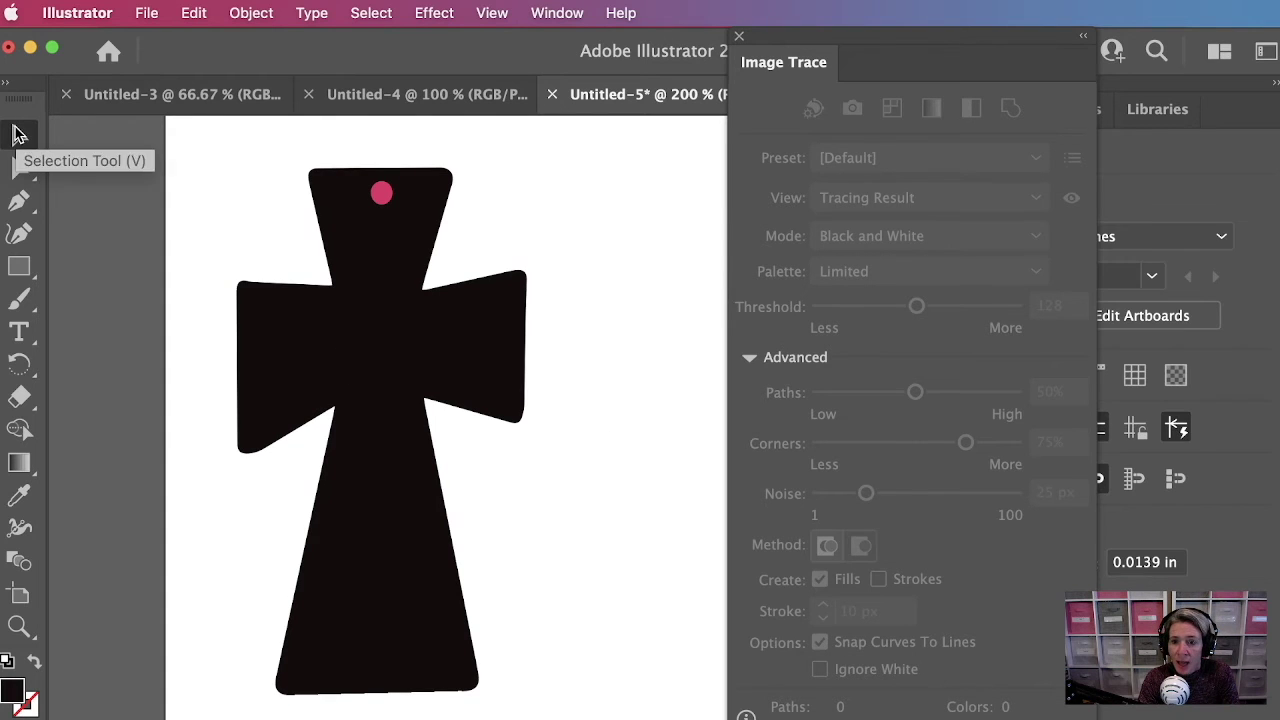
left_click_drag(386, 268, 456, 262)
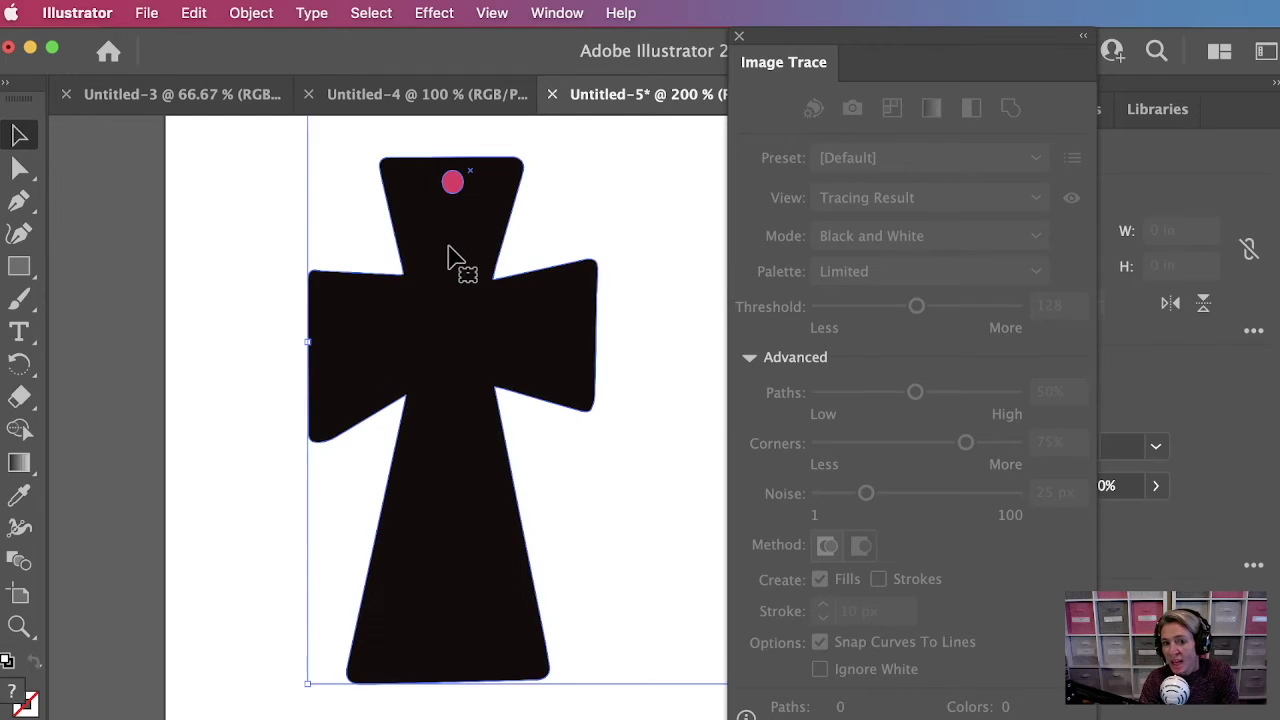
left_click(591, 205)
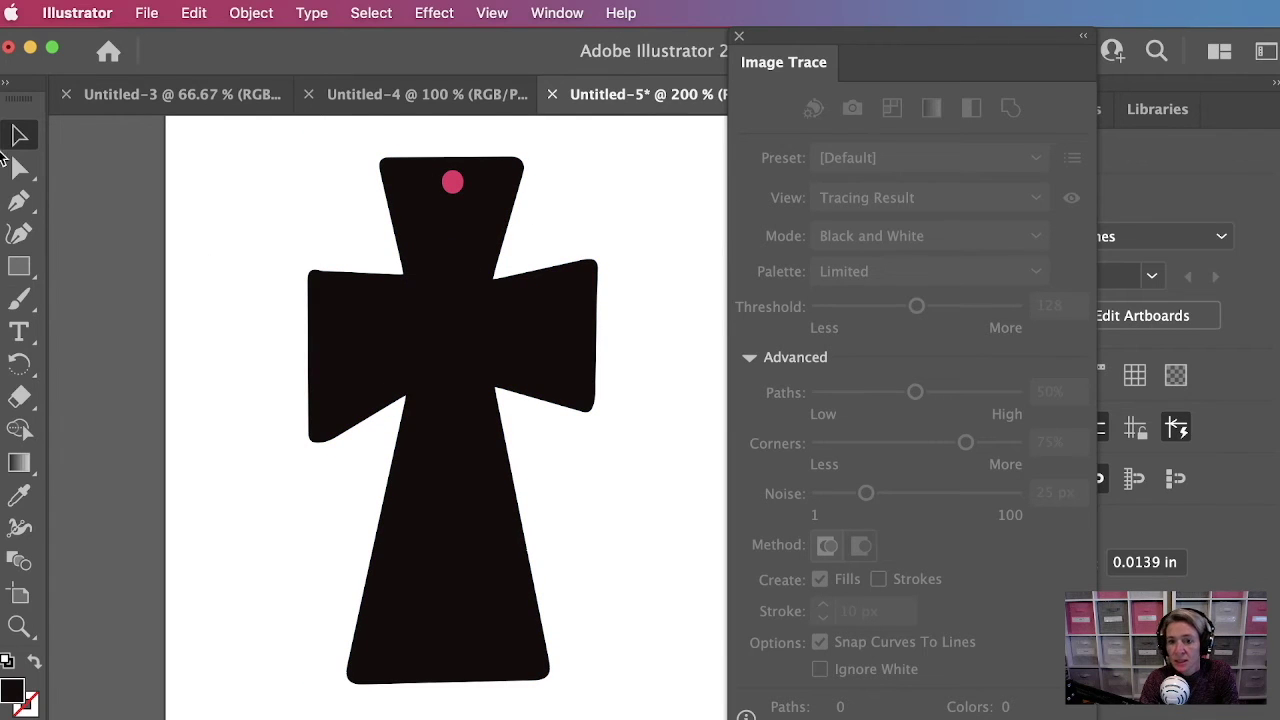
left_click(169, 14)
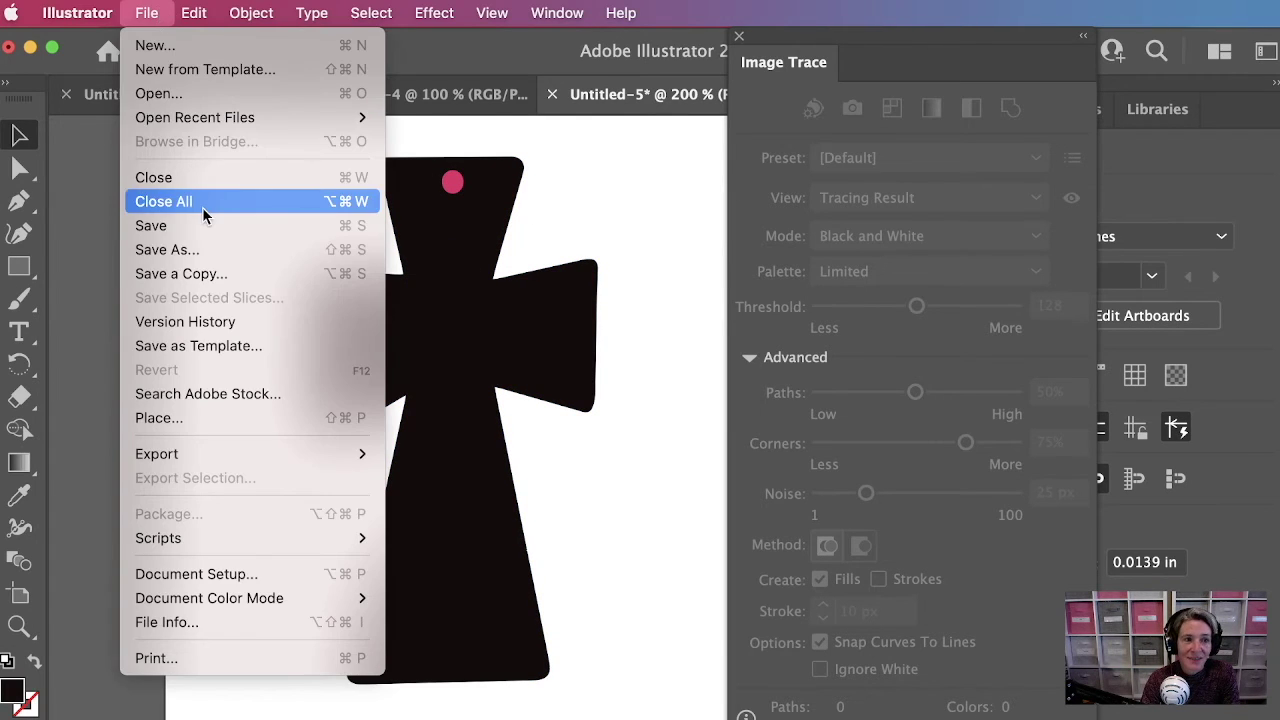
- Save the design to the Desktop as cross.svg in SVG format, replacing the existing file
left_click(205, 255)
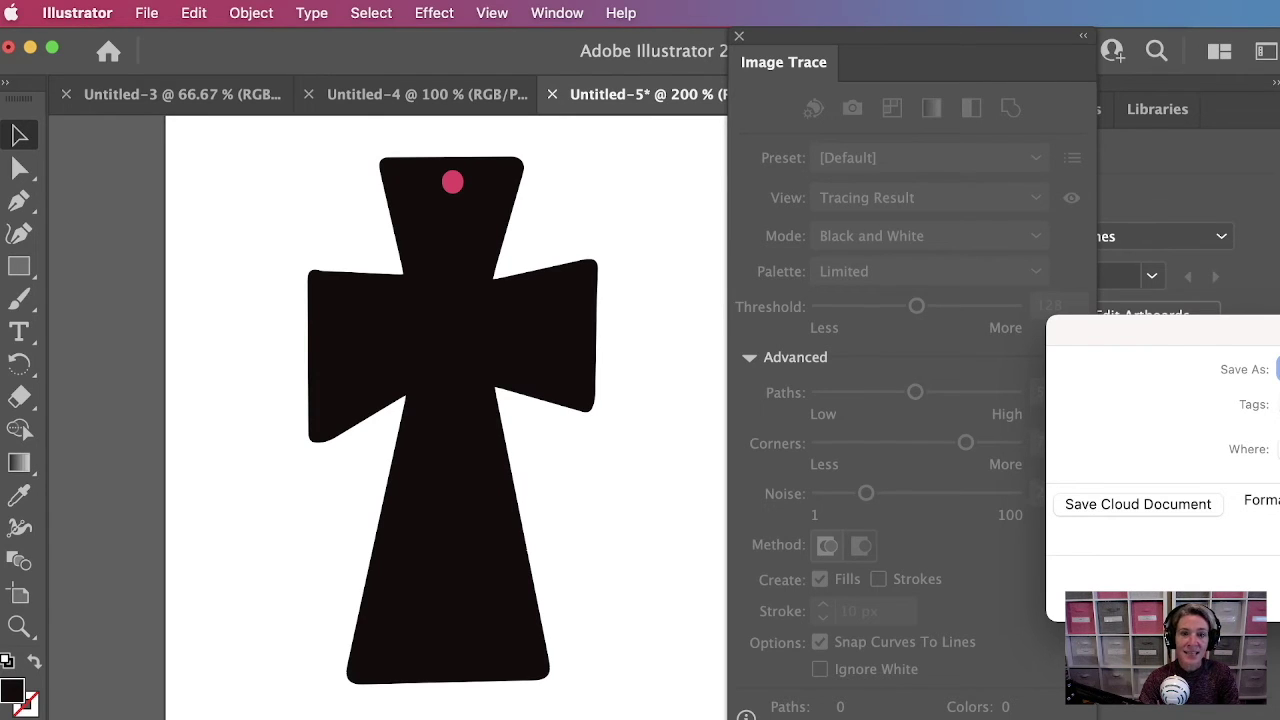
left_click_drag(1160, 330, 610, 336)
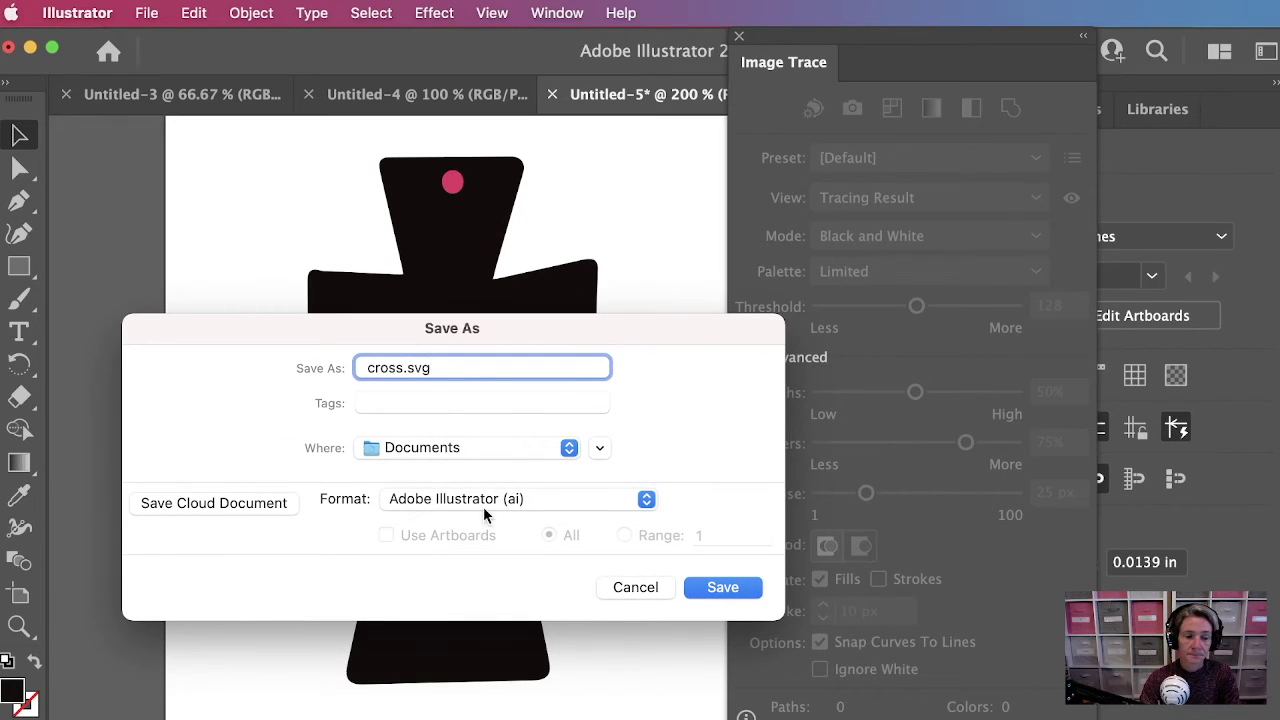
left_click(437, 496)
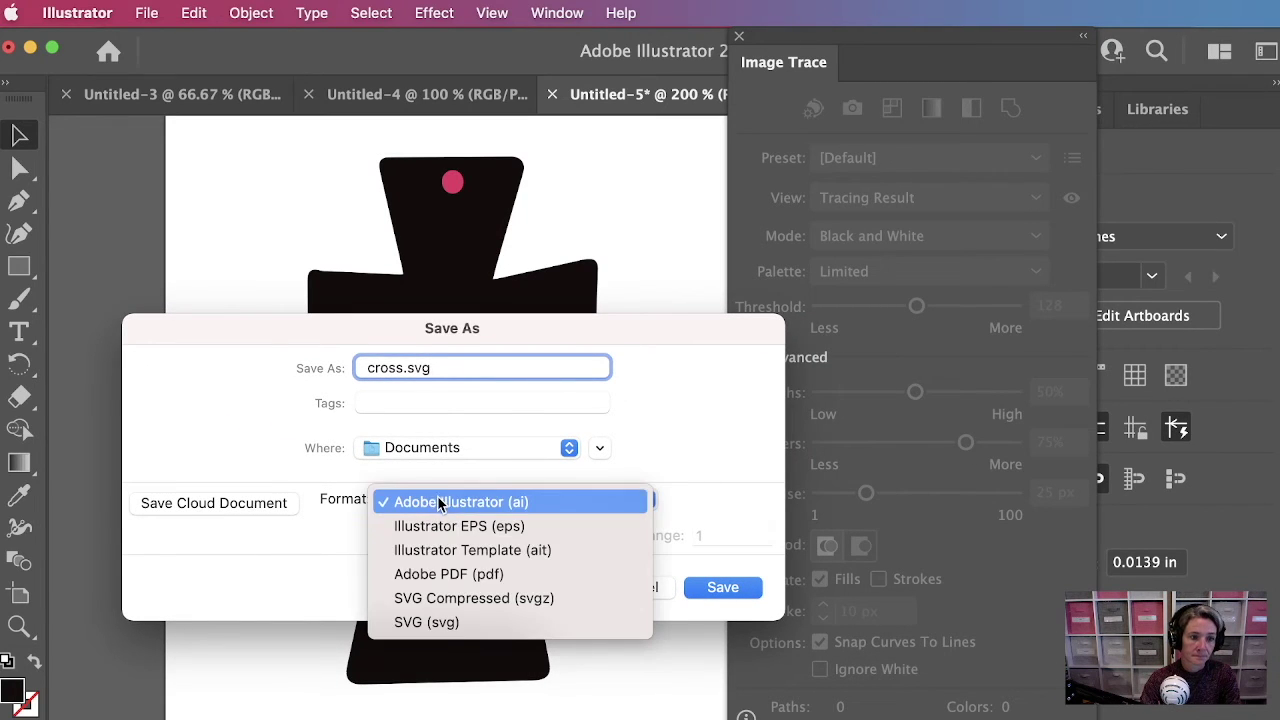
left_click(445, 625)
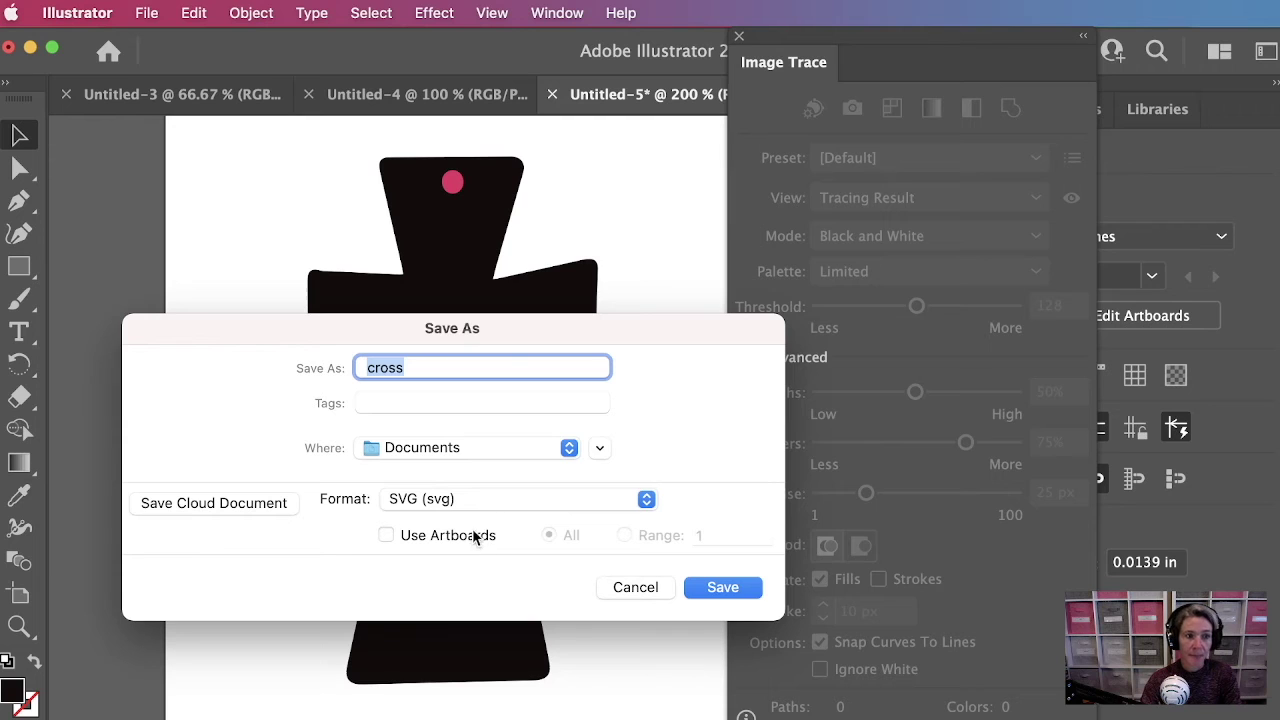
left_click(447, 448)
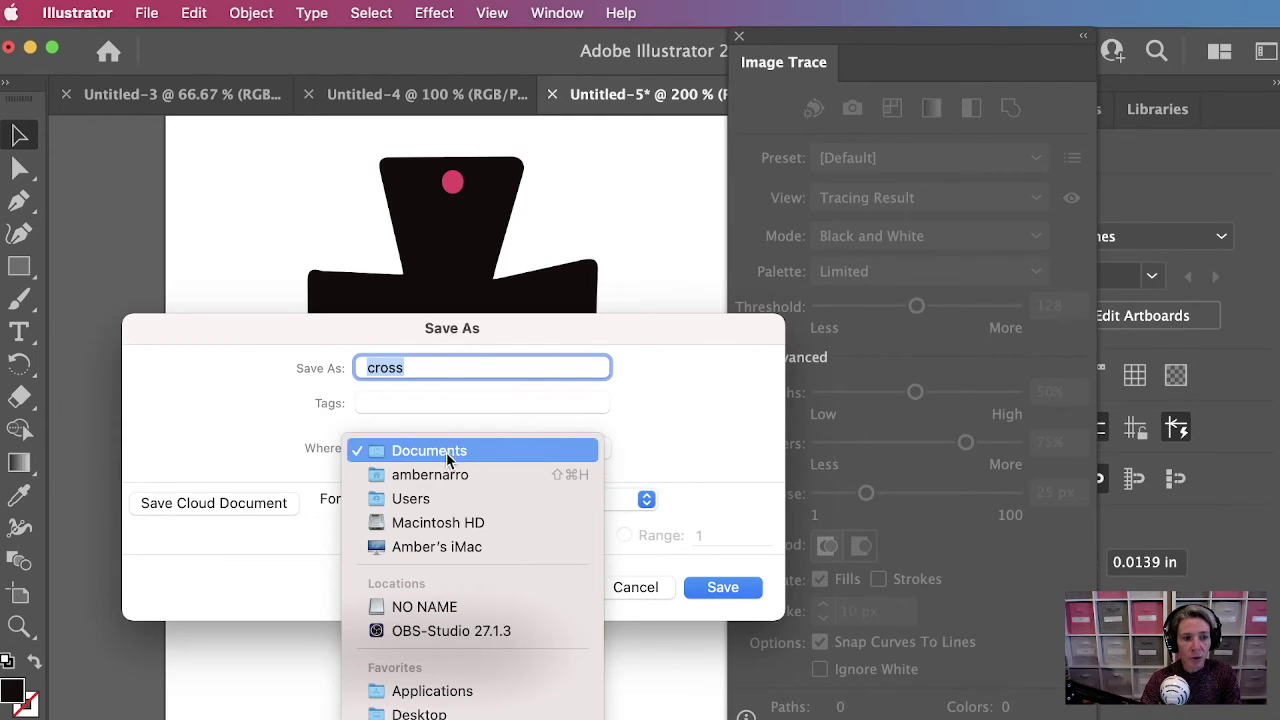
left_click(420, 714)
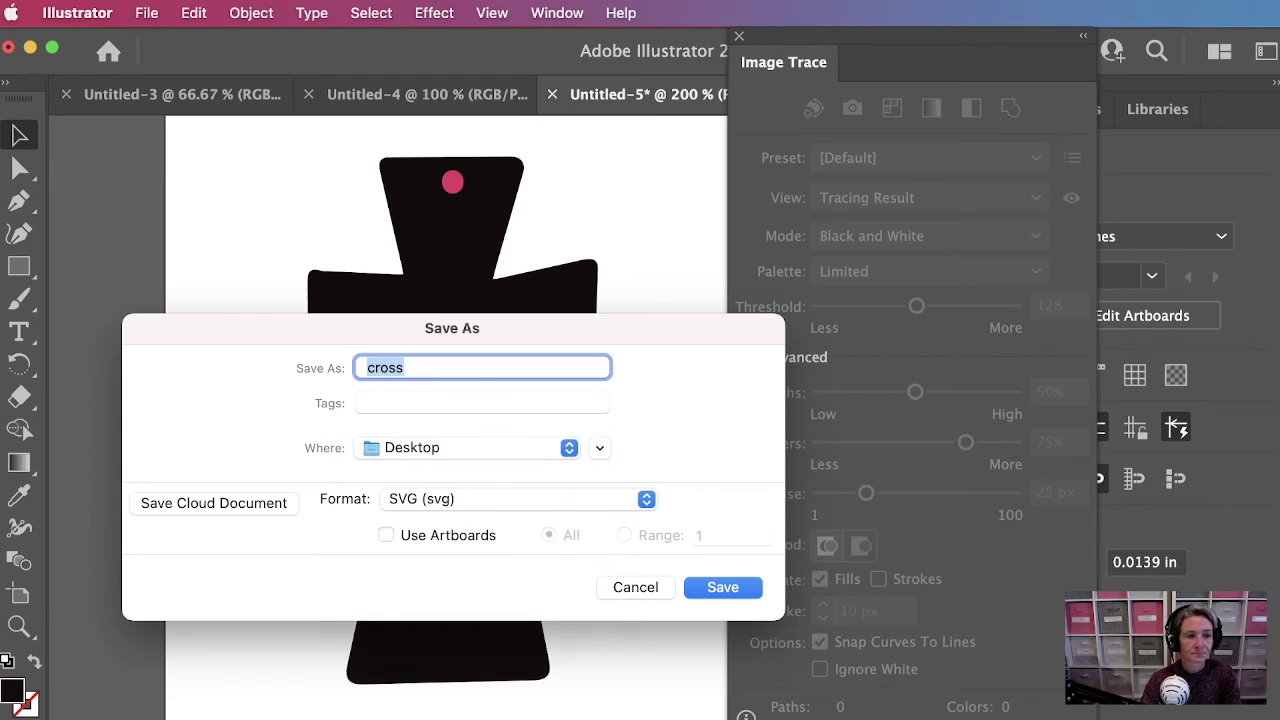
left_click(722, 588)
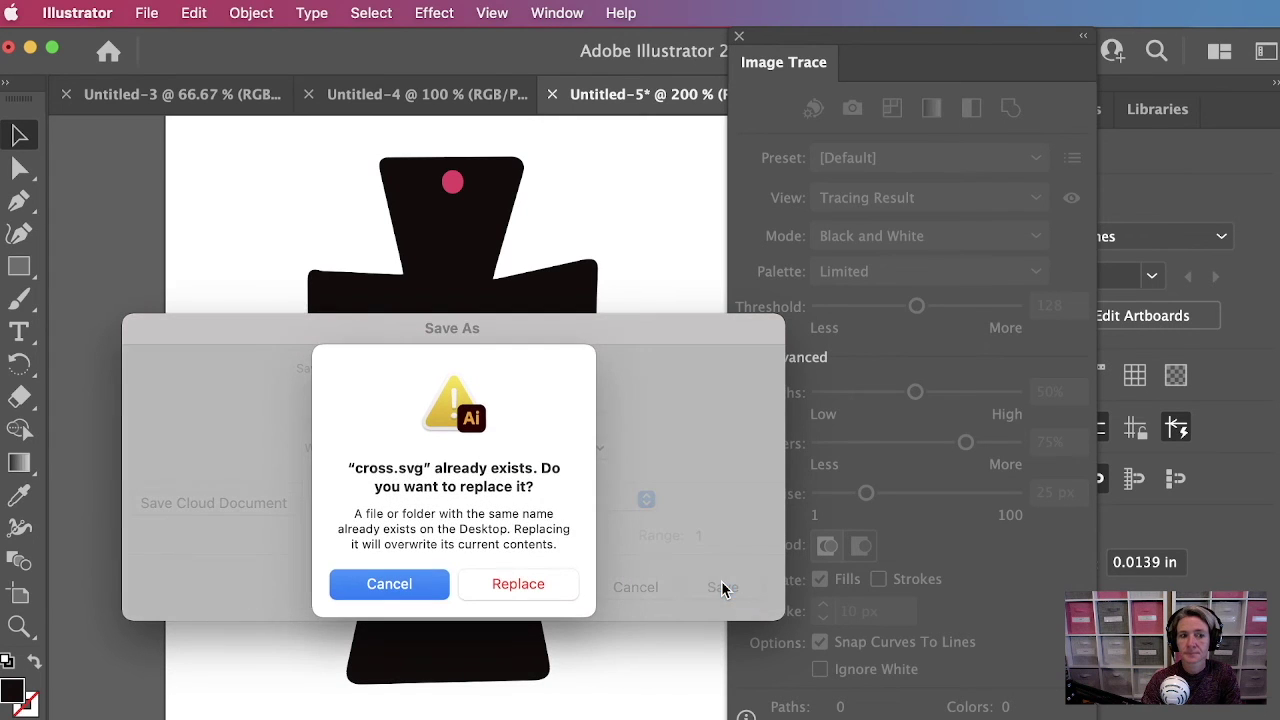
key("Escape")
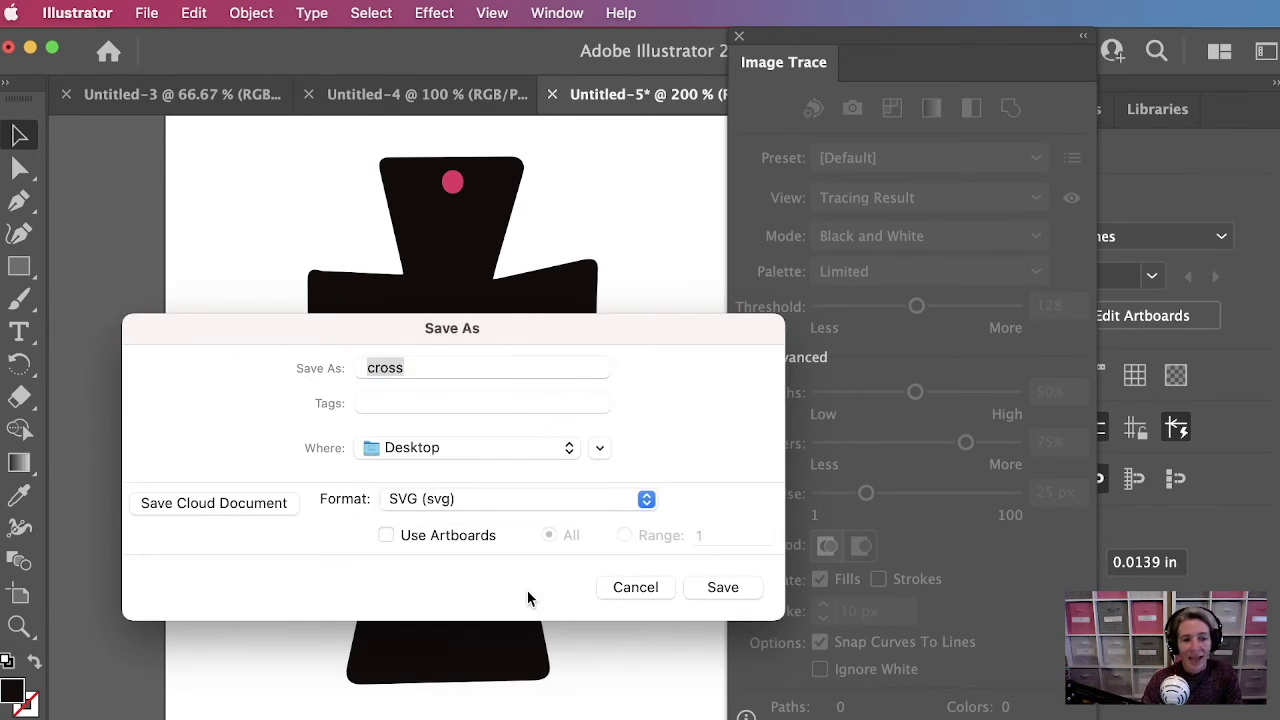
key("Return")
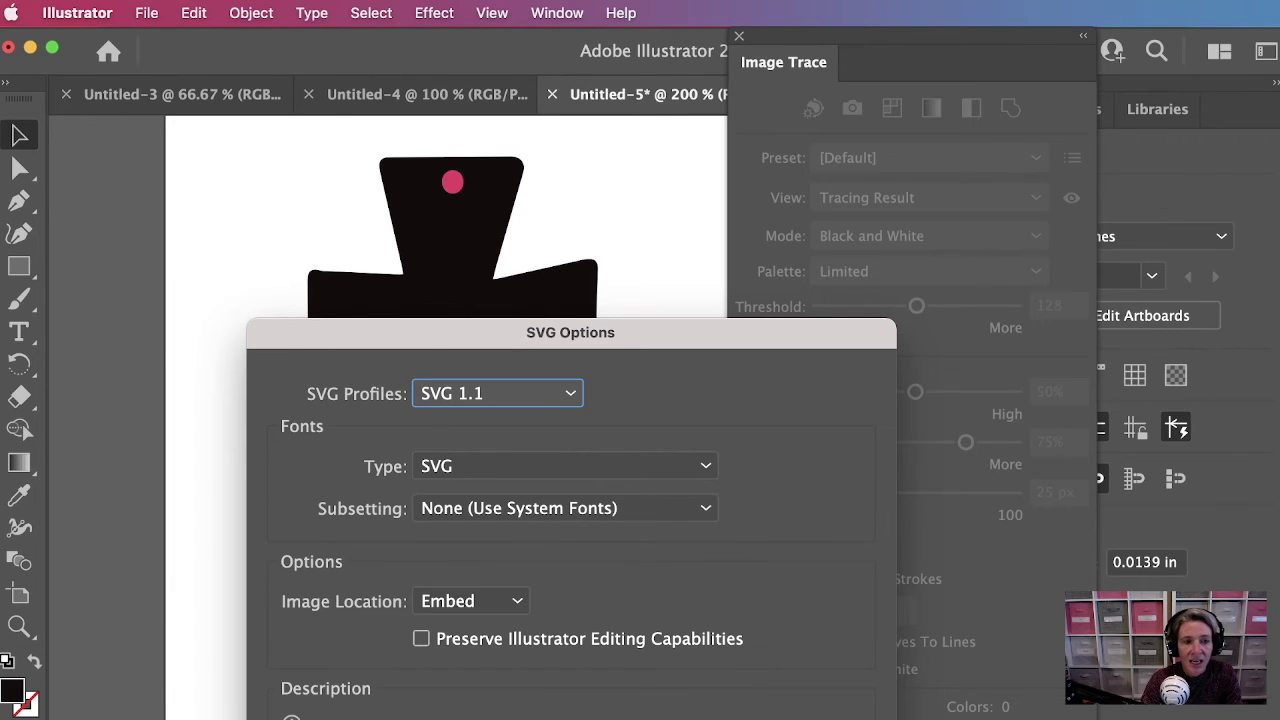
key("Return")
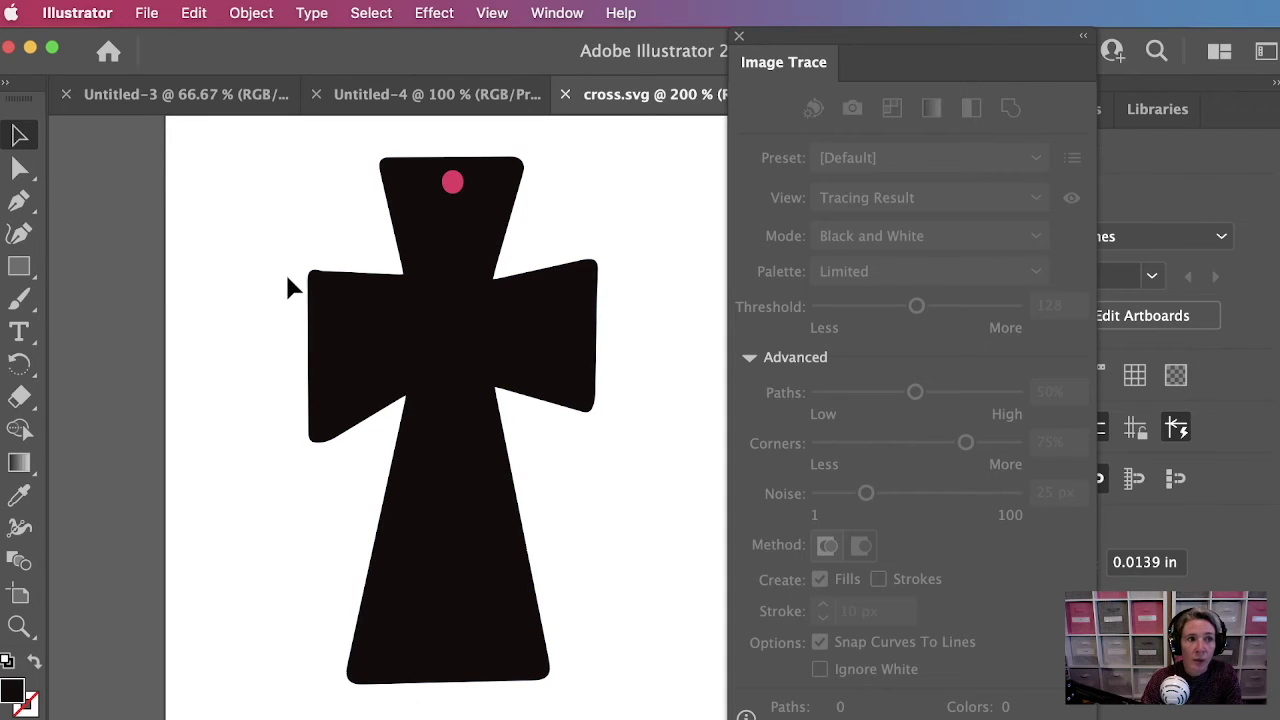
- Close cross.svg, Untitled-4 and Untitled-3, then hide Illustrator to reach the Glowforge App
left_click(10, 49)
left_click(10, 49)
left_click(10, 49)
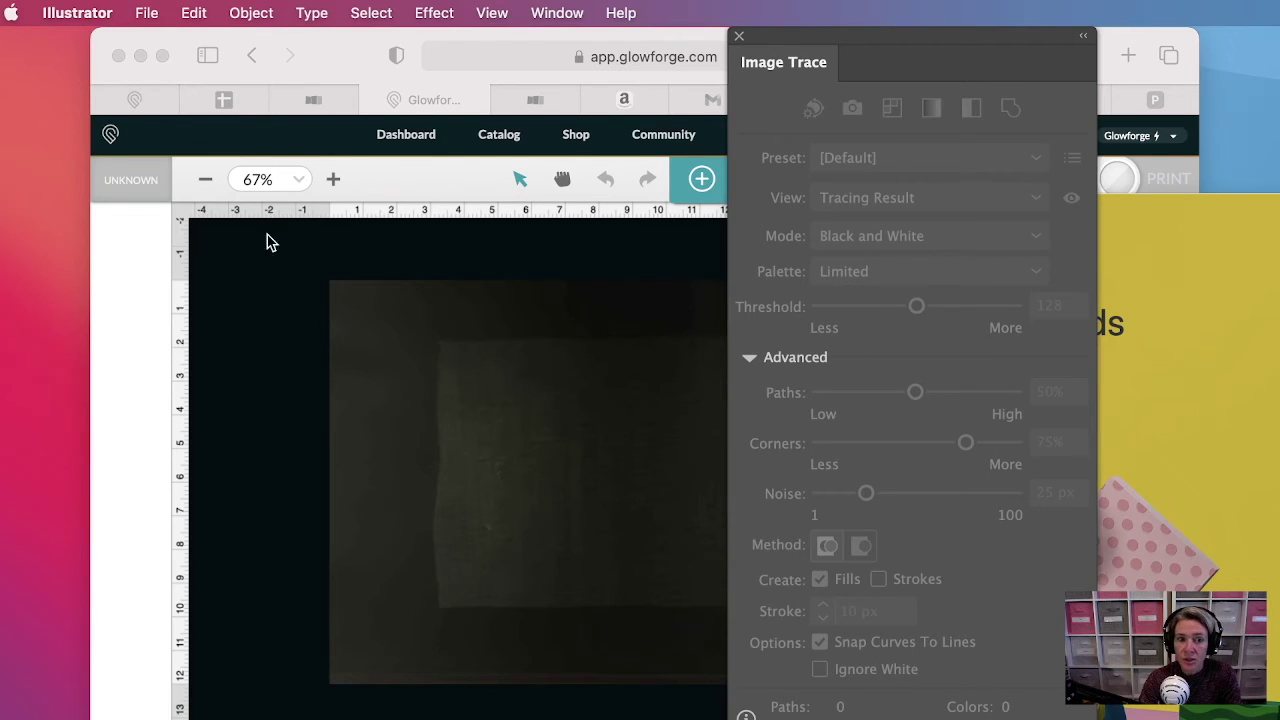
key("super+q")
key("super+Tab")
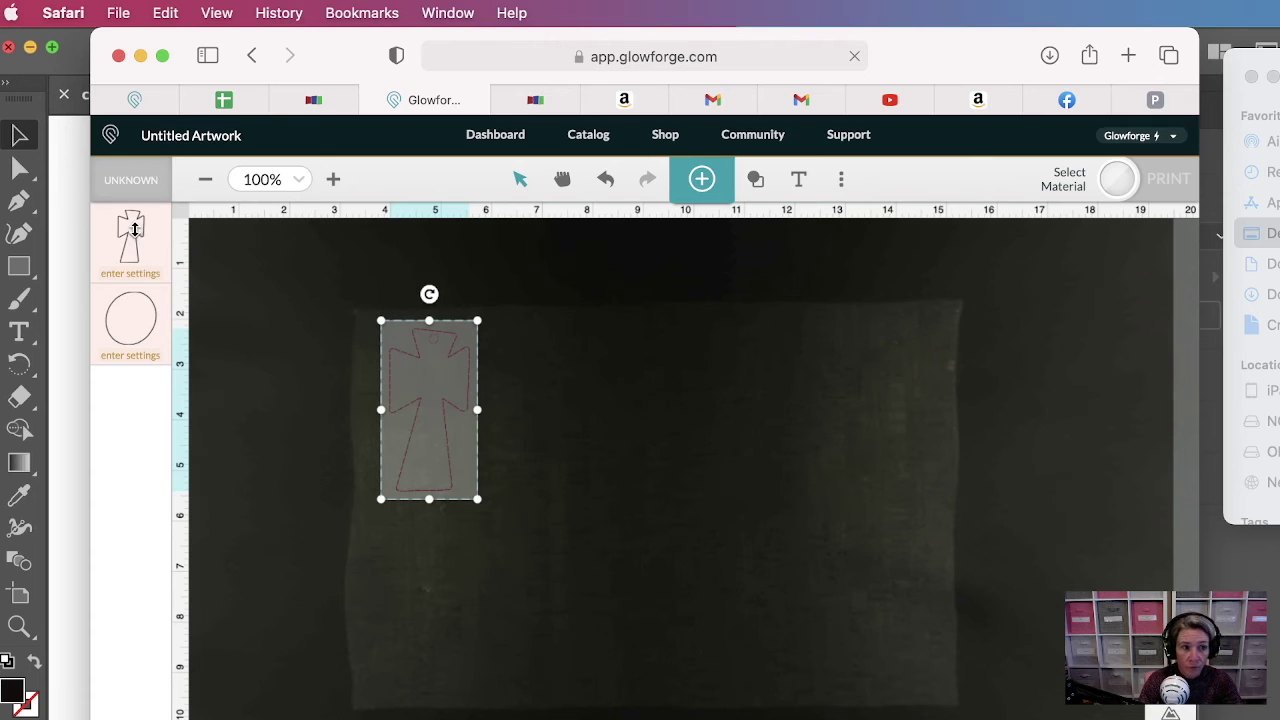
left_click(119, 317)
left_click(648, 390)
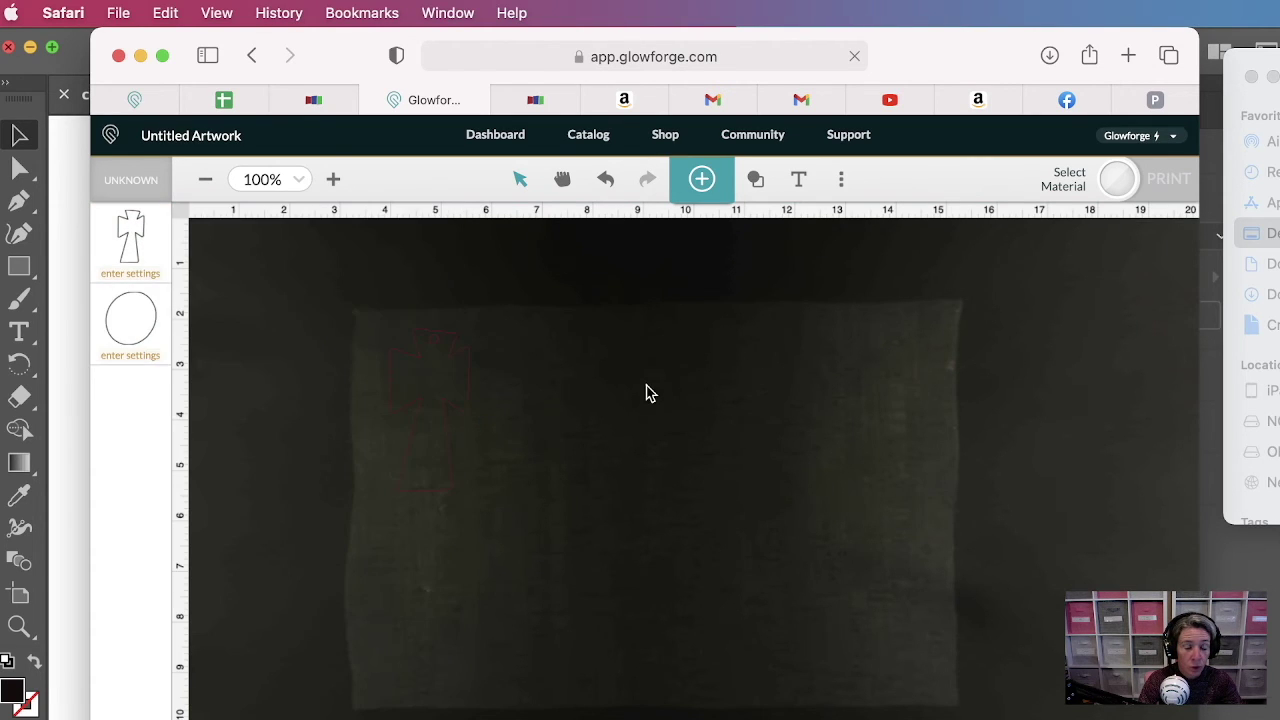
left_click(435, 400)
left_click(155, 252)
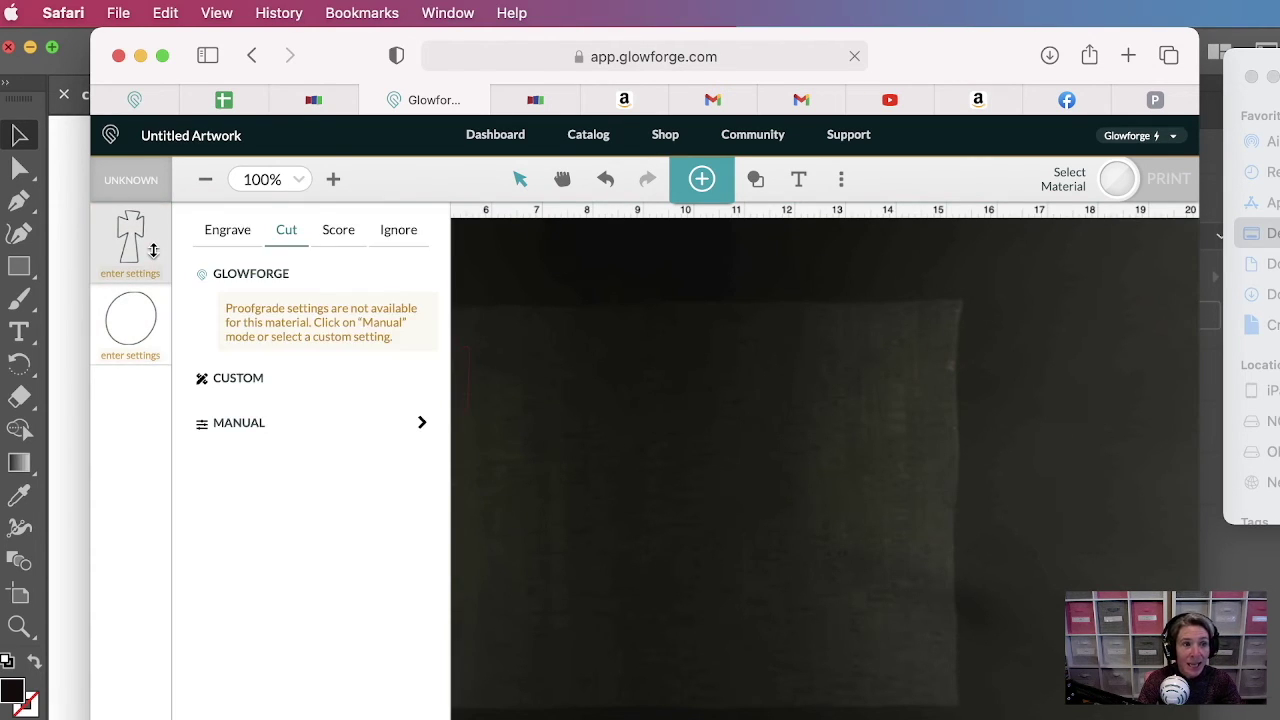
left_click(595, 343)
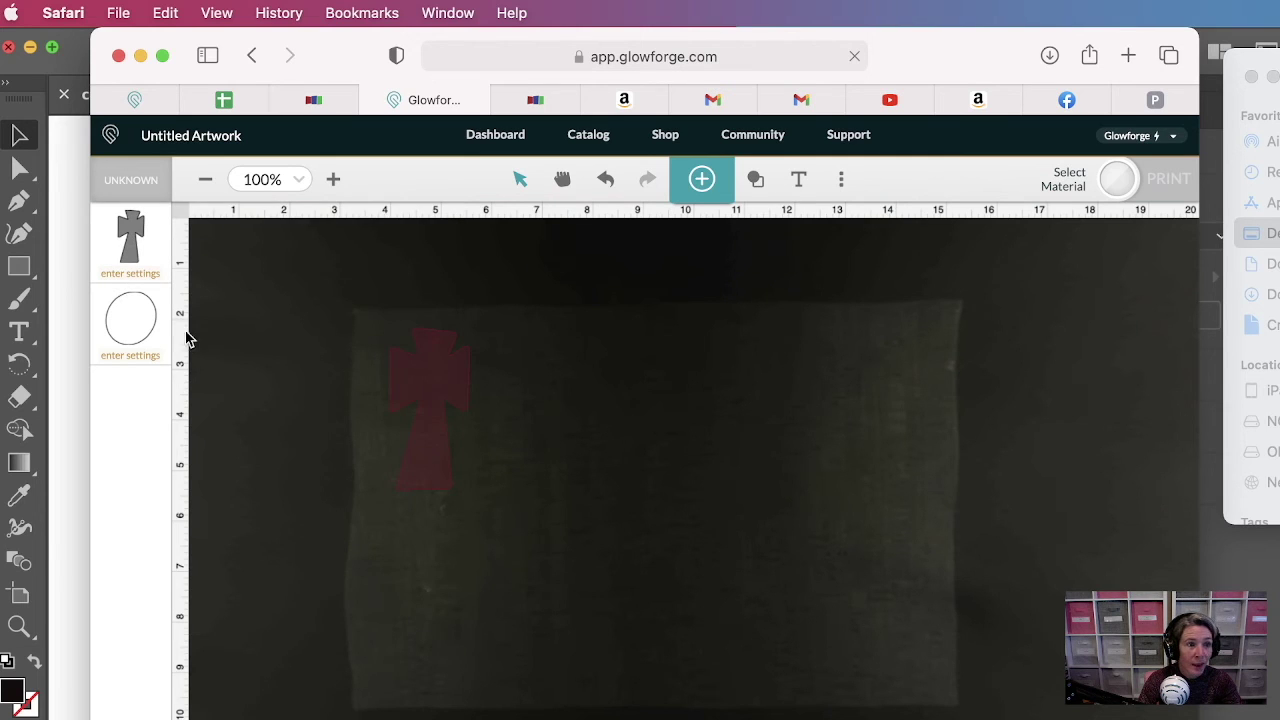
left_click(148, 328)
left_click(631, 380)
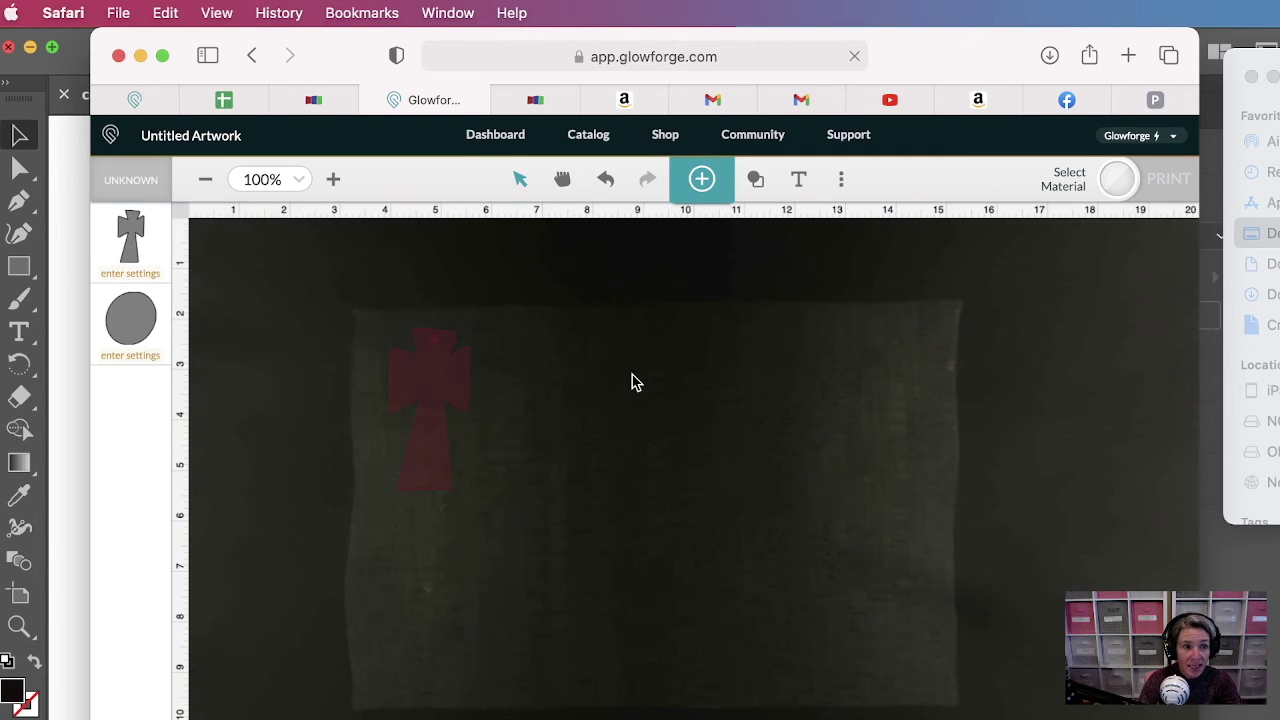
left_click(449, 414)
left_click(145, 315)
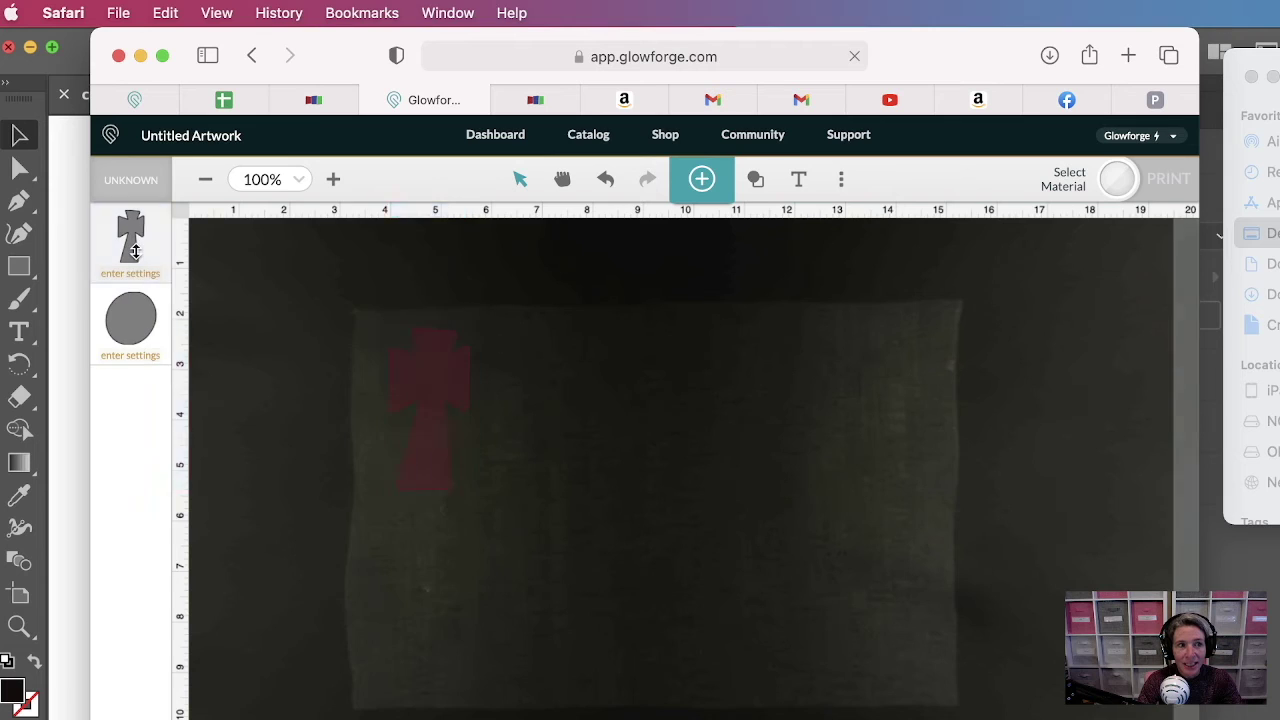
left_click(279, 232)
left_click(143, 316)
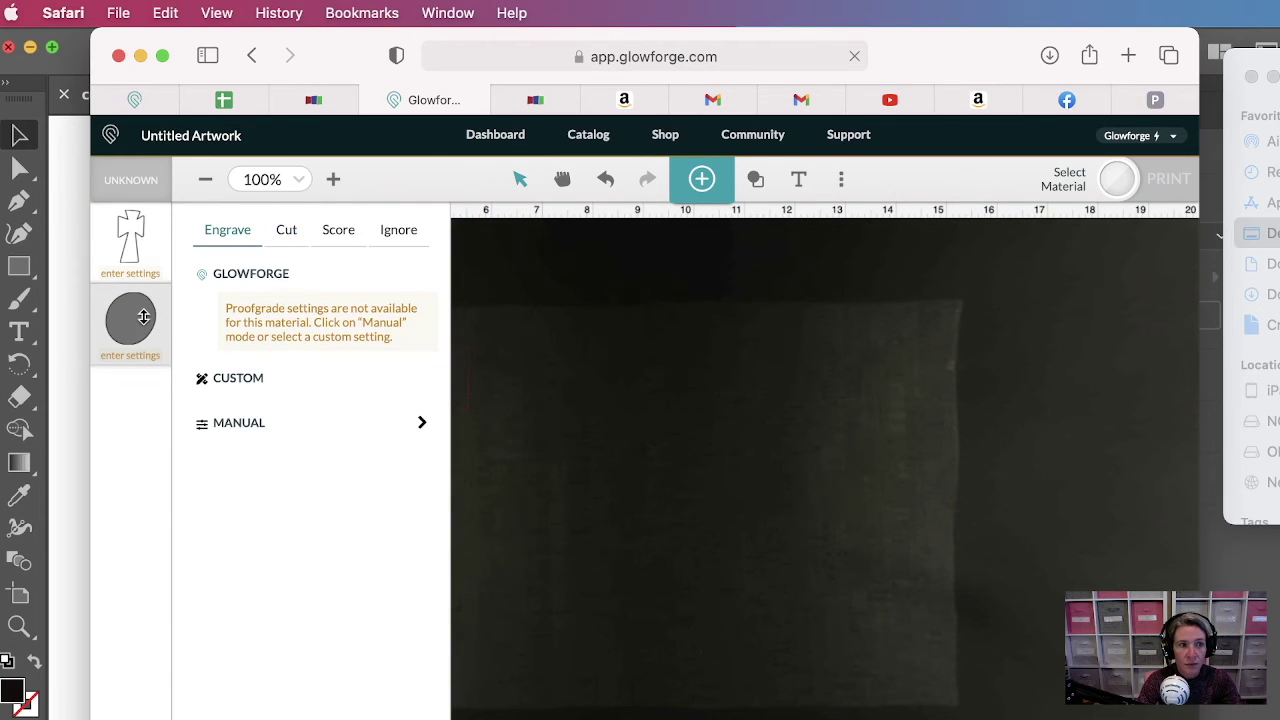
left_click(285, 231)
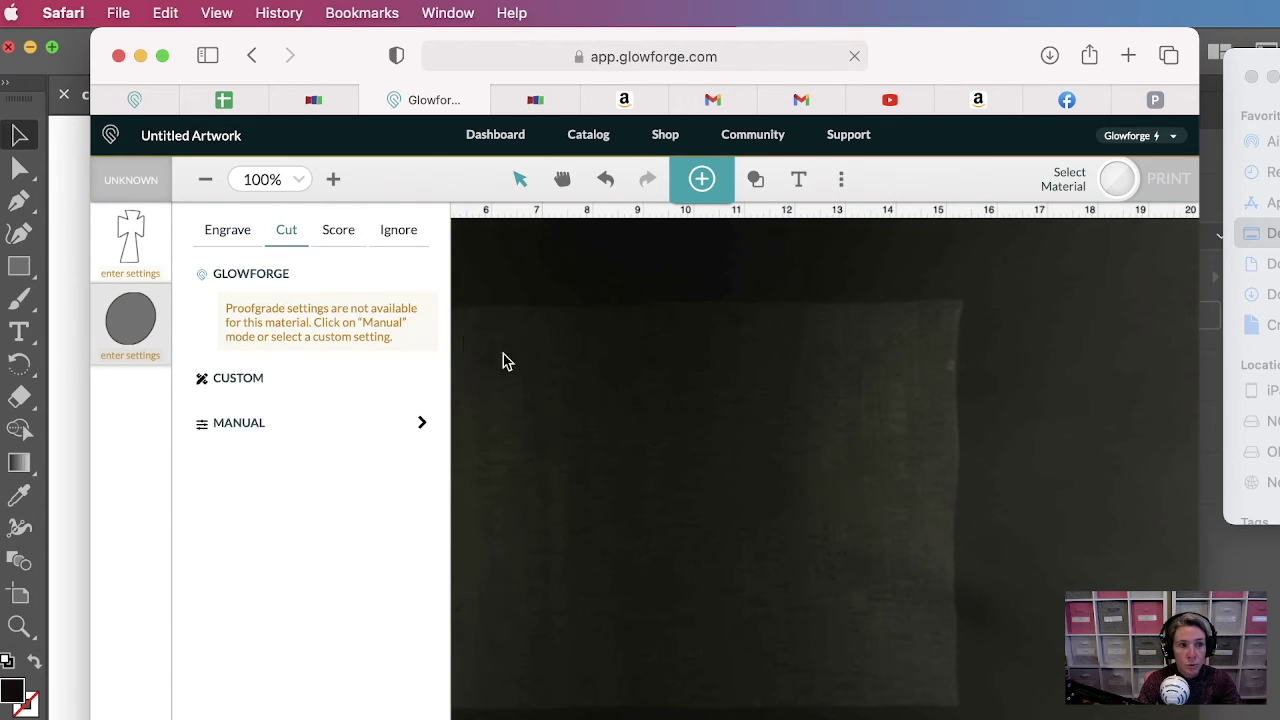
left_click(545, 396)
left_click_drag(332, 316, 488, 522)
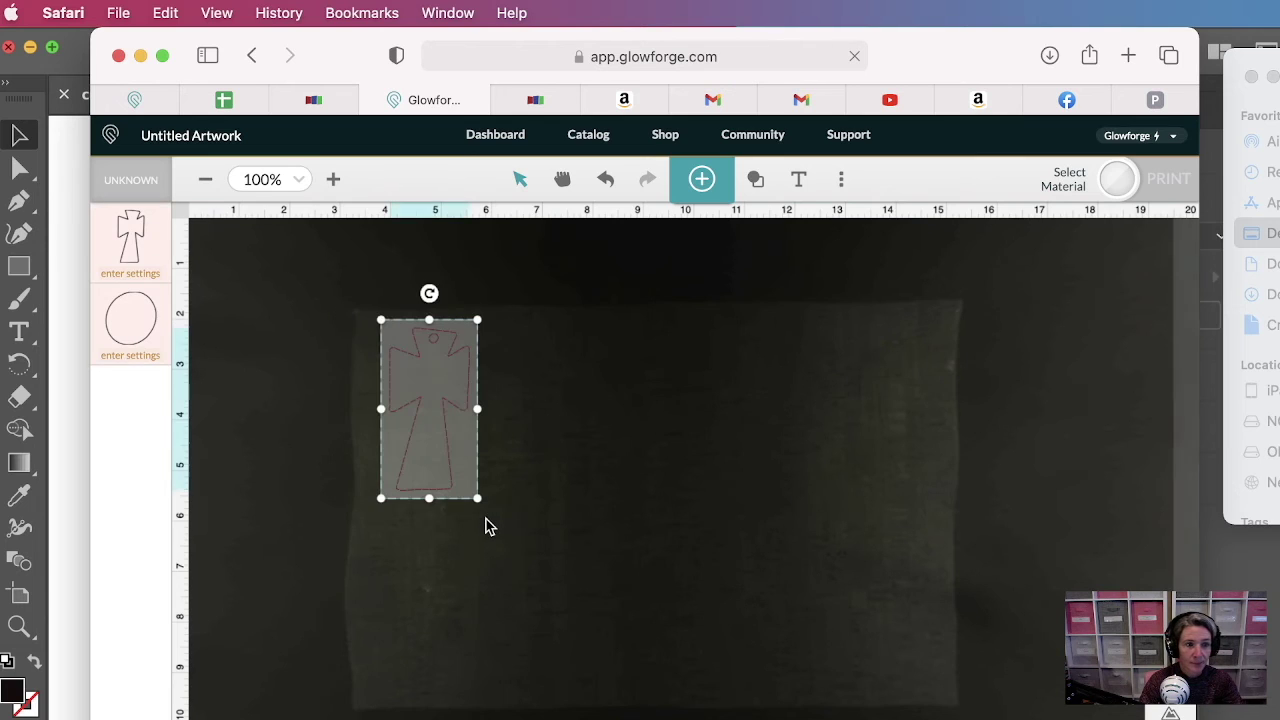
left_click(230, 249)
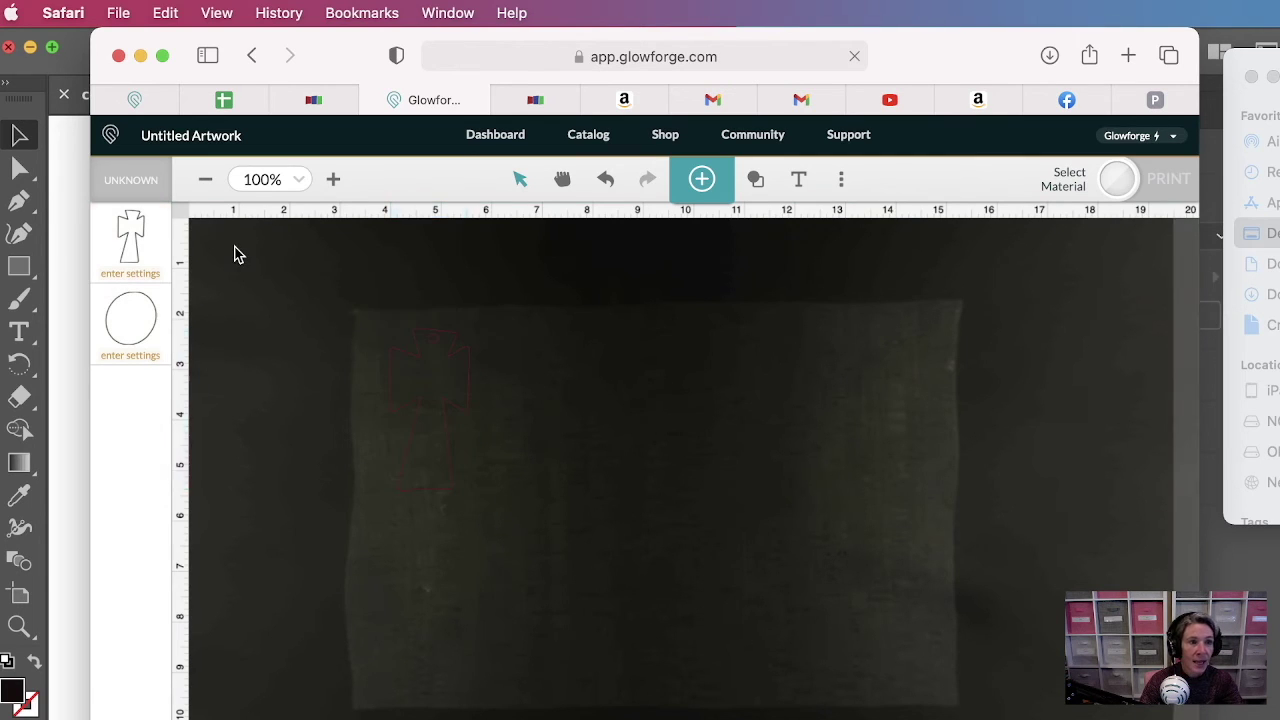
- Choose Thin Natural Leather as the material so both the cross and dot are cut
left_click(136, 179)
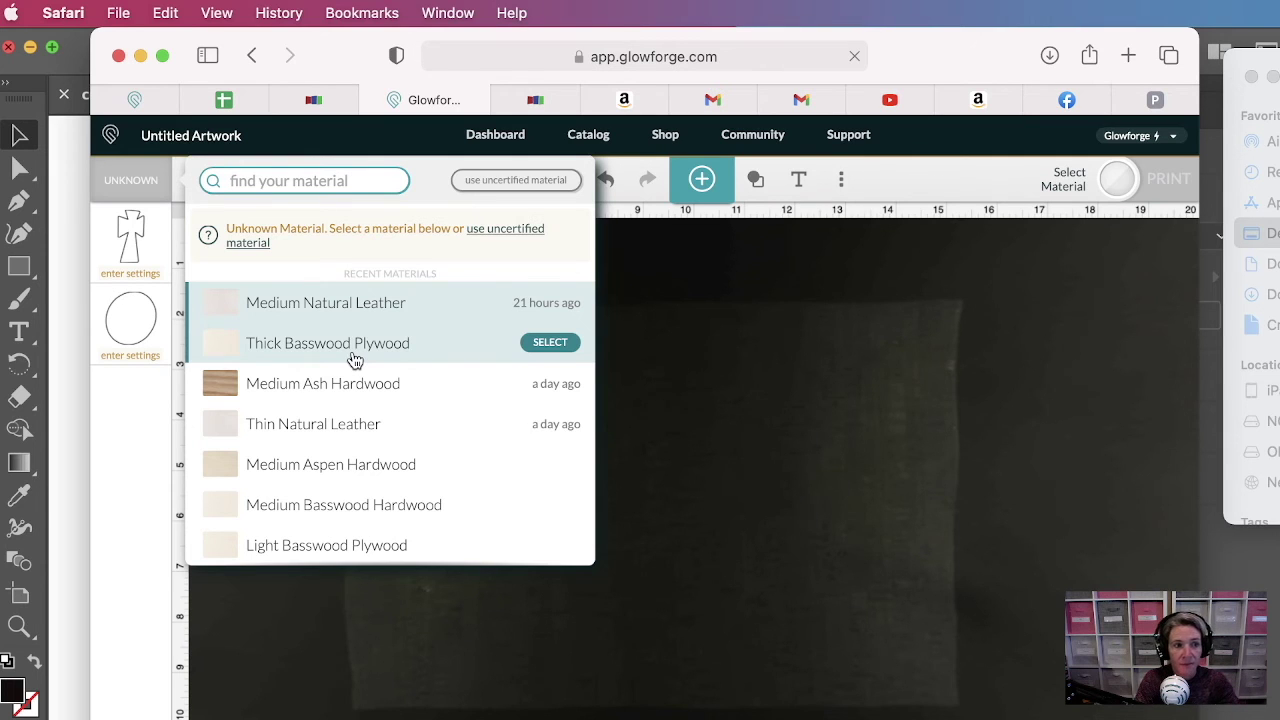
scroll(343, 404, "down", 3)
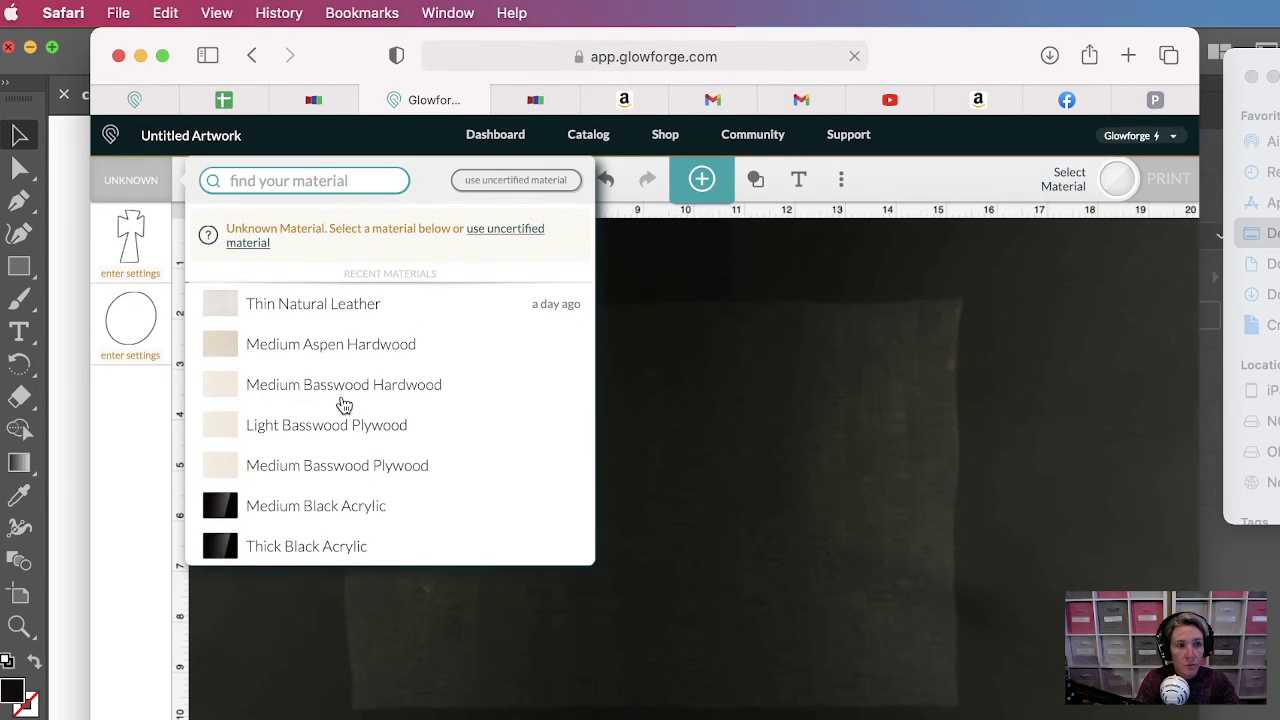
left_click(942, 431)
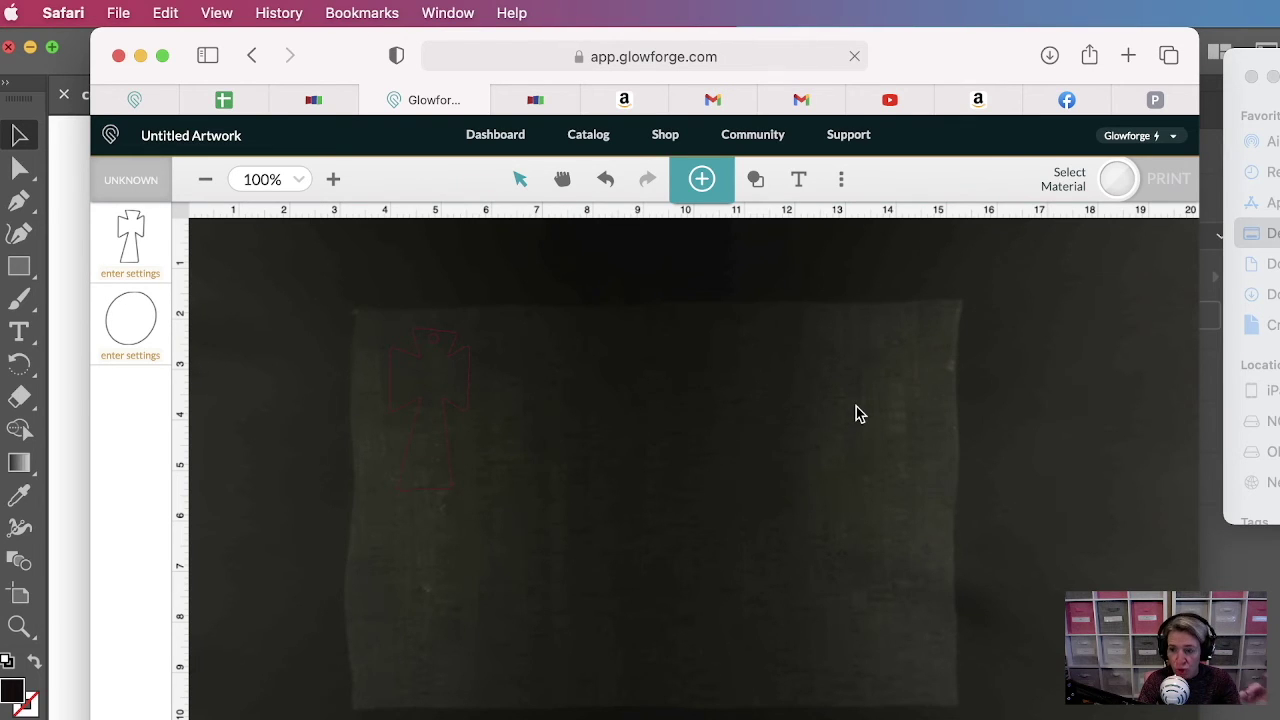
left_click(135, 186)
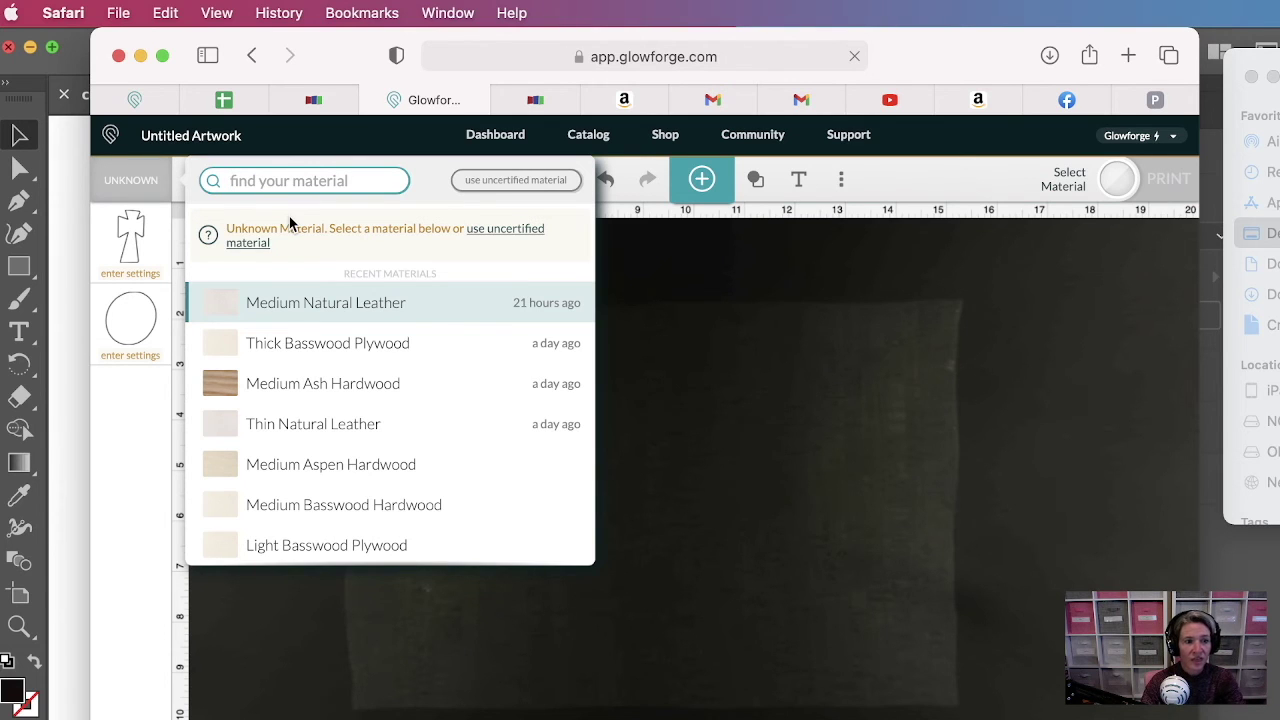
left_click(312, 420)
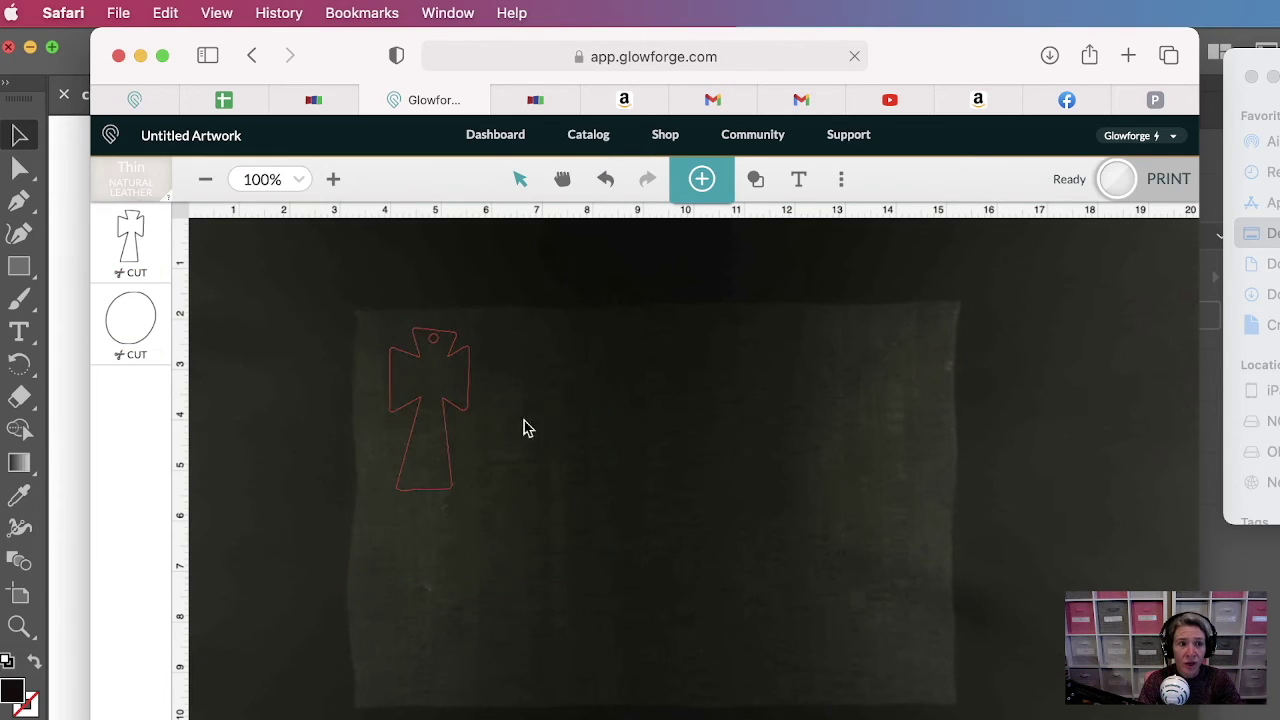
- Scale the cross down to about 2 inches tall in the cork's top-left corner
left_click_drag(524, 552, 408, 216)
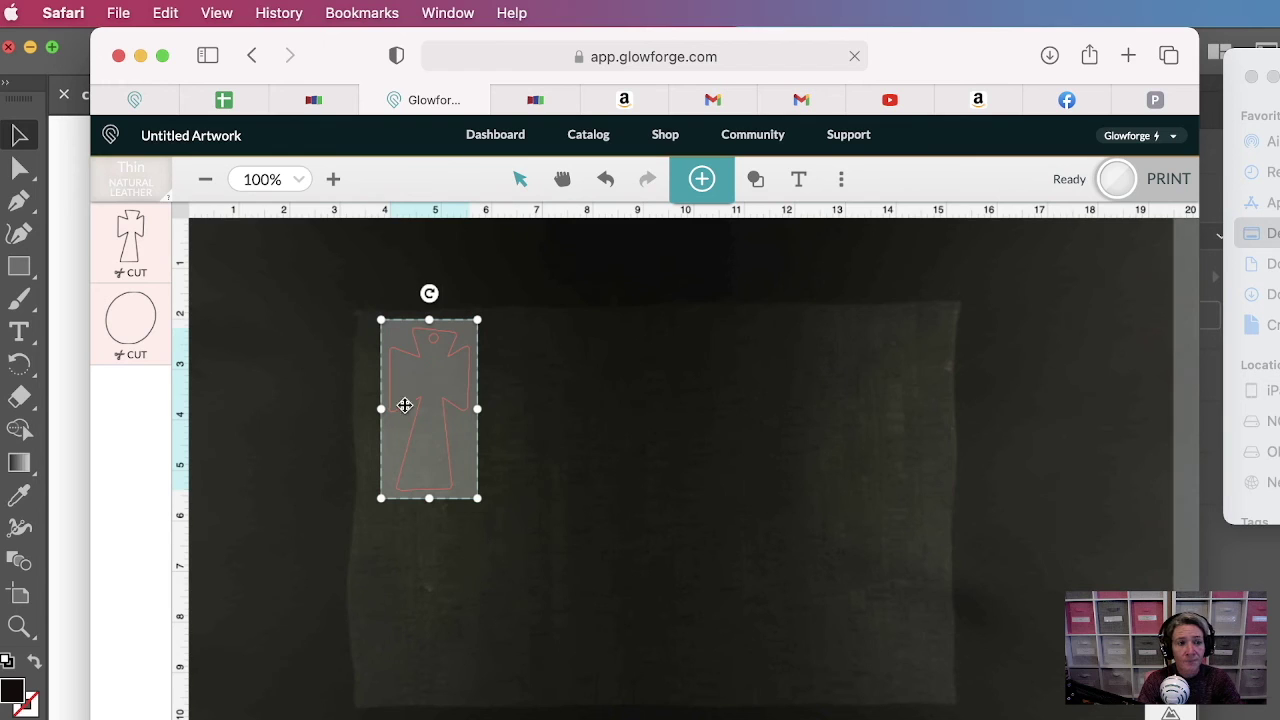
left_click_drag(479, 496, 345, 312)
left_click(429, 410)
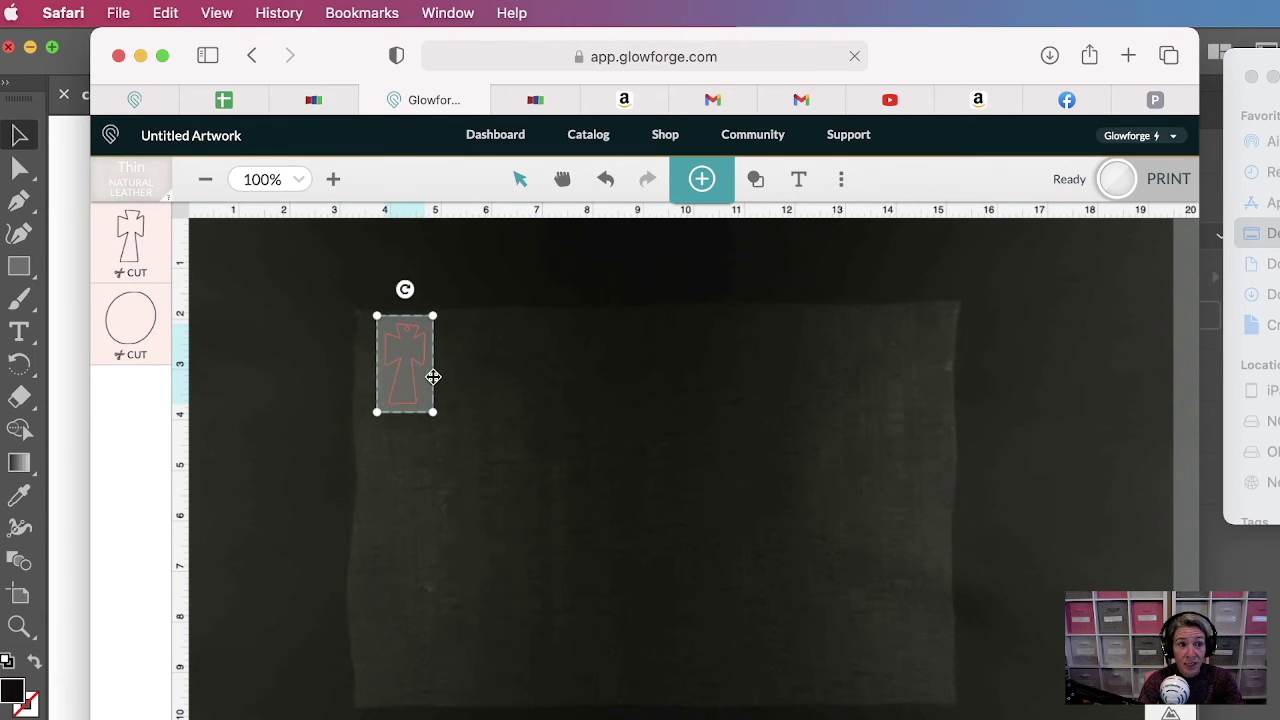
left_click_drag(431, 414, 480, 423)
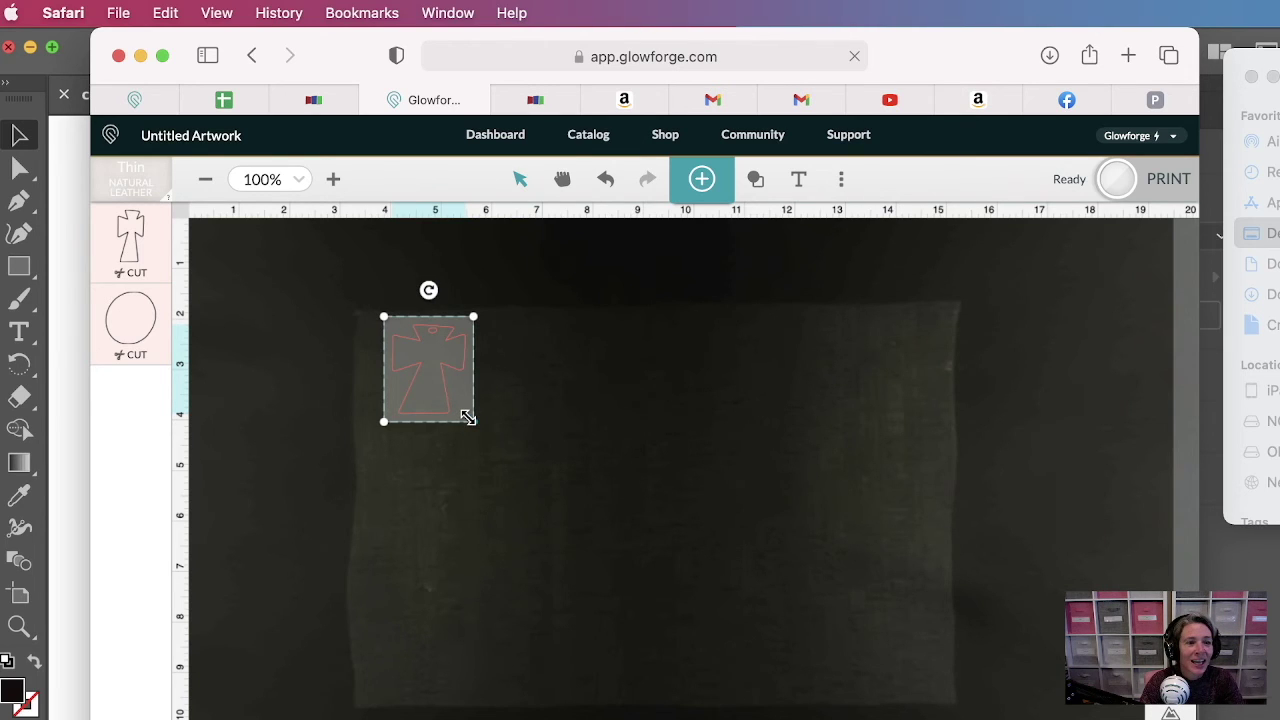
left_click_drag(469, 418, 474, 420)
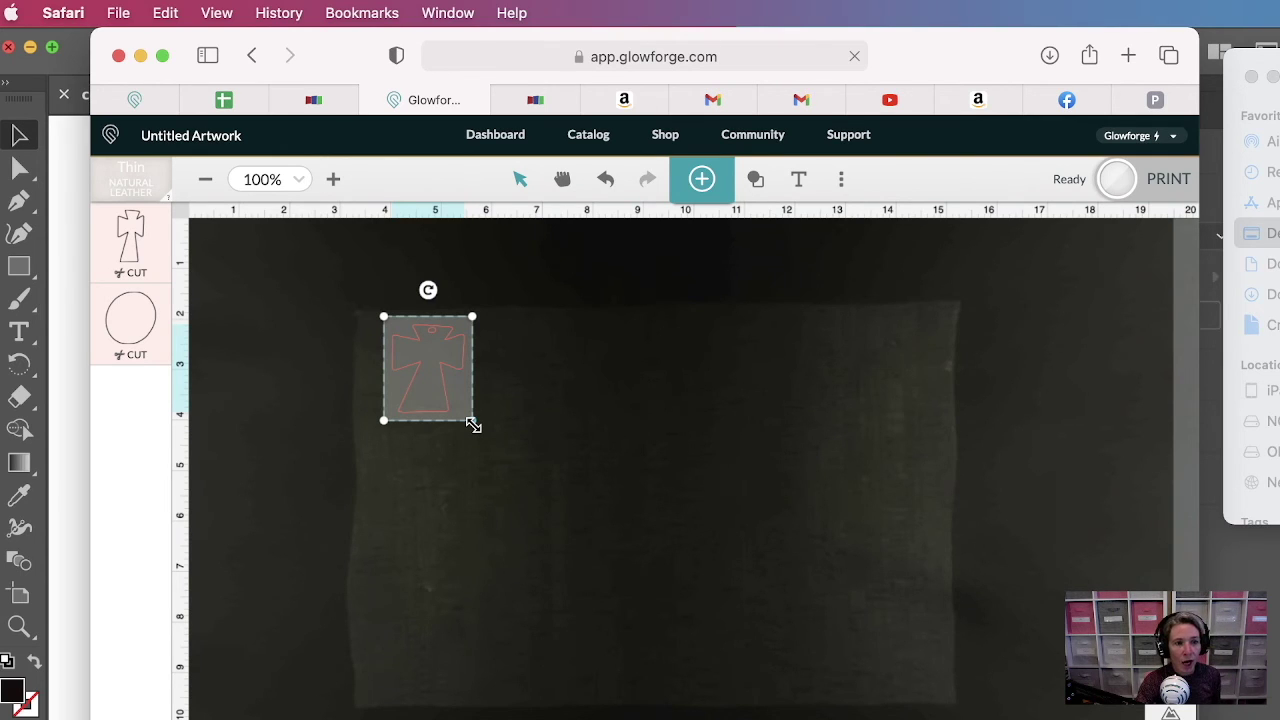
left_click(523, 431)
left_click_drag(520, 466, 378, 305)
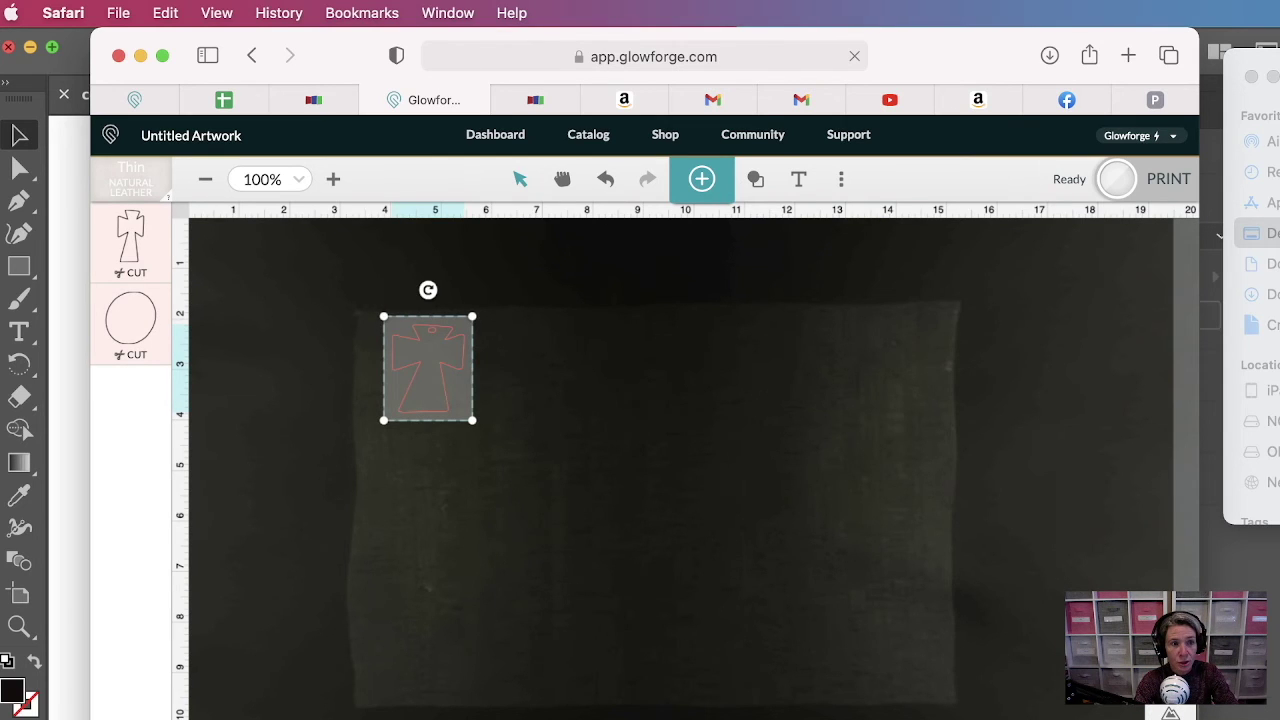
- Duplicate the cross, rotate the copy 180°, and nest it beside the original
key("super+d")
left_click_drag(455, 367, 526, 366)
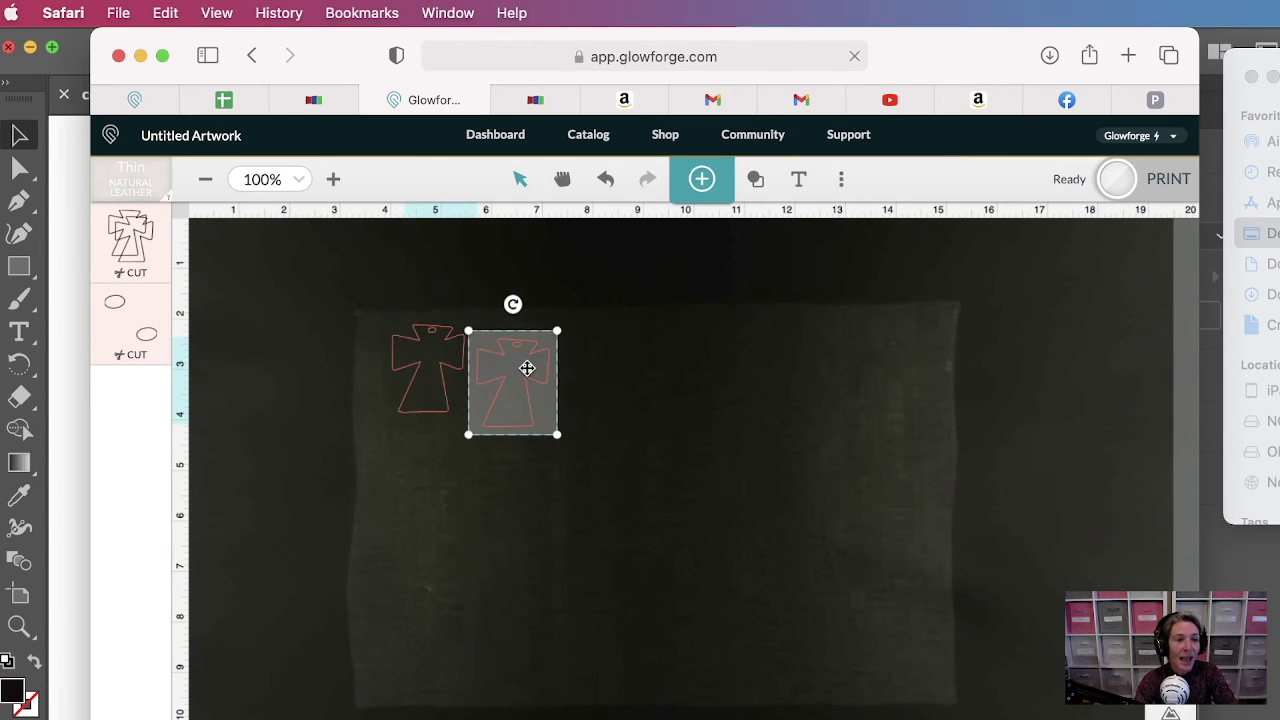
left_click_drag(513, 304, 511, 457)
left_click_drag(493, 403, 484, 398)
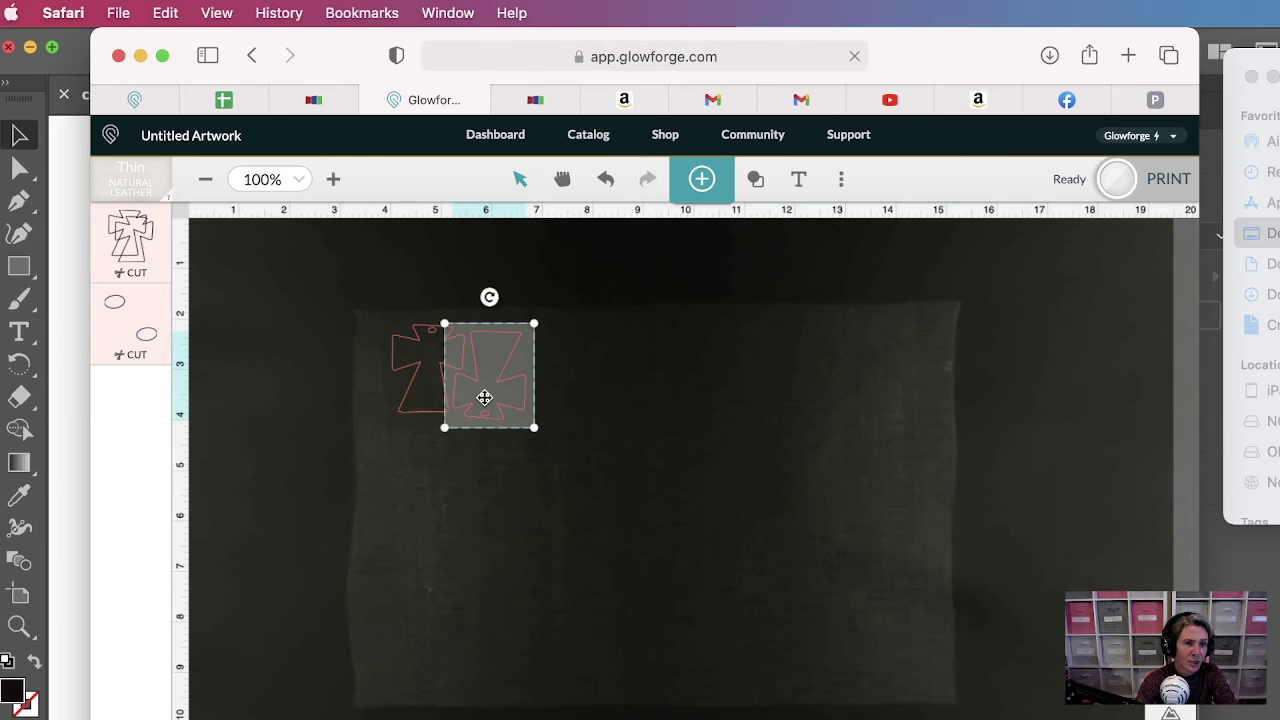
left_click(628, 461)
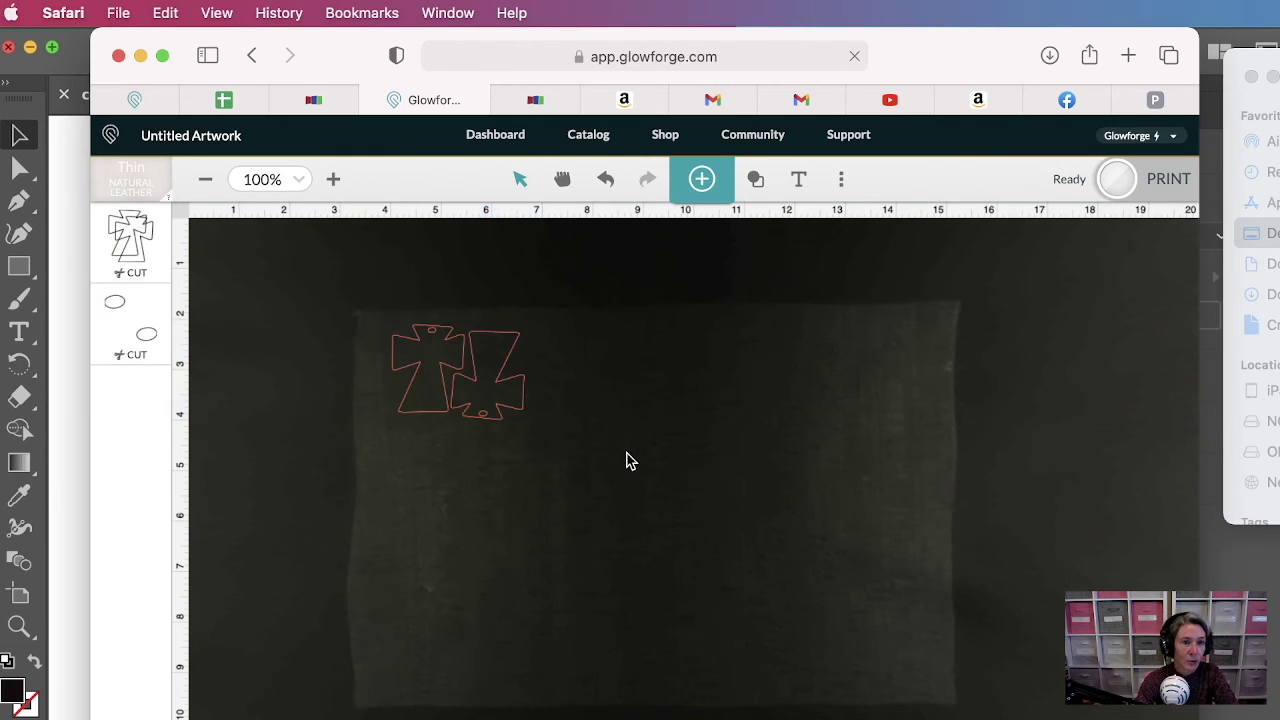
- Shift both crosses together further left on the cork
left_click_drag(555, 465, 356, 282)
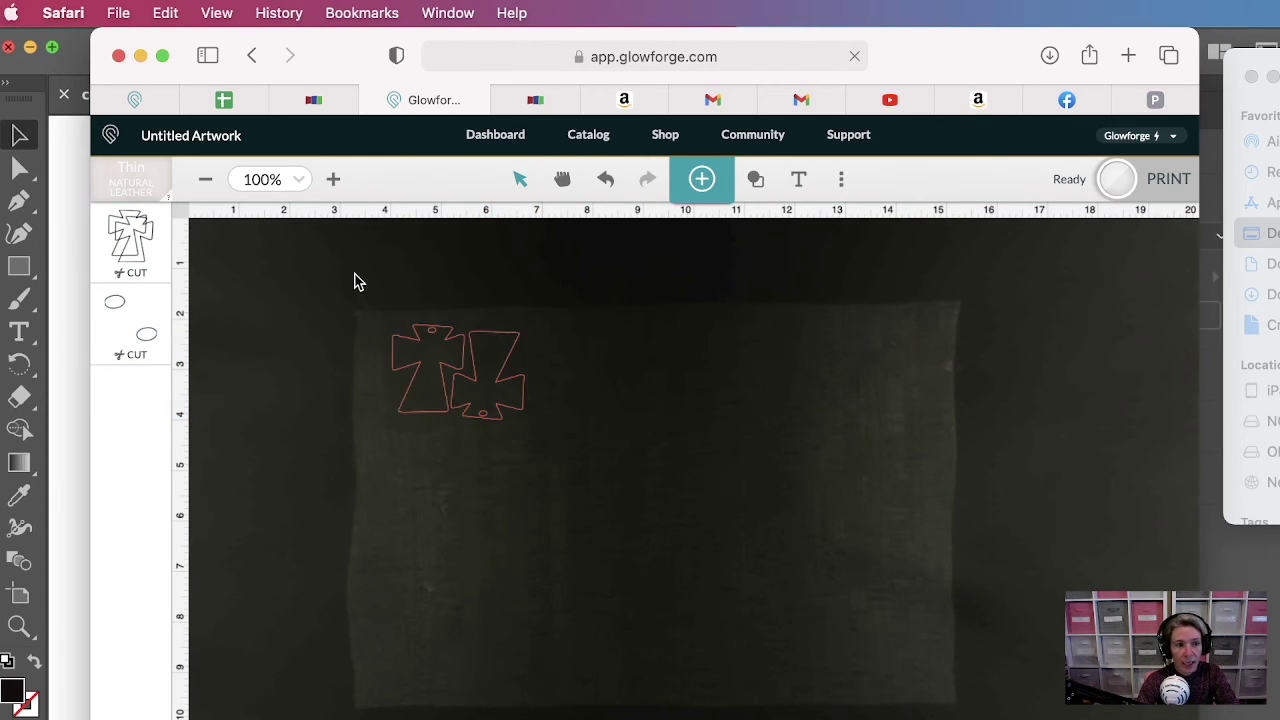
left_click_drag(417, 357, 388, 355)
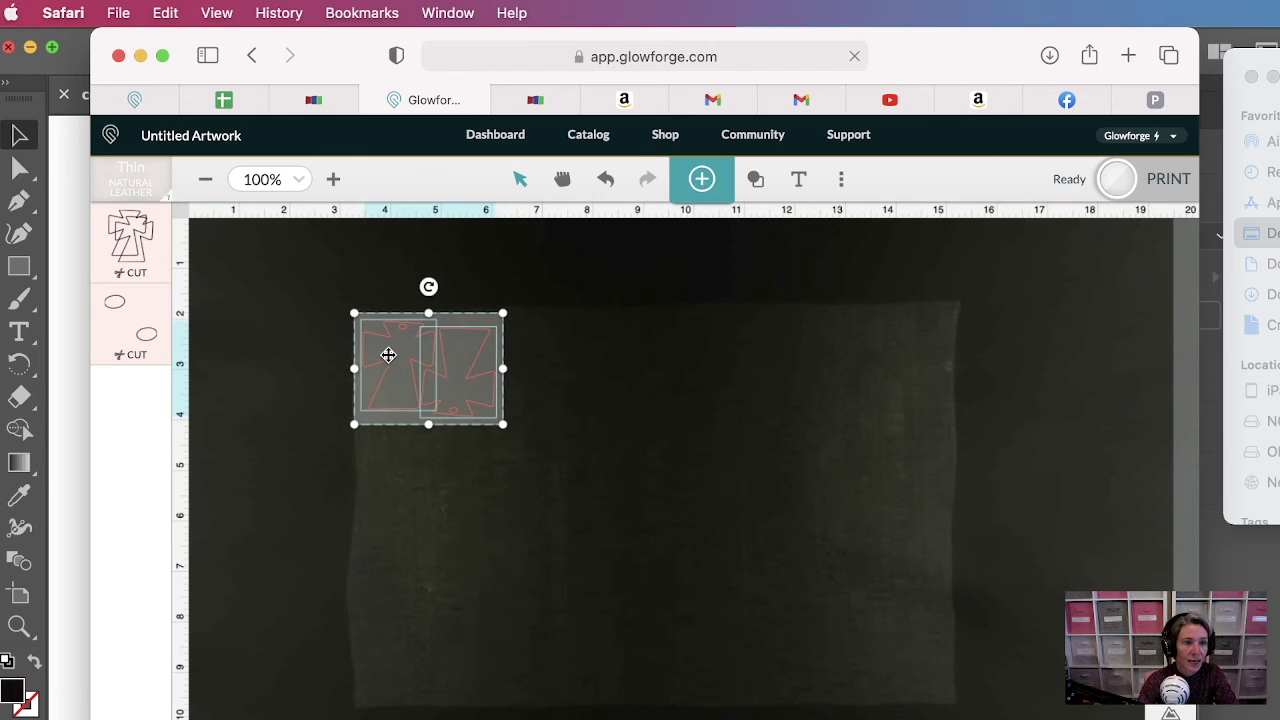
left_click(248, 410)
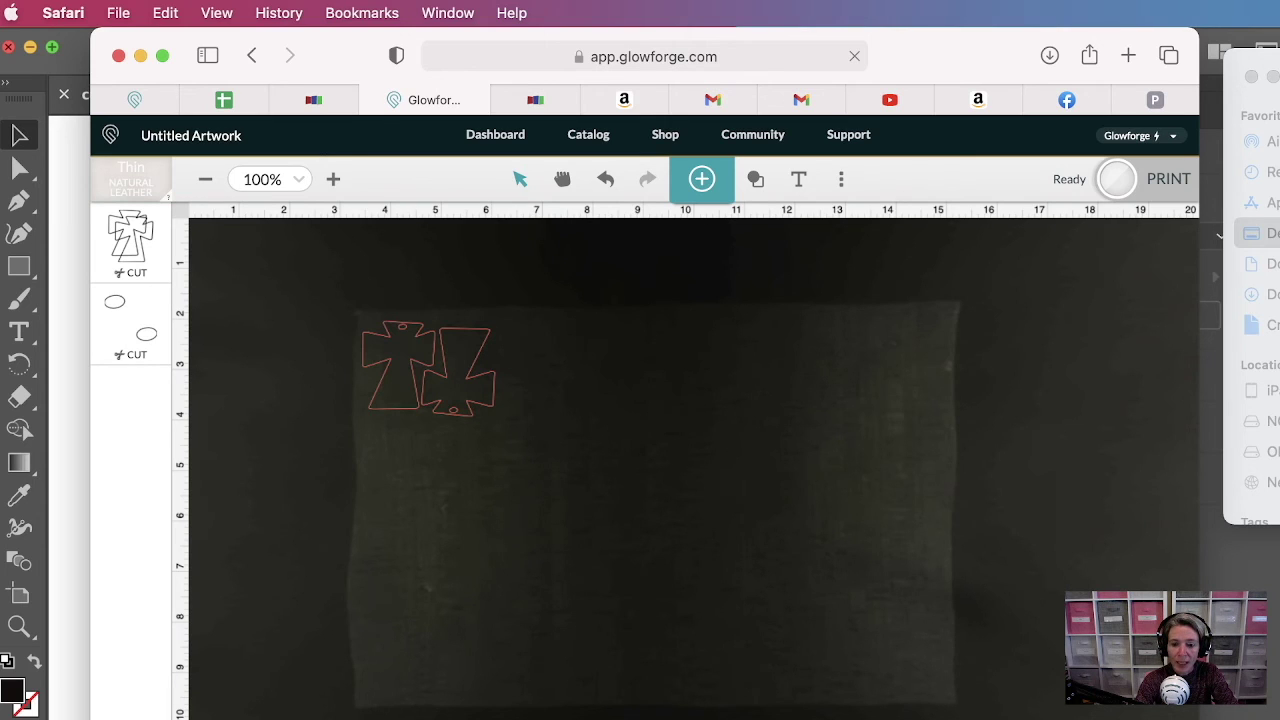
key("super+Tab")
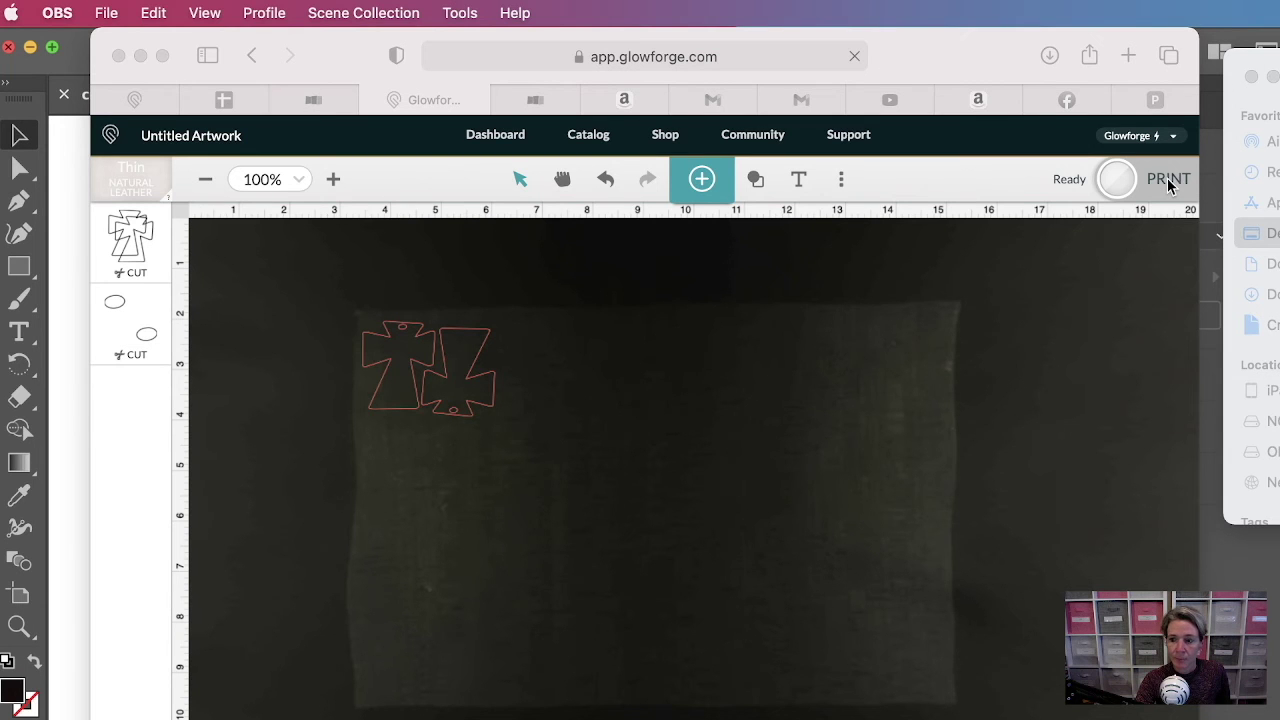
- Send the two crosses to PRINT to cut them from the cork
left_click(1168, 180)
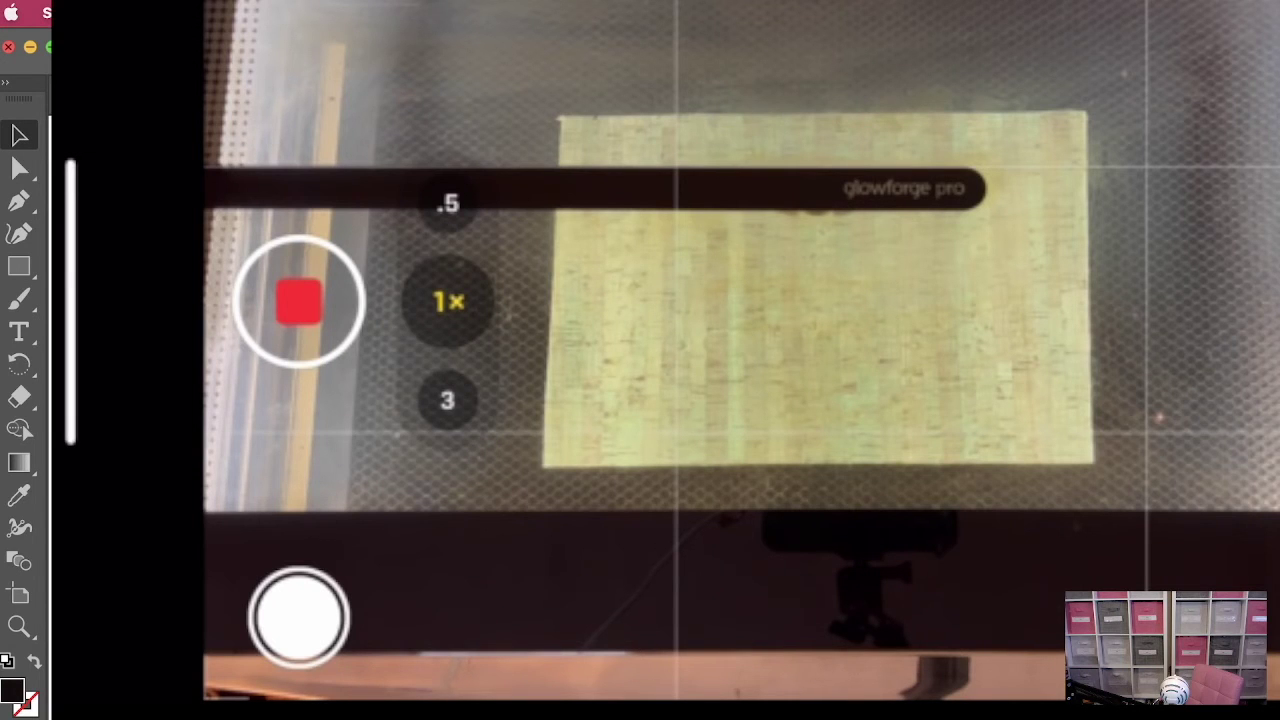